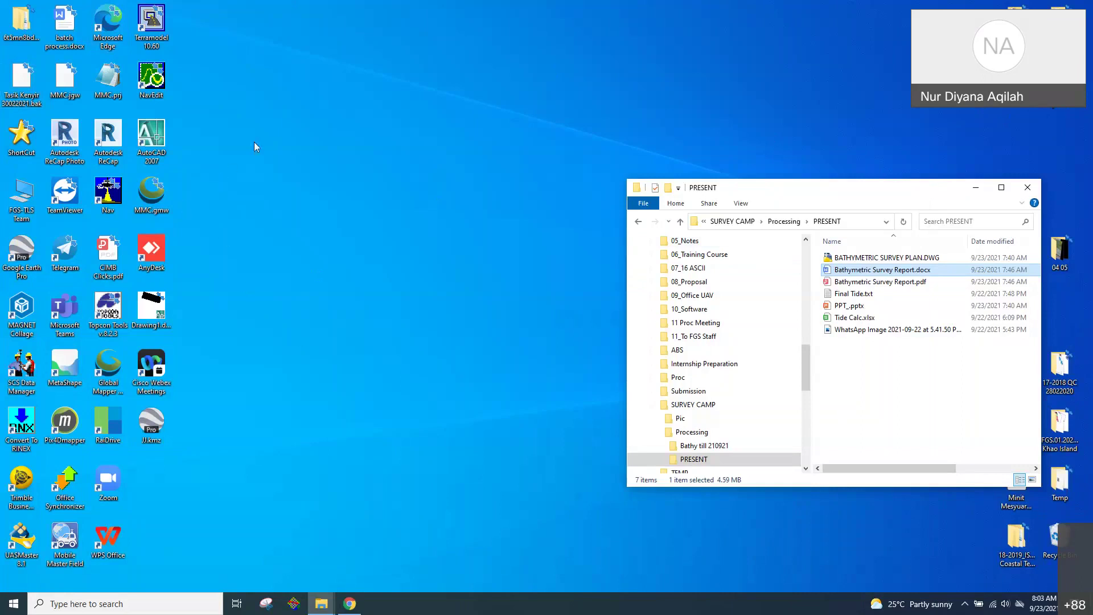
# In the maximised Downloads file window, go to Synology (X:) > WORKING > SURVEY CAMP > Processing > PRESENT.
pyautogui.click(329, 605)
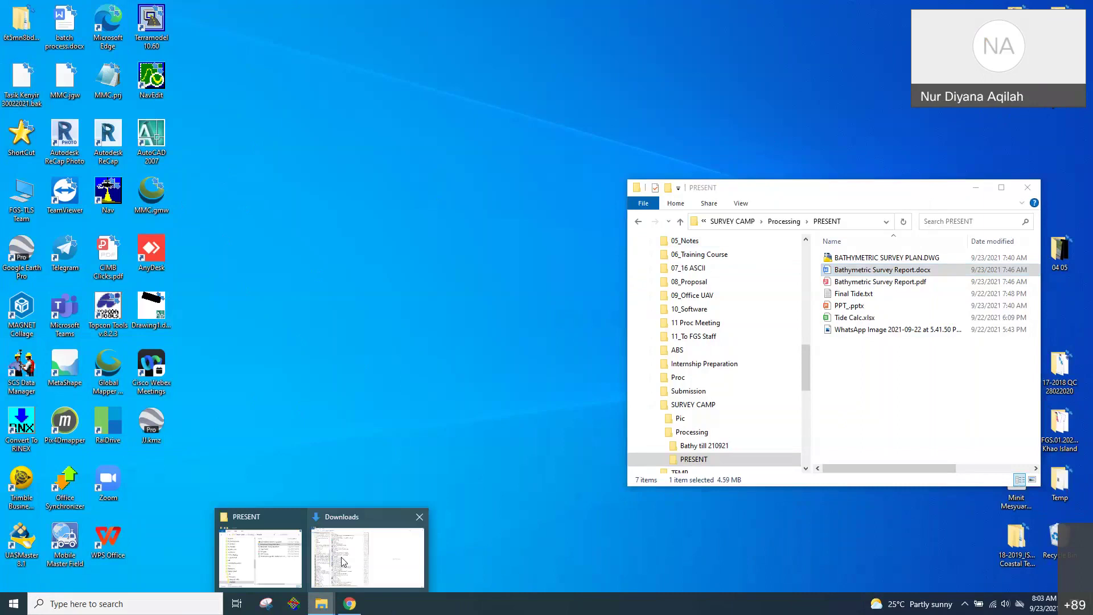
pyautogui.click(344, 562)
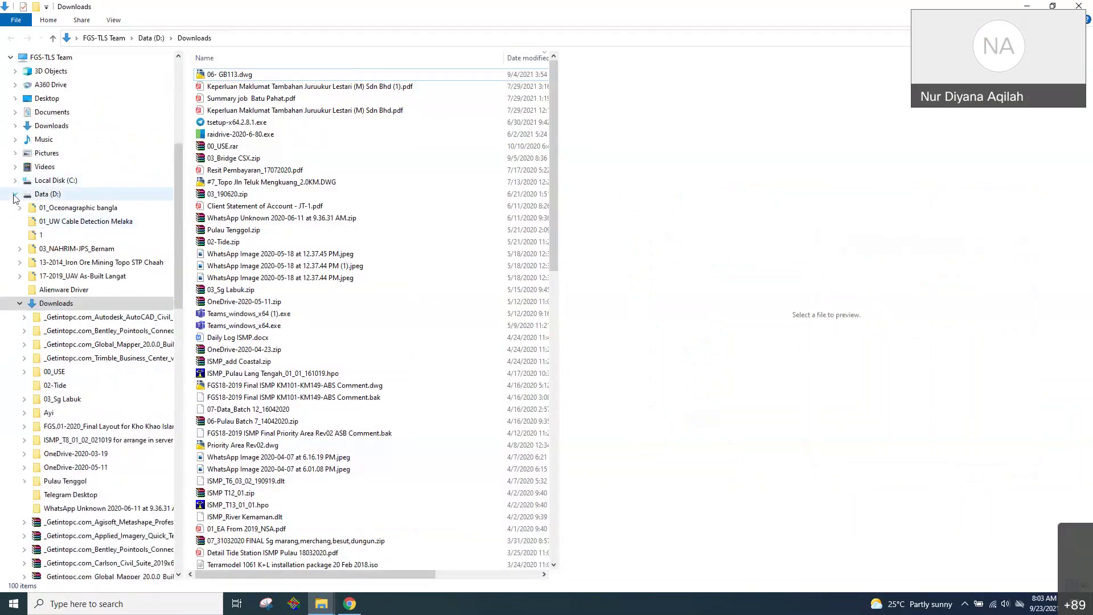
pyautogui.click(54, 234)
pyautogui.click(230, 88)
pyautogui.doubleClick(230, 87)
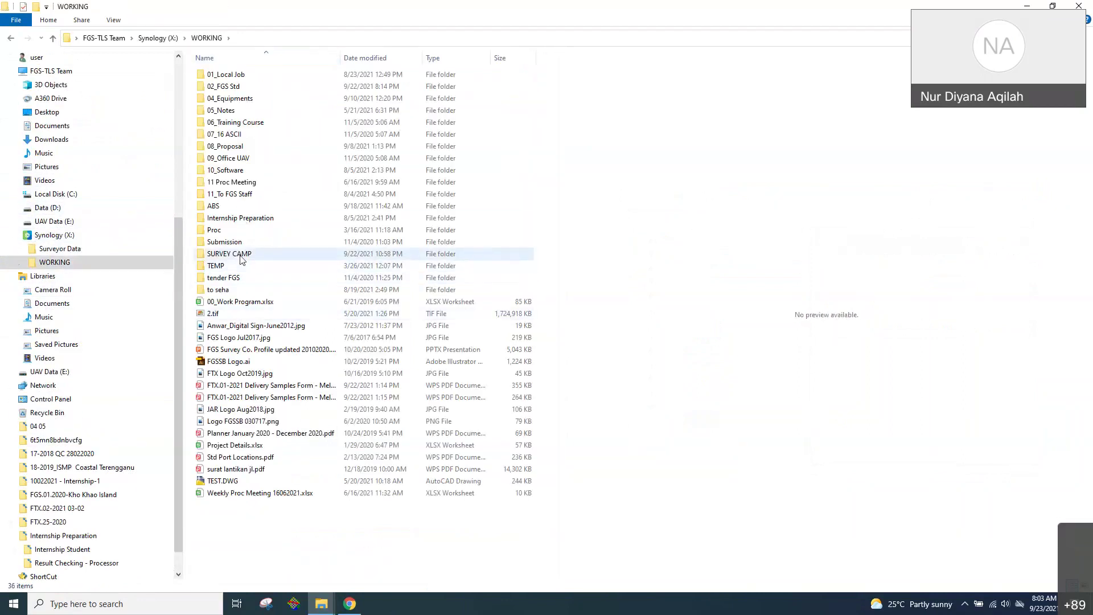
pyautogui.doubleClick(241, 255)
pyautogui.click(255, 86)
pyautogui.doubleClick(255, 86)
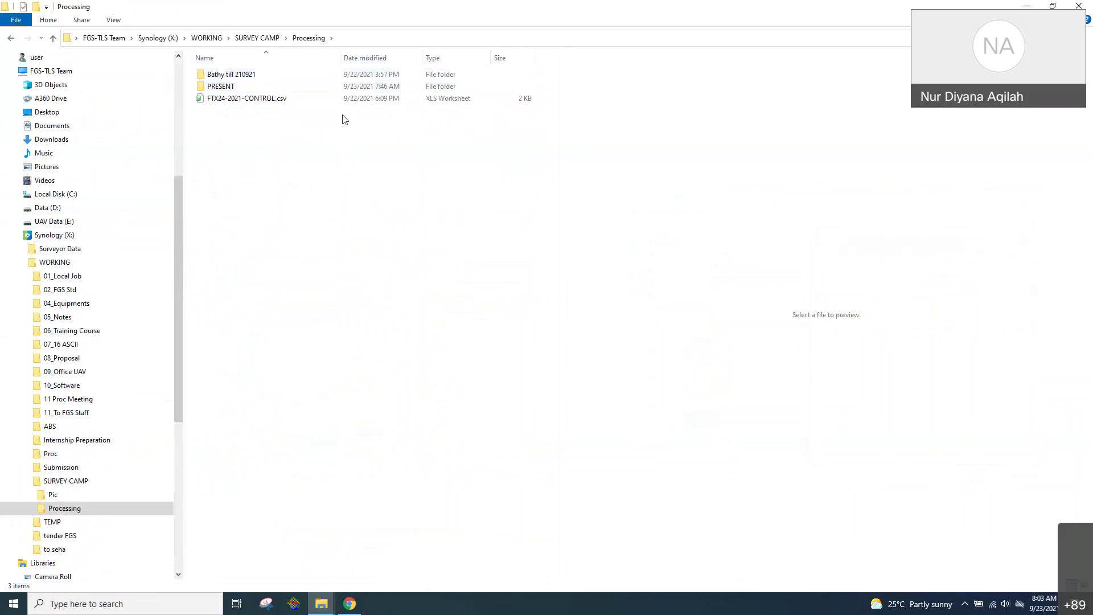
pyautogui.click(236, 90)
pyautogui.doubleClick(237, 90)
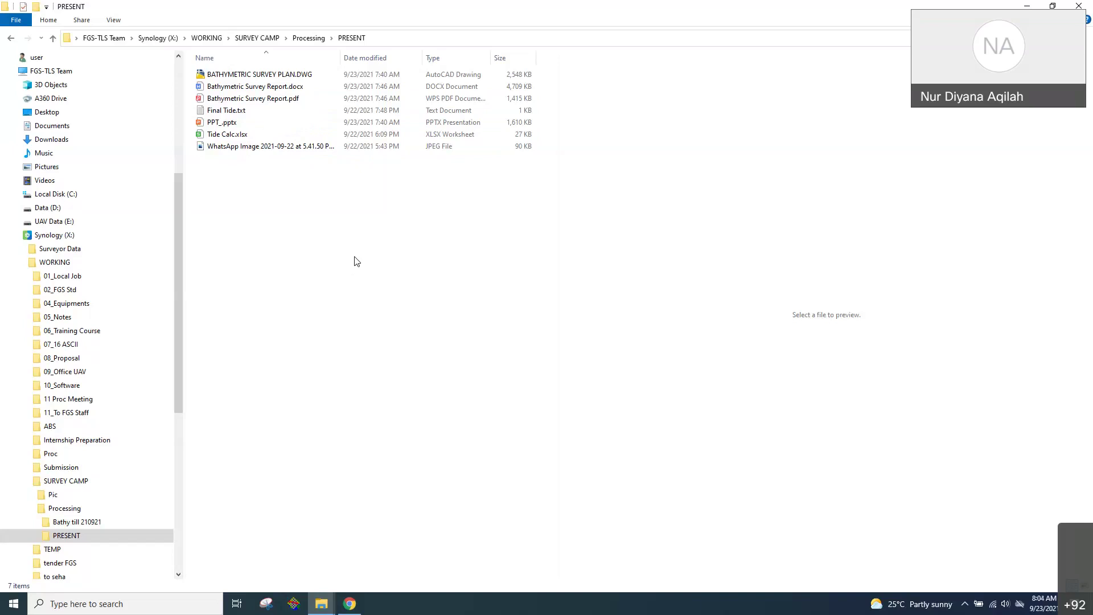
# Open FTX24-2021-CONTROL.csv from the Processing folder, examine the averaged TGF1 RTKNET height in cell L21, and close the file.
pyautogui.click(305, 39)
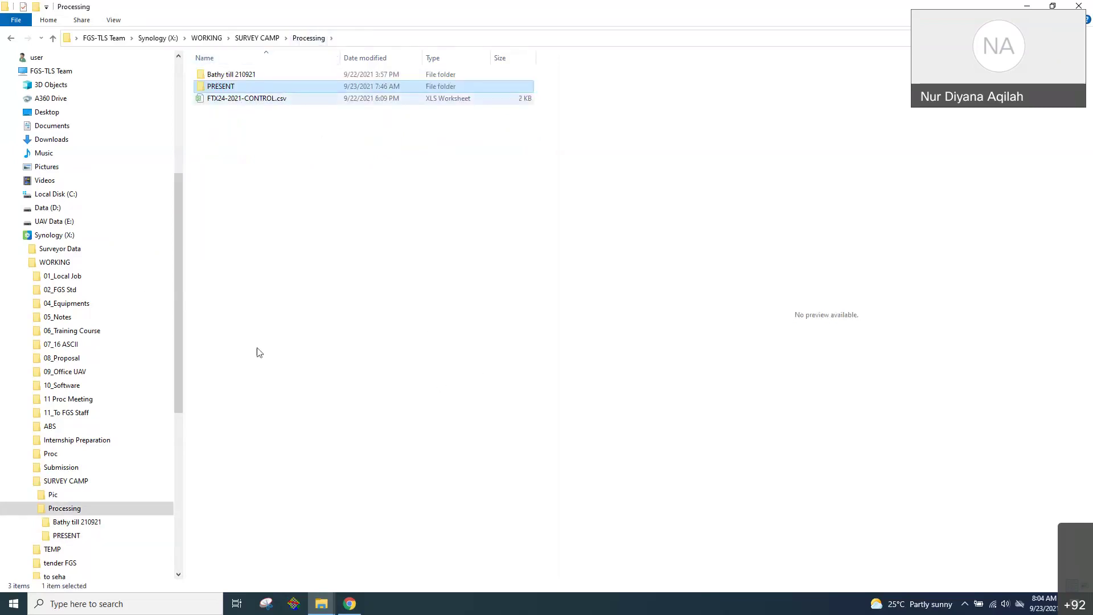
pyautogui.press('Down')
pyautogui.press('Return')
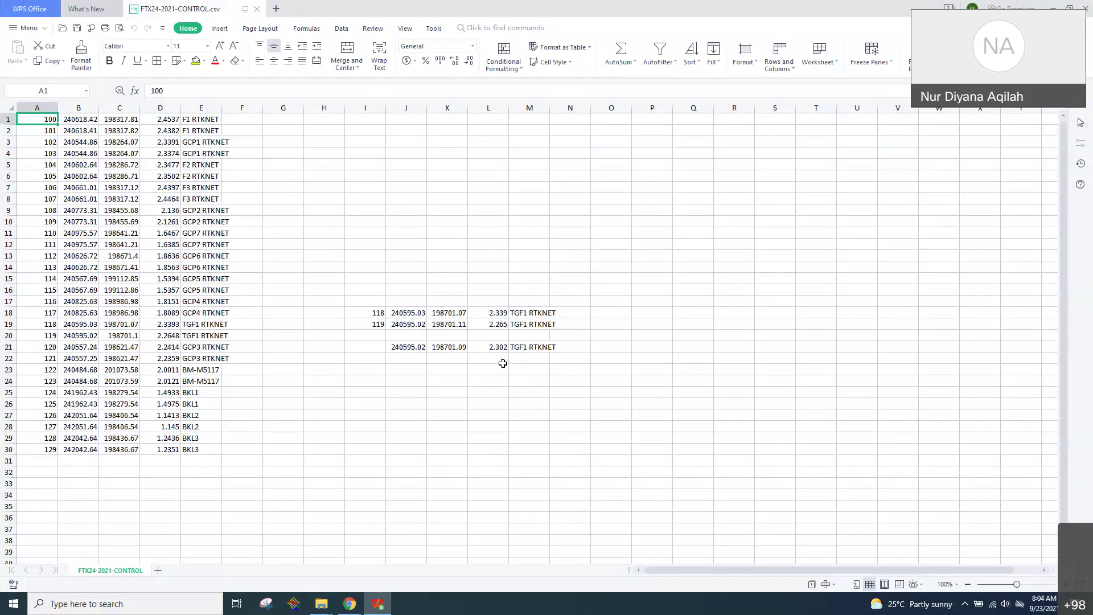
pyautogui.click(496, 347)
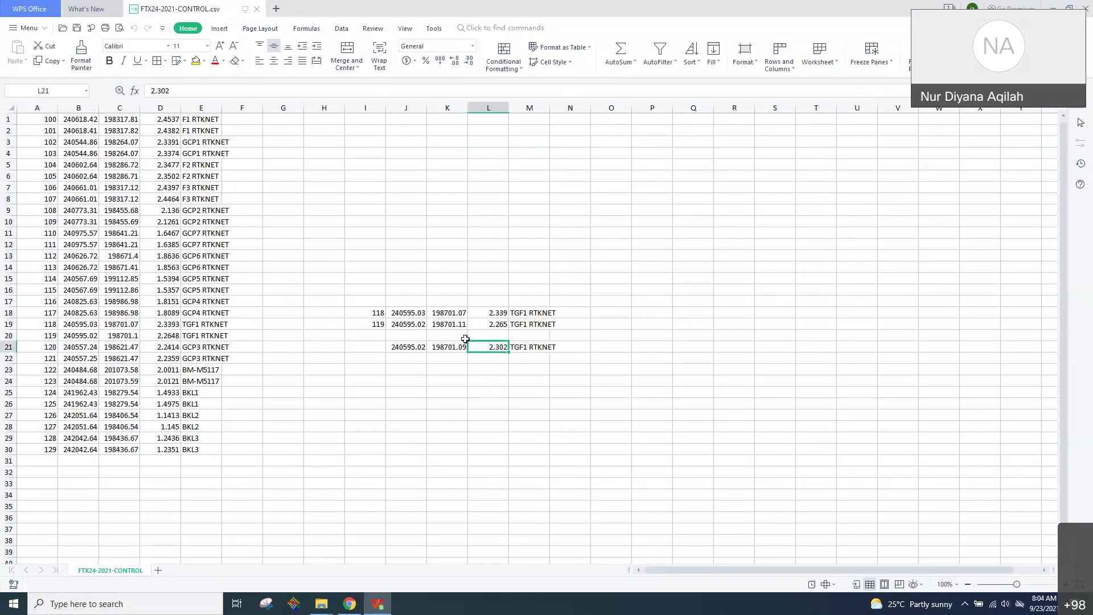
pyautogui.click(1084, 8)
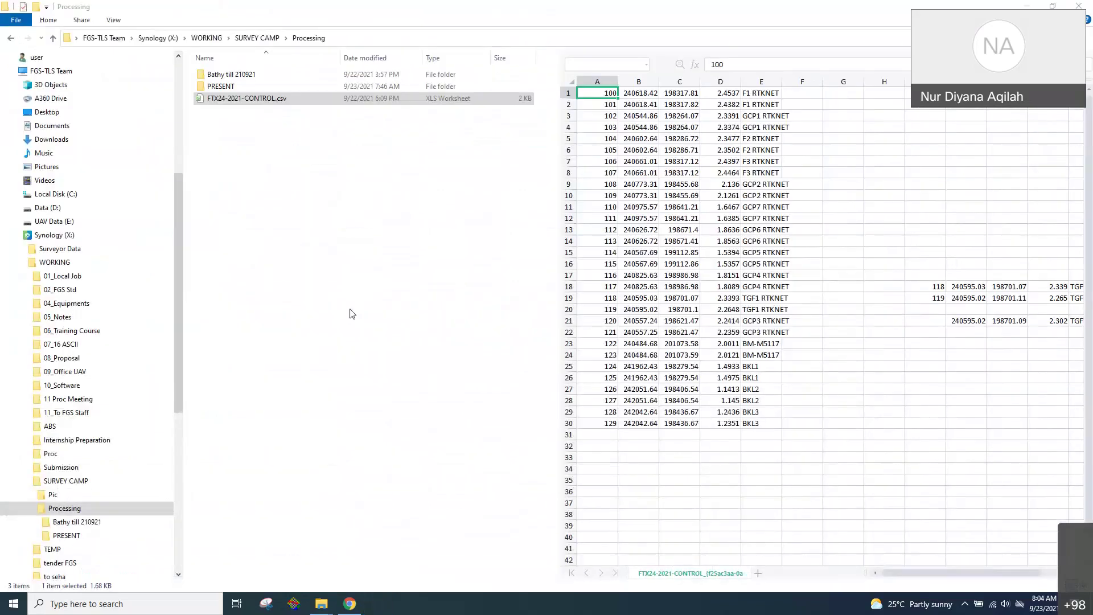
# Open the Tide Calc.xlsx workbook from the PRESENT folder.
pyautogui.doubleClick(233, 86)
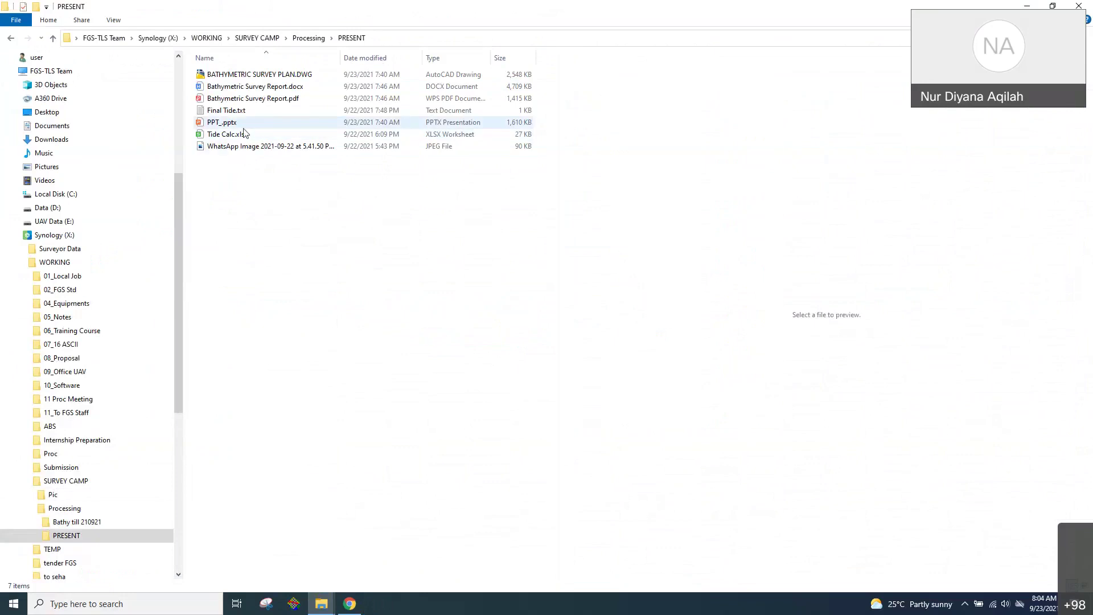
pyautogui.doubleClick(240, 135)
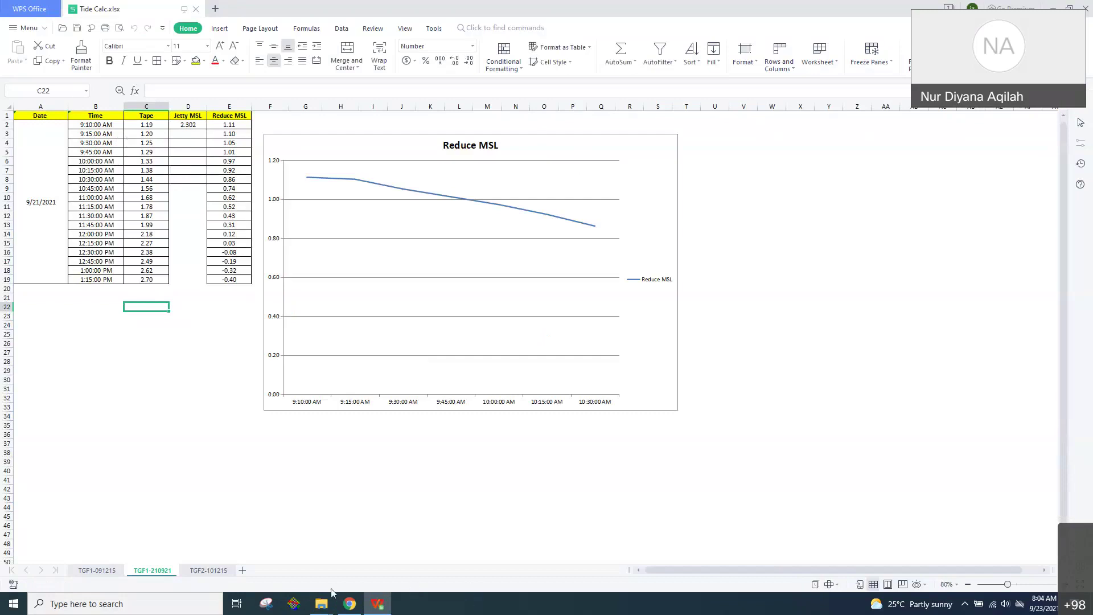
# Open the WhatsApp tide observation image from the PRESENT folder, enlarge it to examine the handwritten readings, and minimise the viewer.
pyautogui.moveTo(322, 602)
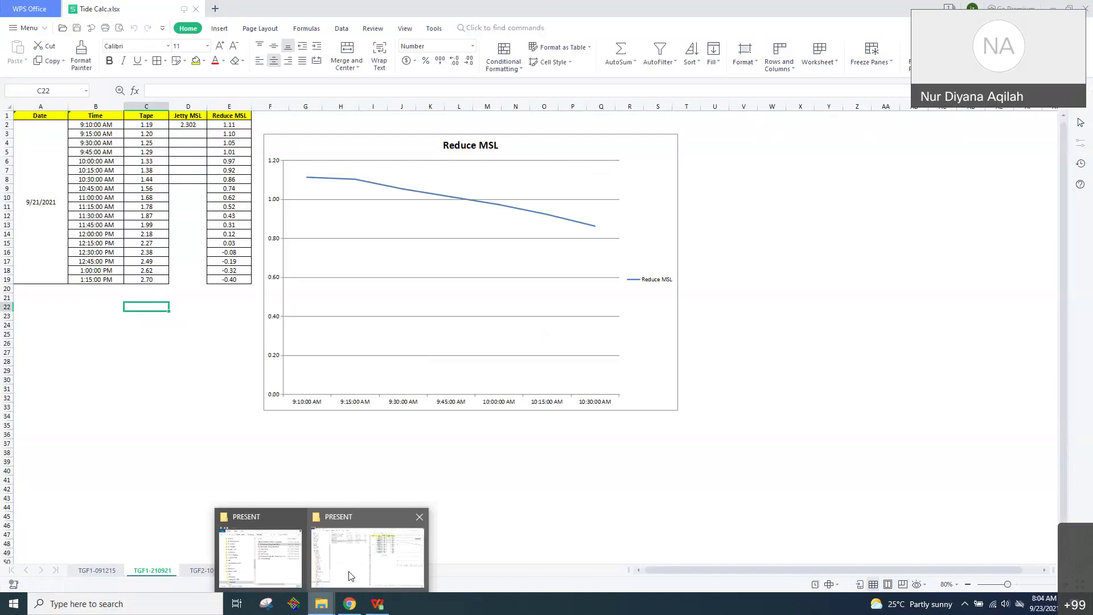
pyautogui.click(350, 576)
pyautogui.press('Return')
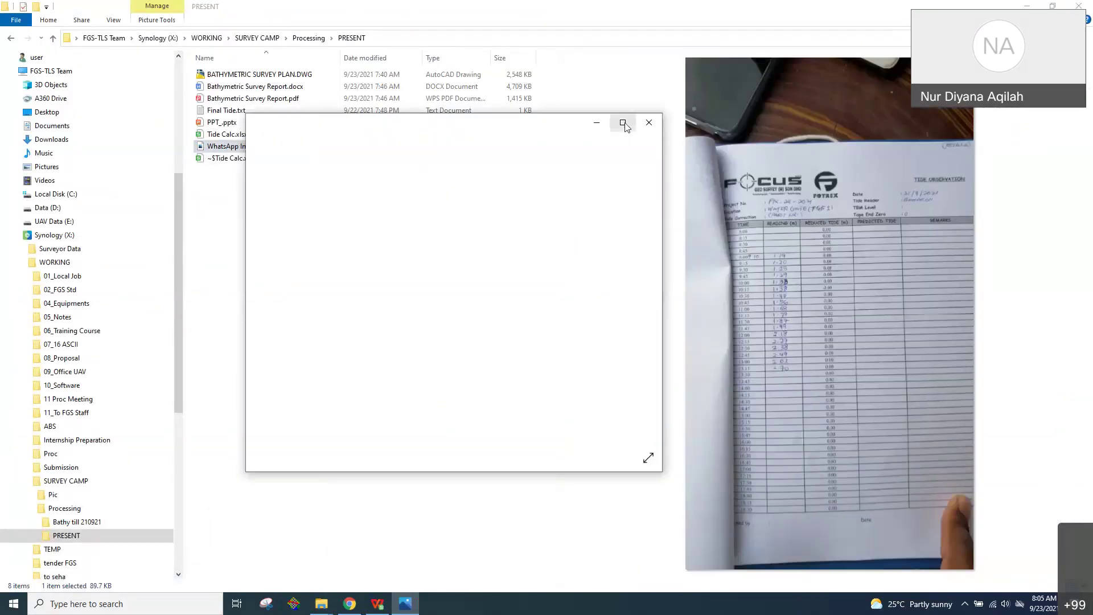
pyautogui.click(623, 122)
pyautogui.scroll(5, 508, 342)
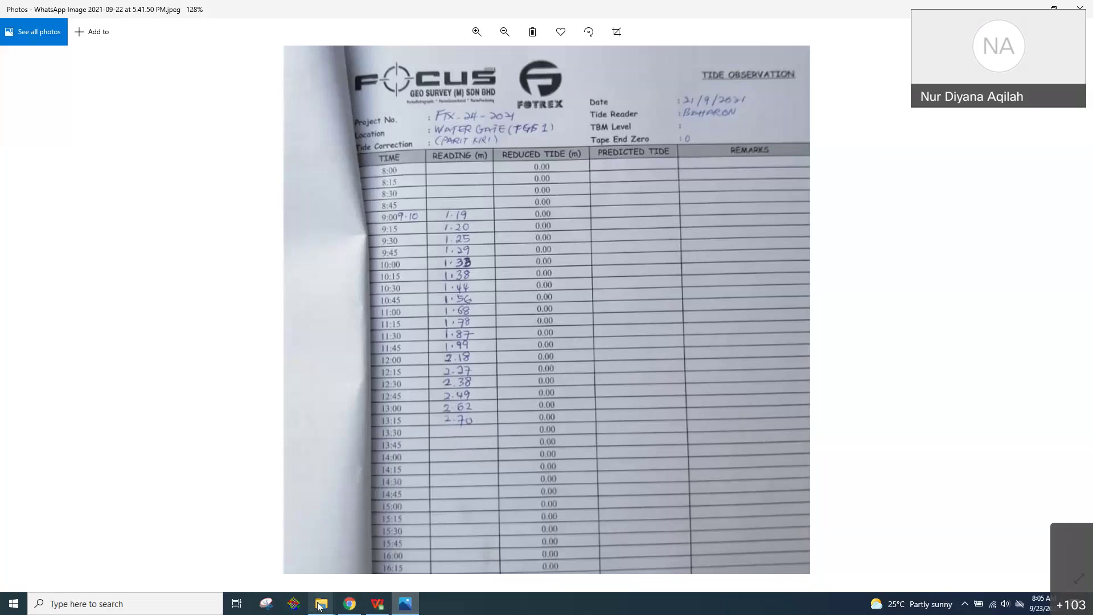
pyautogui.moveTo(321, 604)
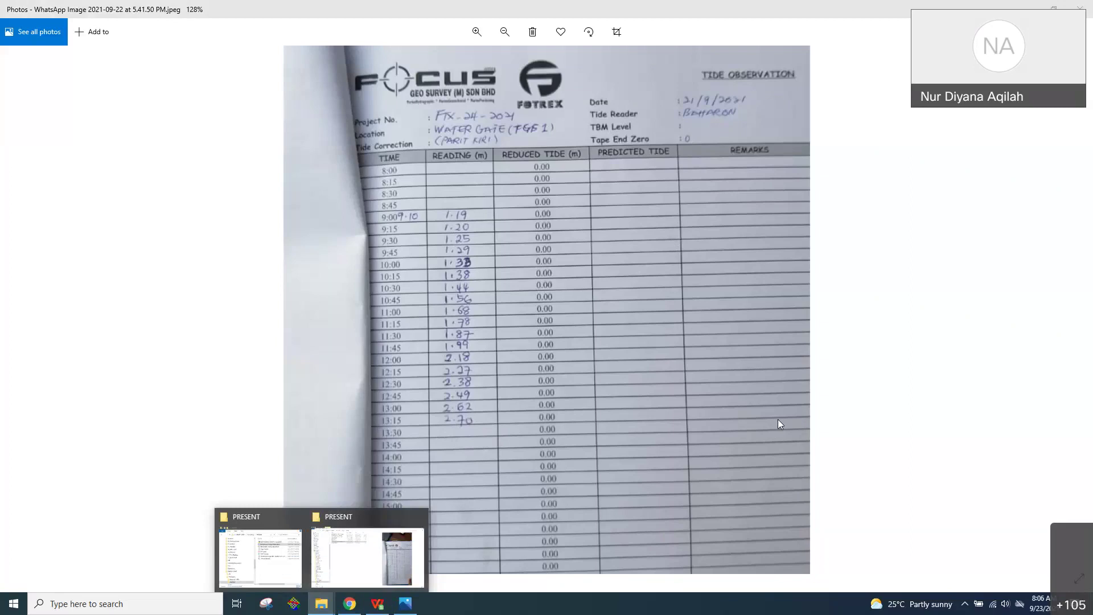
pyautogui.click(875, 424)
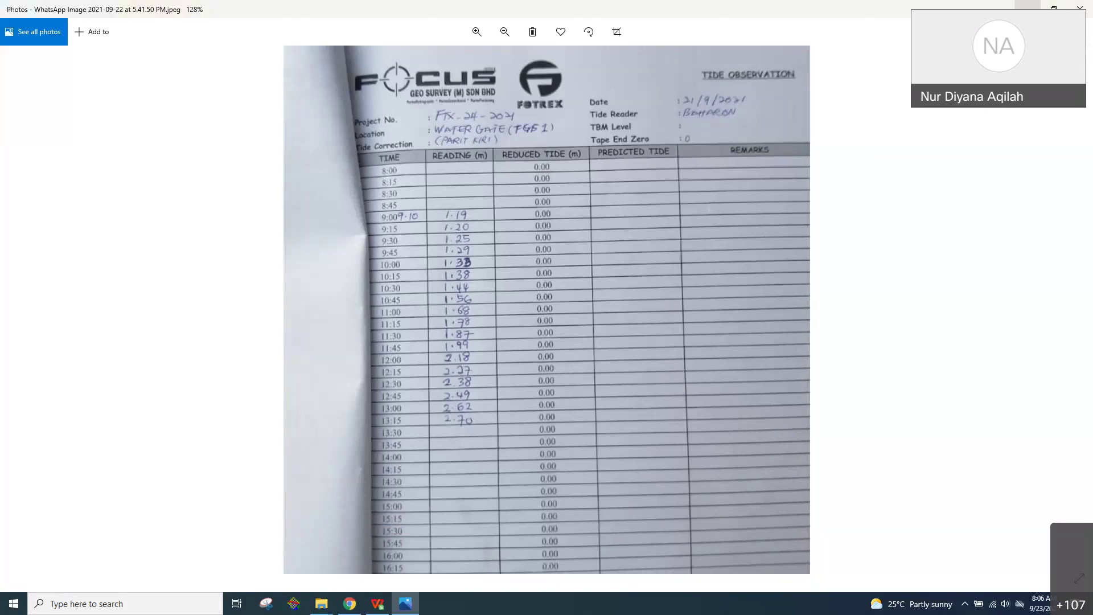
pyautogui.click(1028, 6)
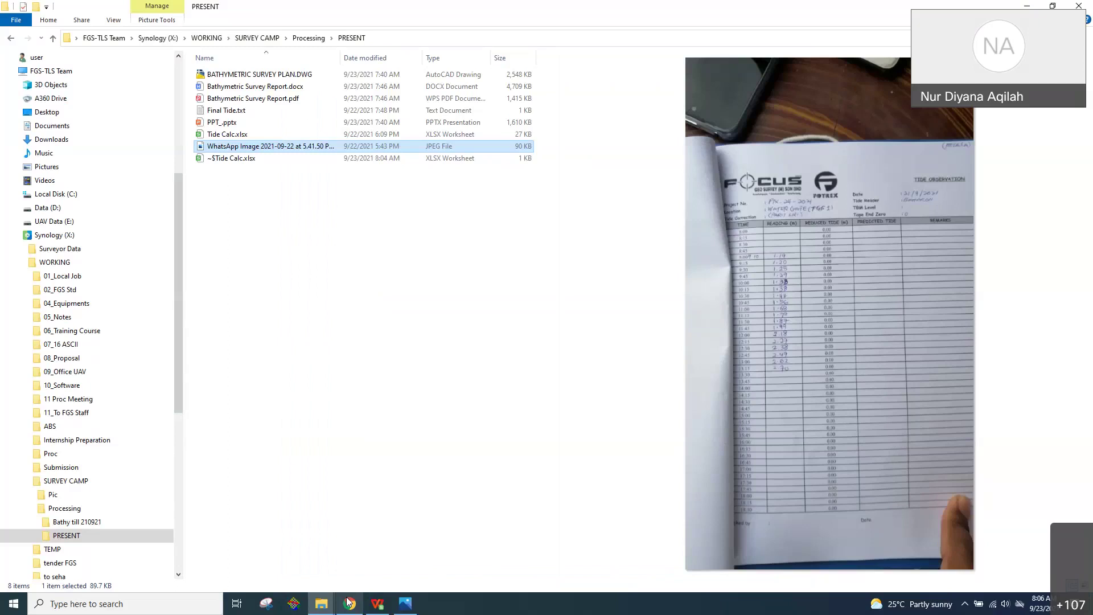
# Switch to Tide Calc.xlsx and examine the Jetty MSL value in D2 and the first Tape reading in C2 on sheet TGF1-210921.
pyautogui.click(349, 603)
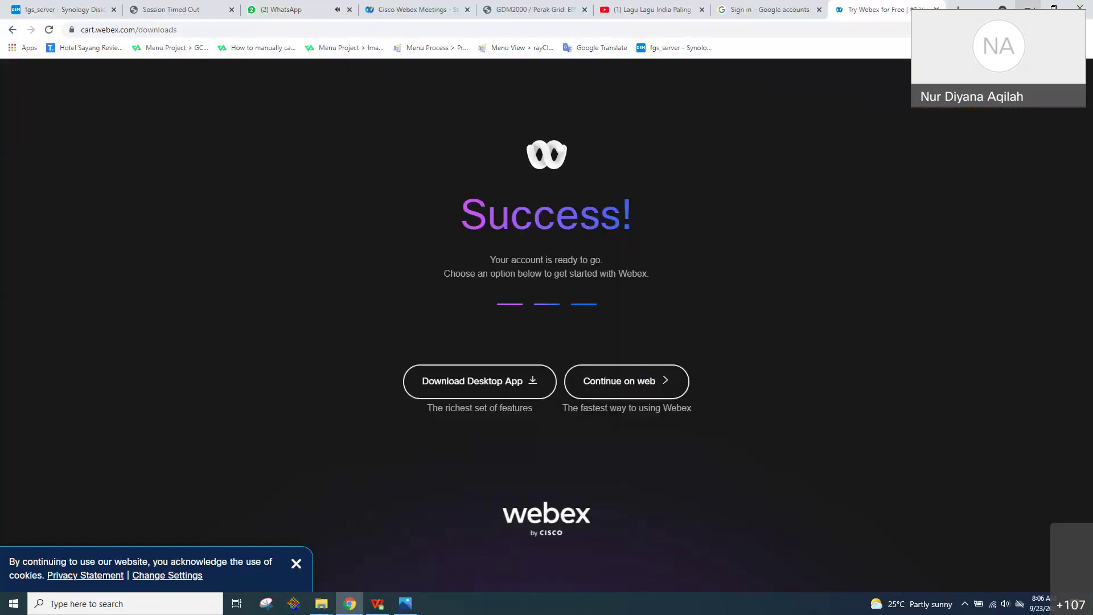
pyautogui.click(349, 603)
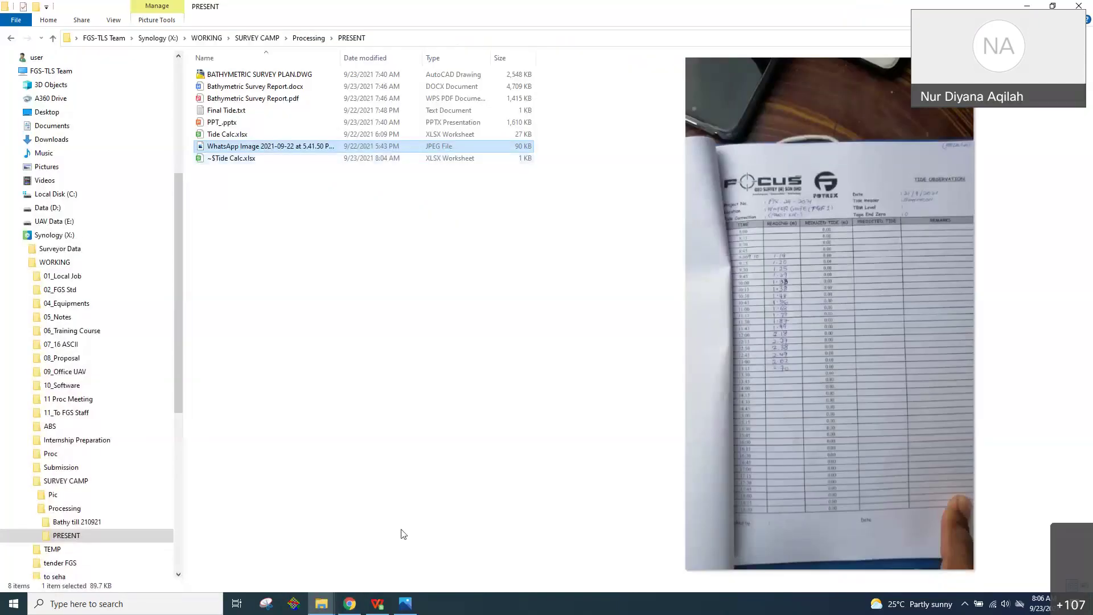
pyautogui.click(378, 605)
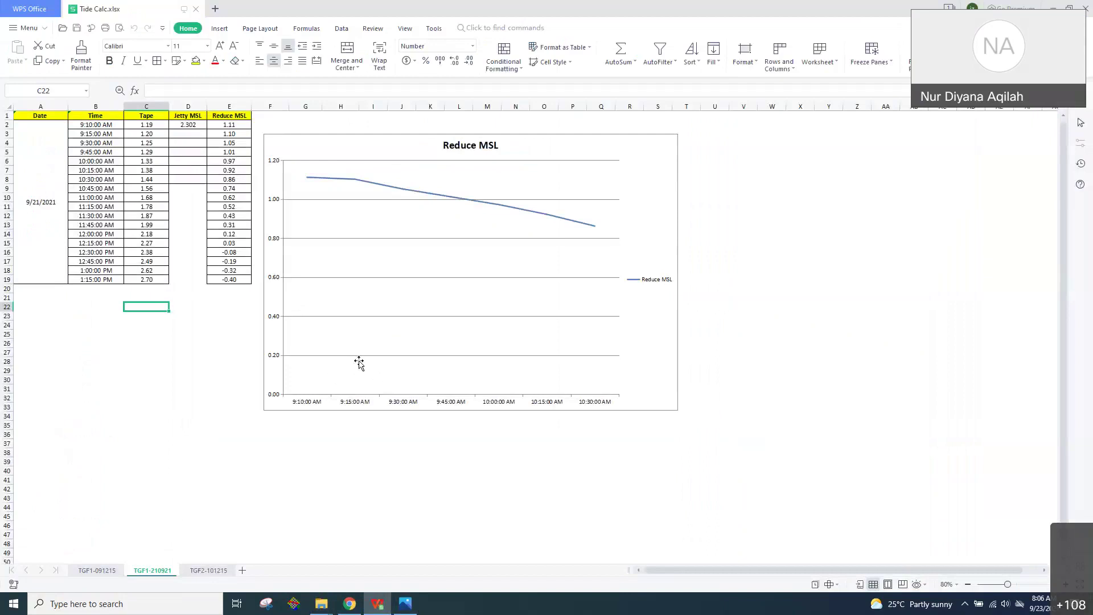
pyautogui.click(185, 124)
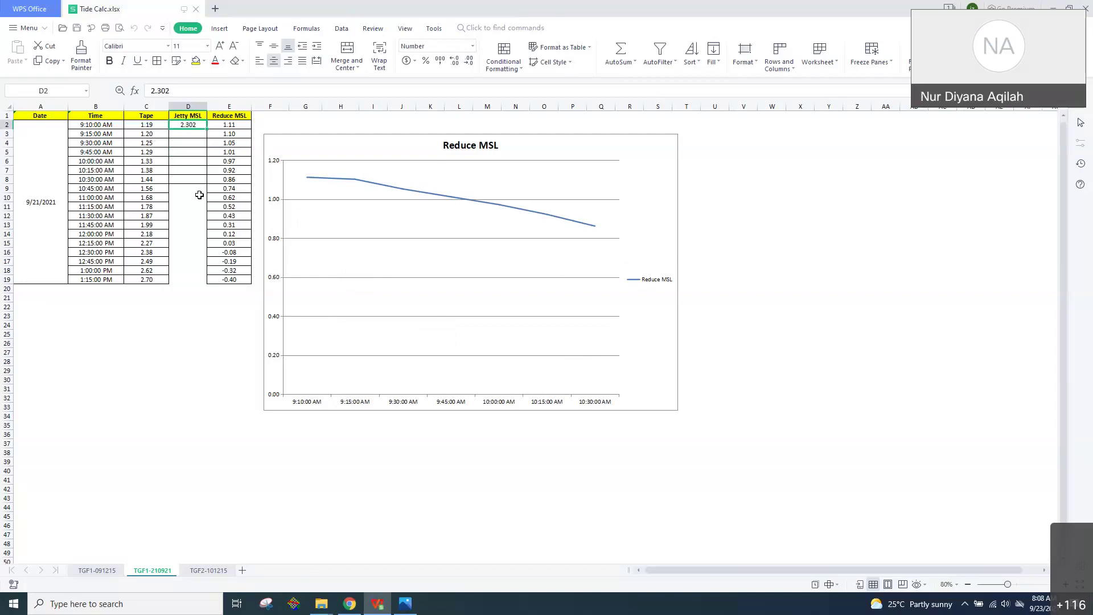
pyautogui.click(157, 127)
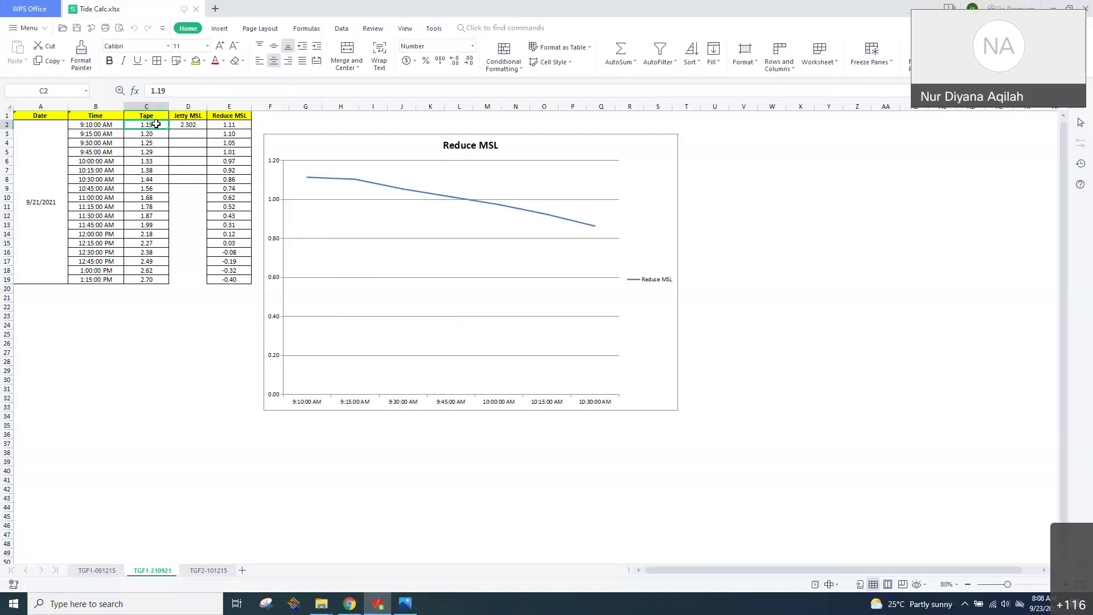
pyautogui.click(194, 126)
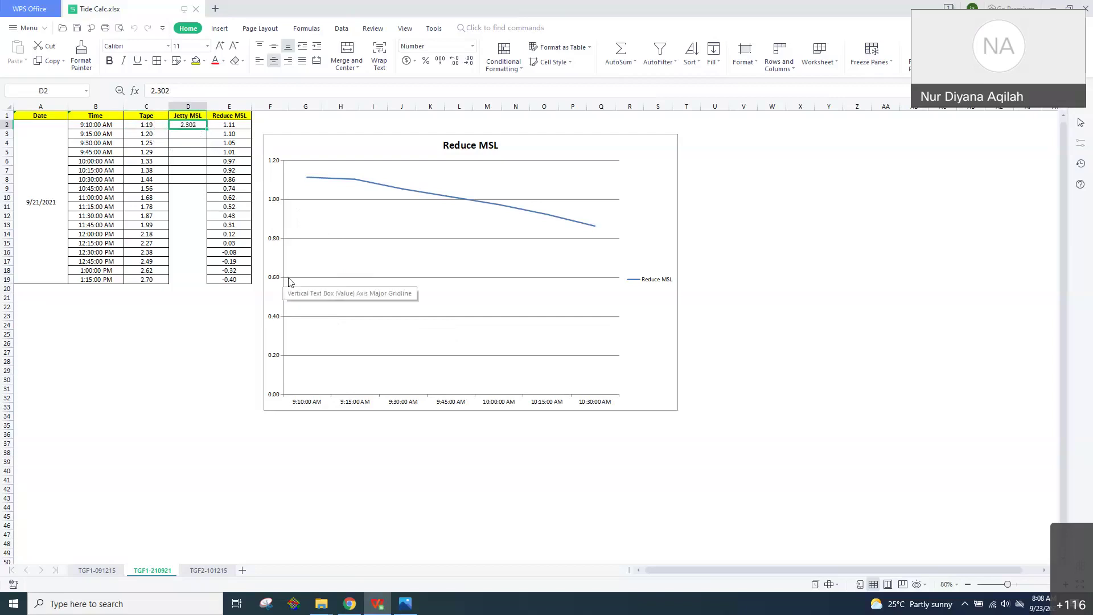
pyautogui.click(154, 126)
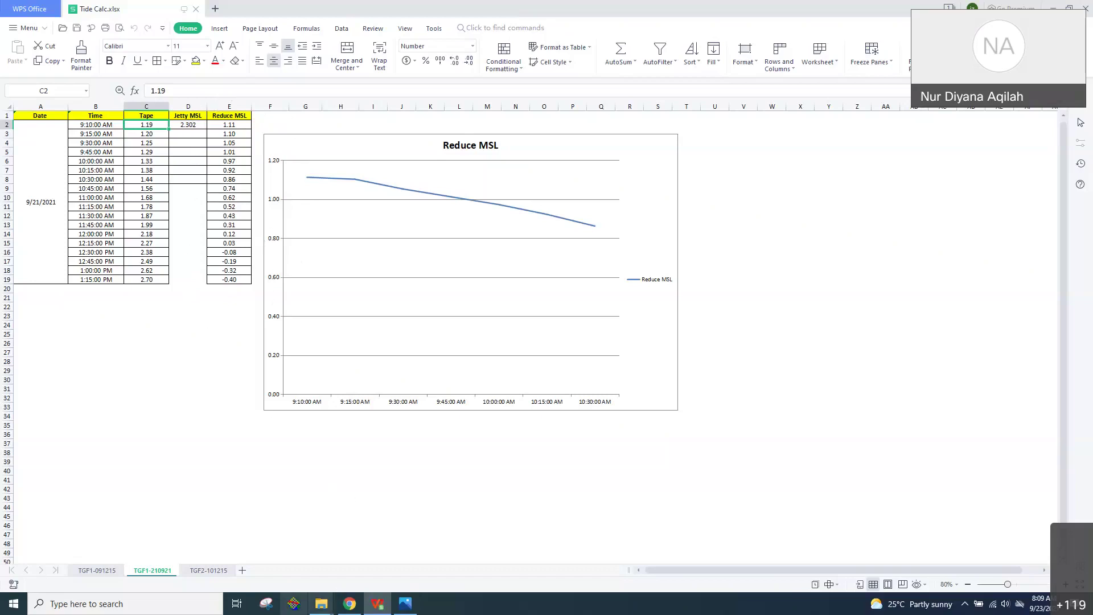
# Open Final Tide.txt from the PRESENT folder, examine its header and reduced tide entries, and close it.
pyautogui.moveTo(323, 608)
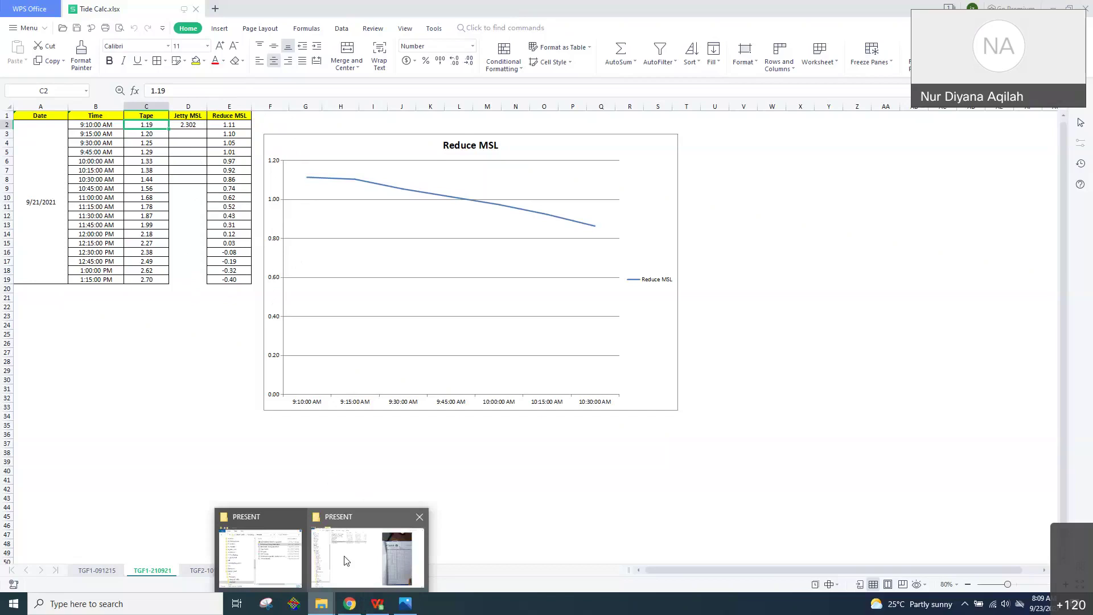
pyautogui.click(345, 561)
pyautogui.doubleClick(226, 110)
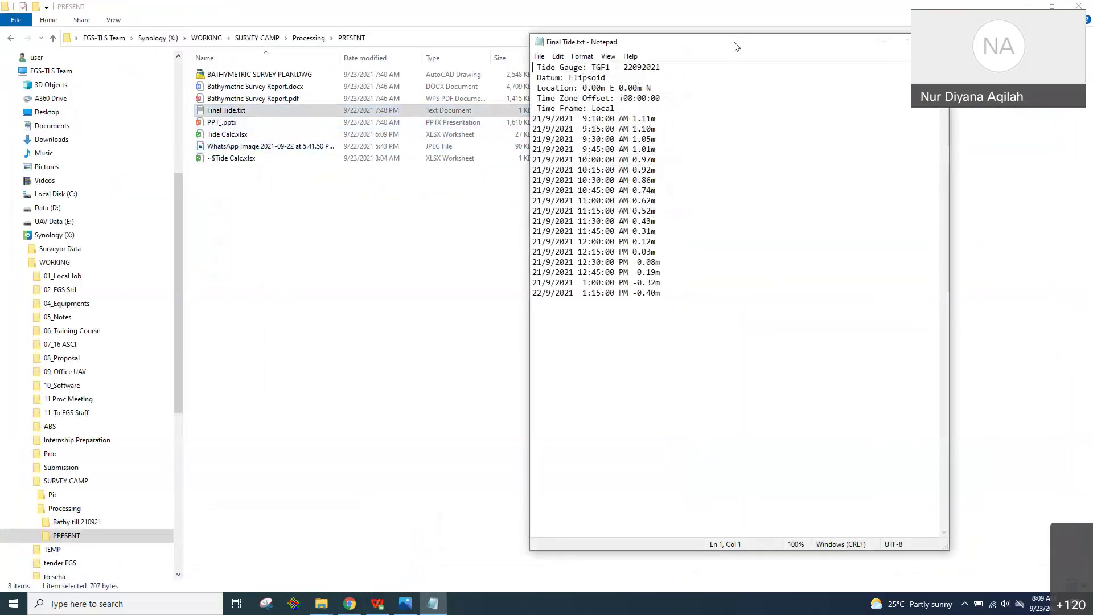
pyautogui.moveTo(736, 47); pyautogui.dragTo(579, 46)
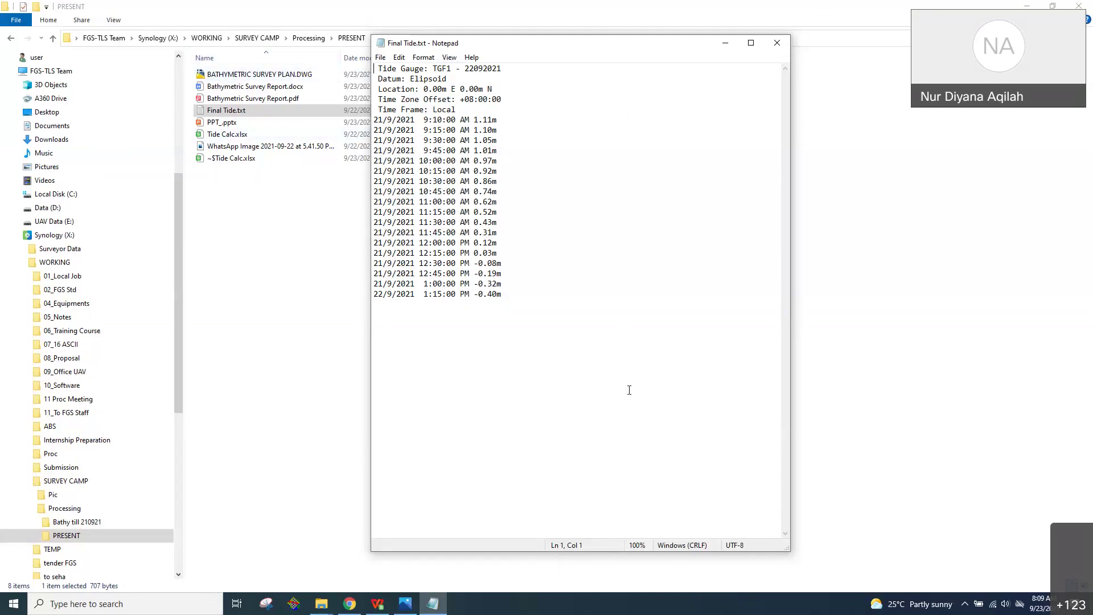
pyautogui.click(777, 43)
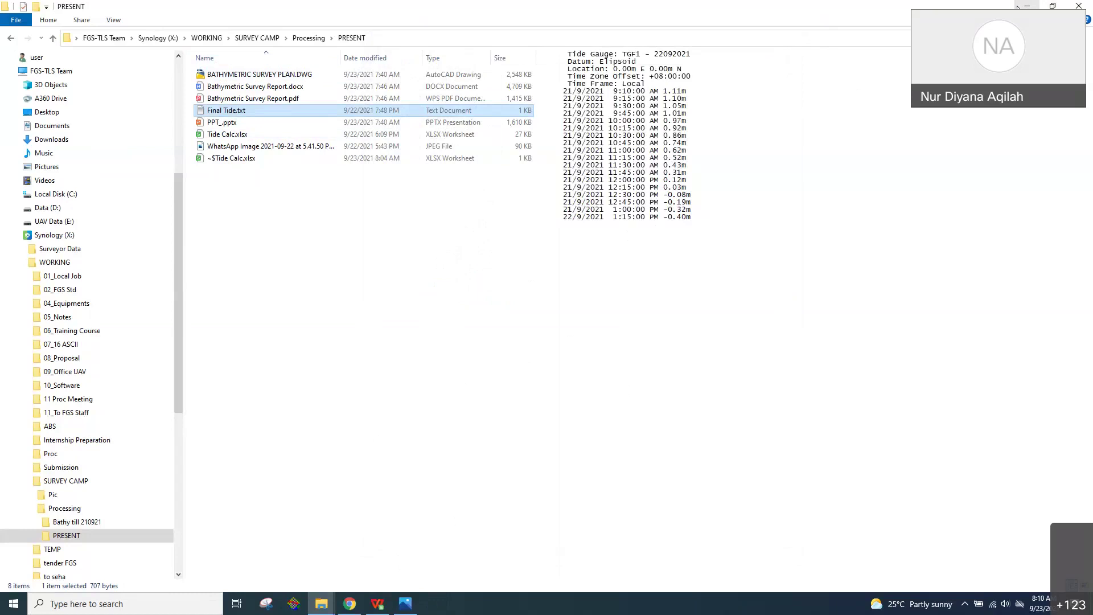
# Minimise the open windows, refresh the desktop, and launch HYDROpro NavEdit.
pyautogui.click(1020, 7)
pyautogui.click(1054, 8)
pyautogui.rightClick(342, 122)
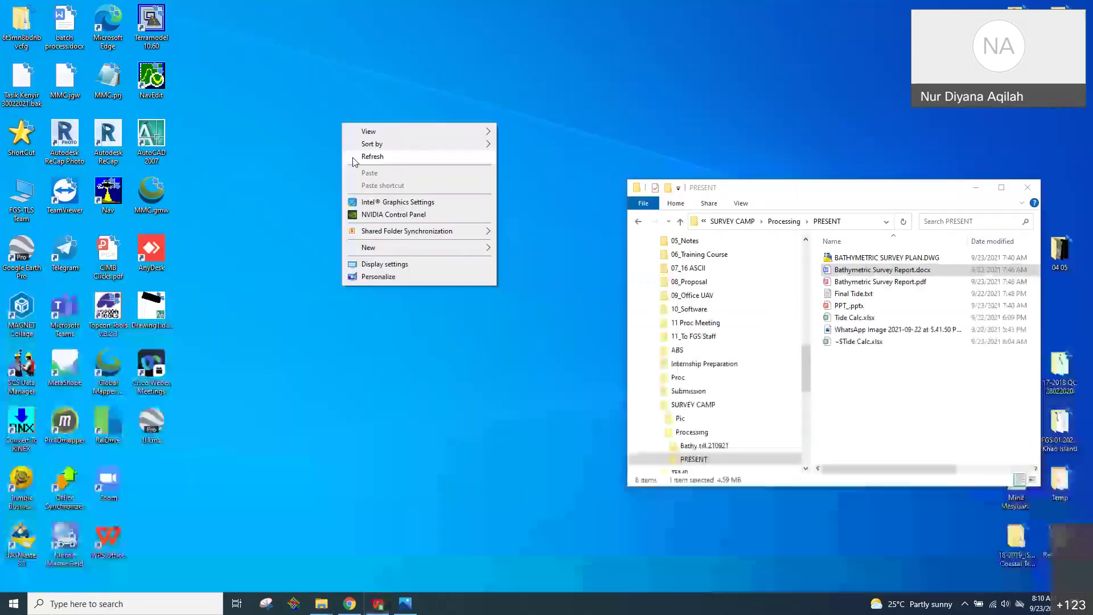
pyautogui.click(370, 155)
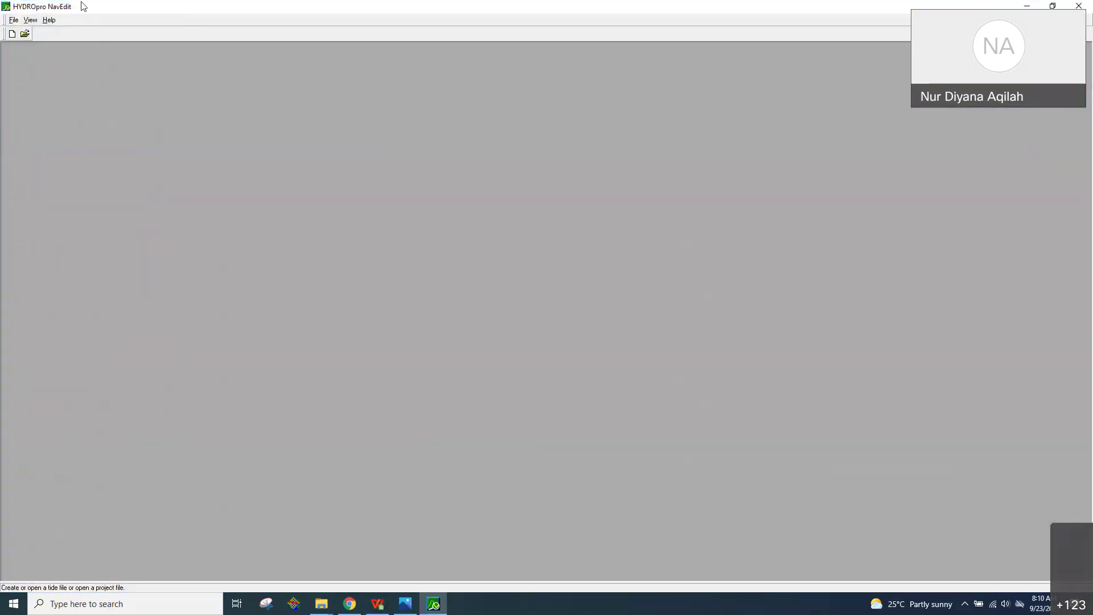
pyautogui.click(14, 21)
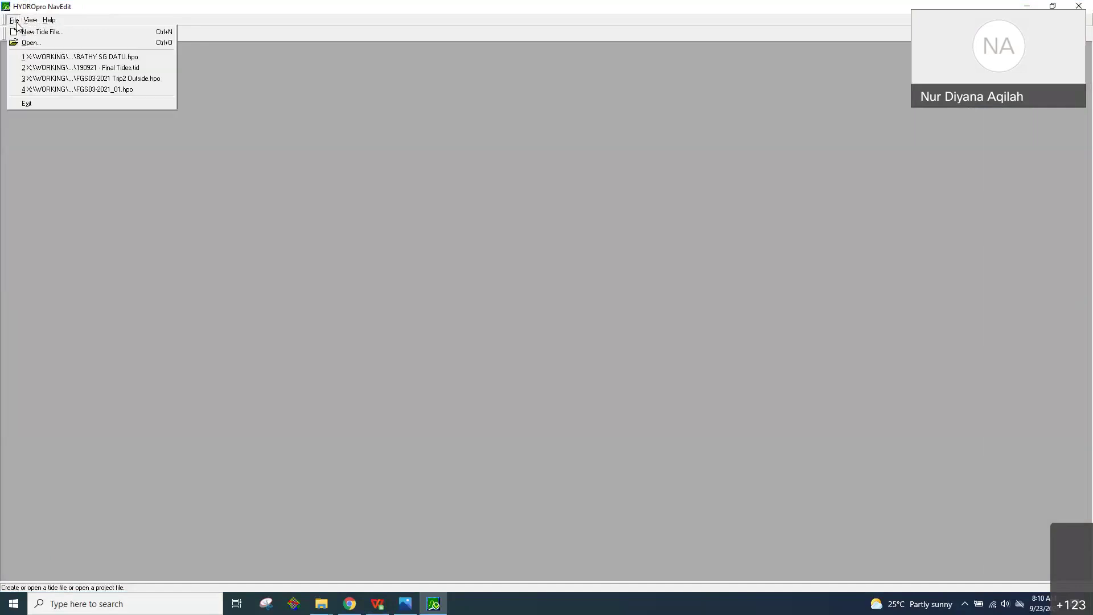
pyautogui.click(43, 48)
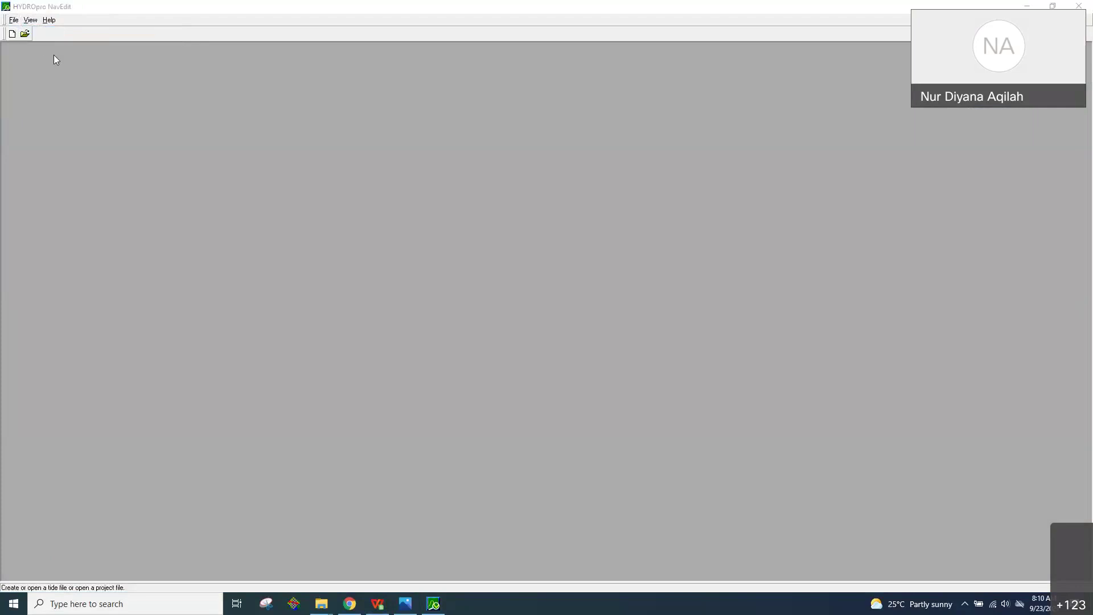
pyautogui.moveTo(726, 142); pyautogui.dragTo(447, 111)
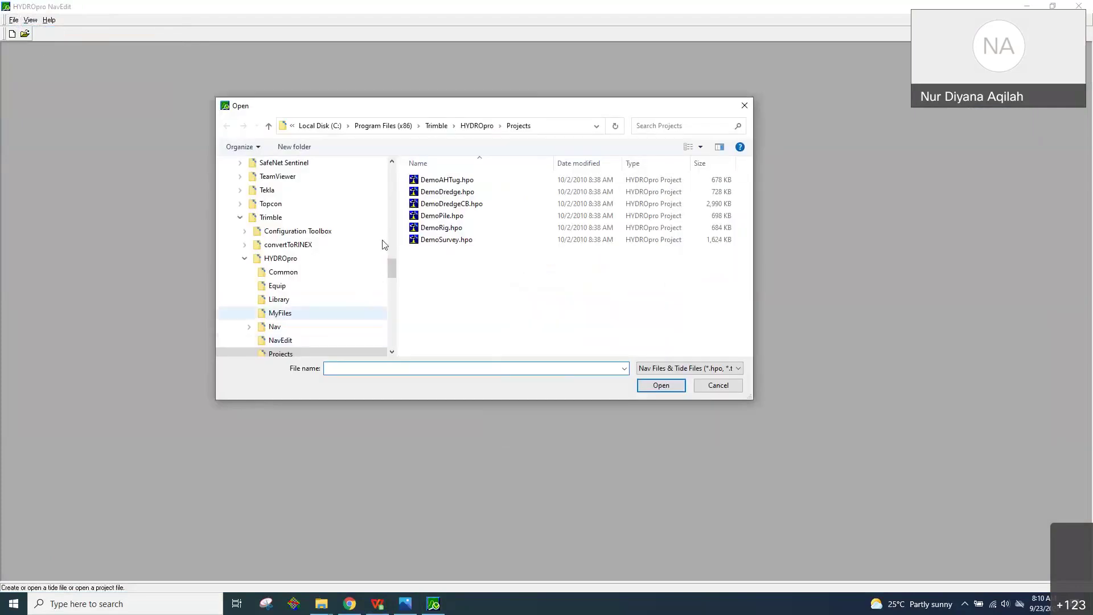
pyautogui.click(320, 126)
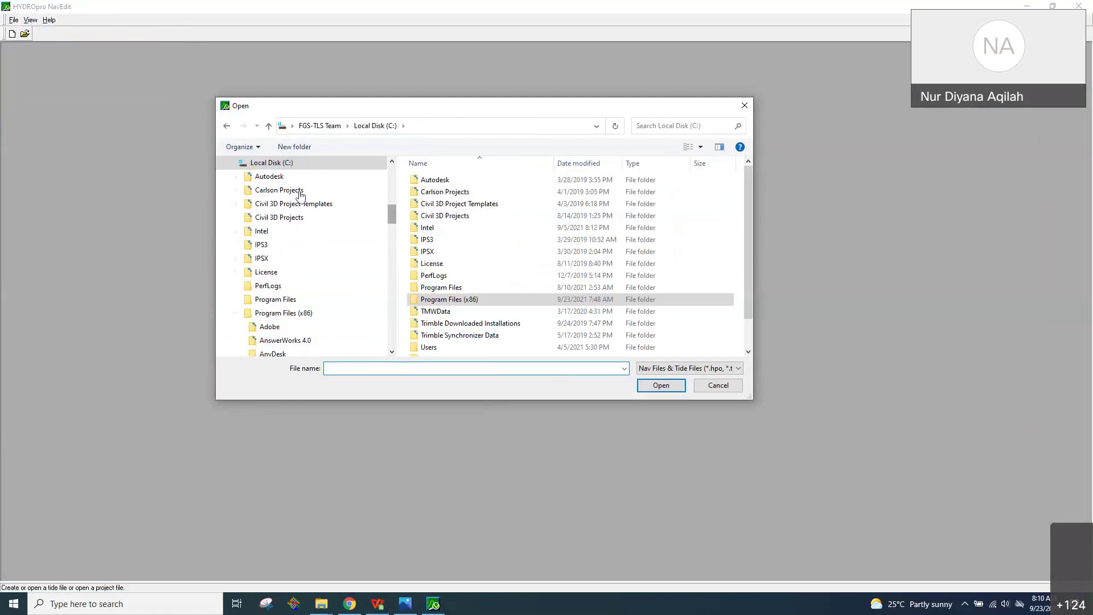
pyautogui.click(231, 162)
pyautogui.click(273, 203)
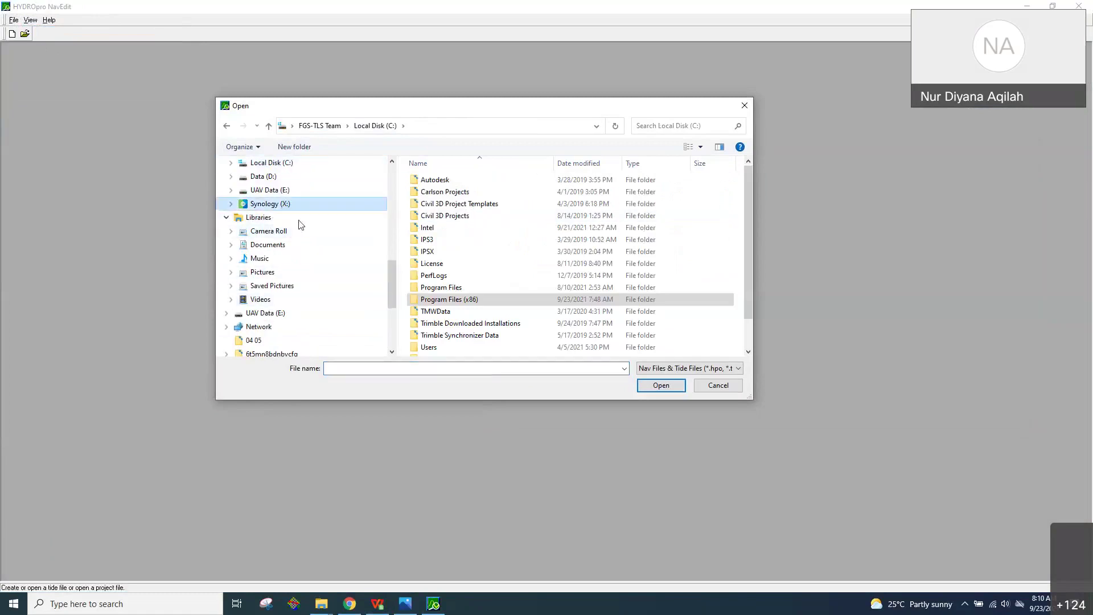
pyautogui.doubleClick(456, 193)
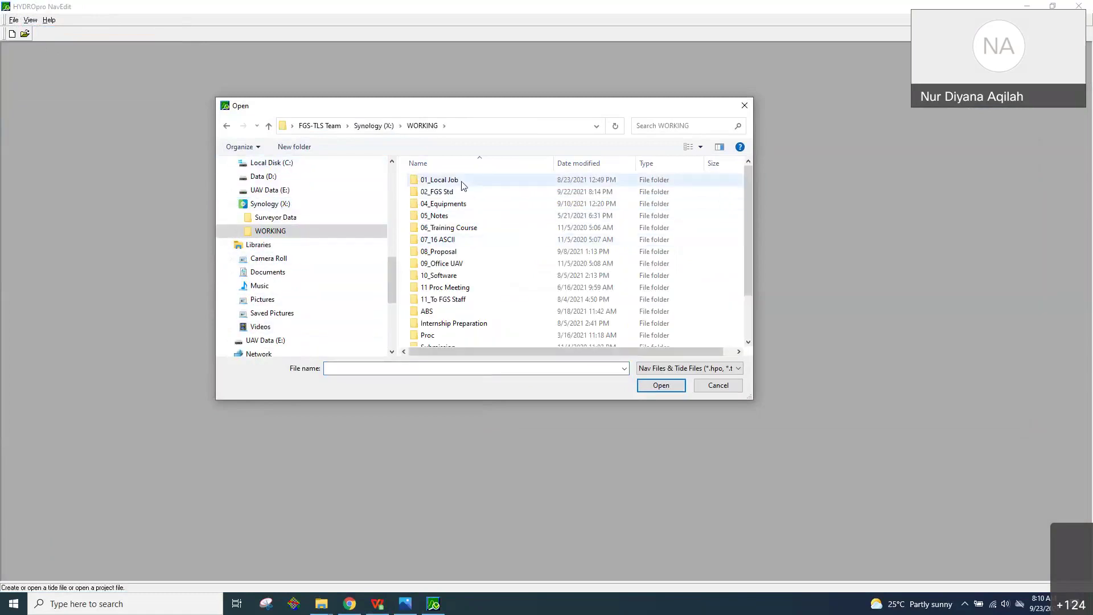
pyautogui.scroll(-2, 464, 325)
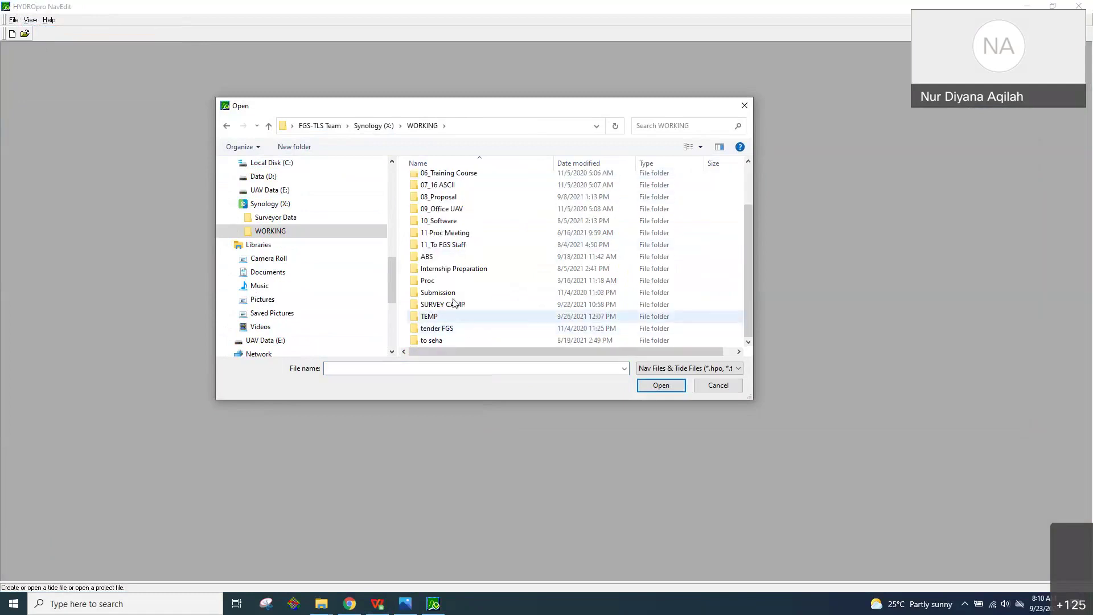
pyautogui.doubleClick(455, 305)
pyautogui.doubleClick(461, 194)
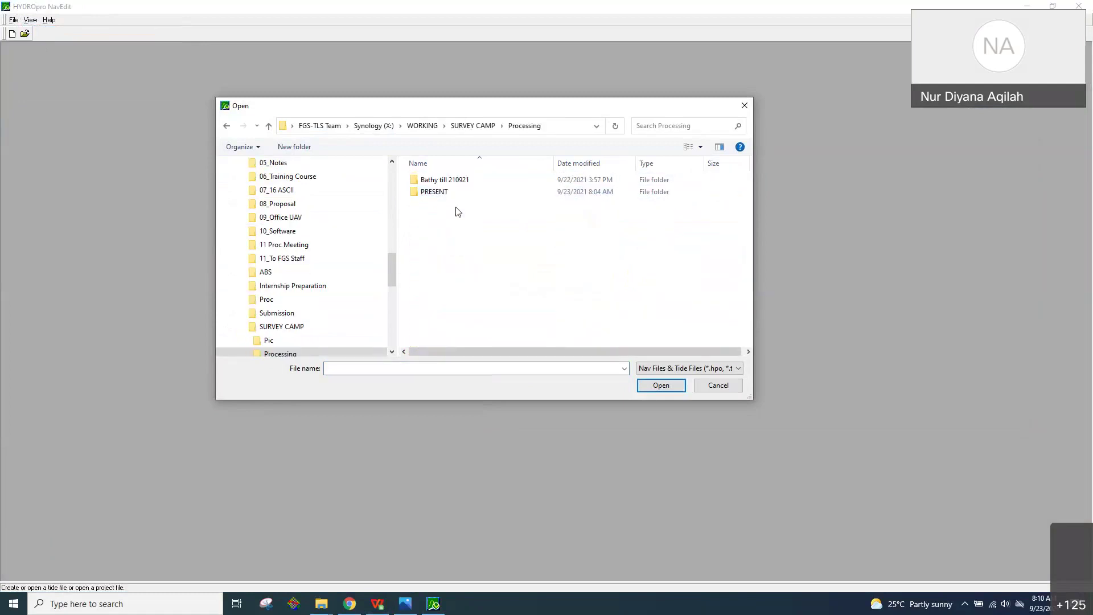
pyautogui.doubleClick(455, 193)
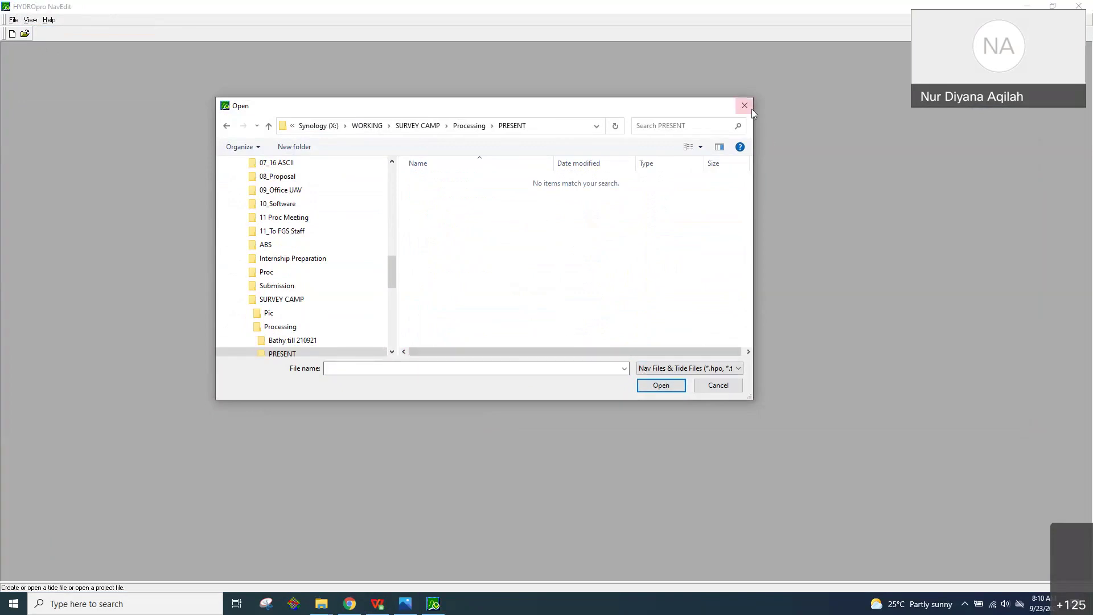
pyautogui.click(397, 371)
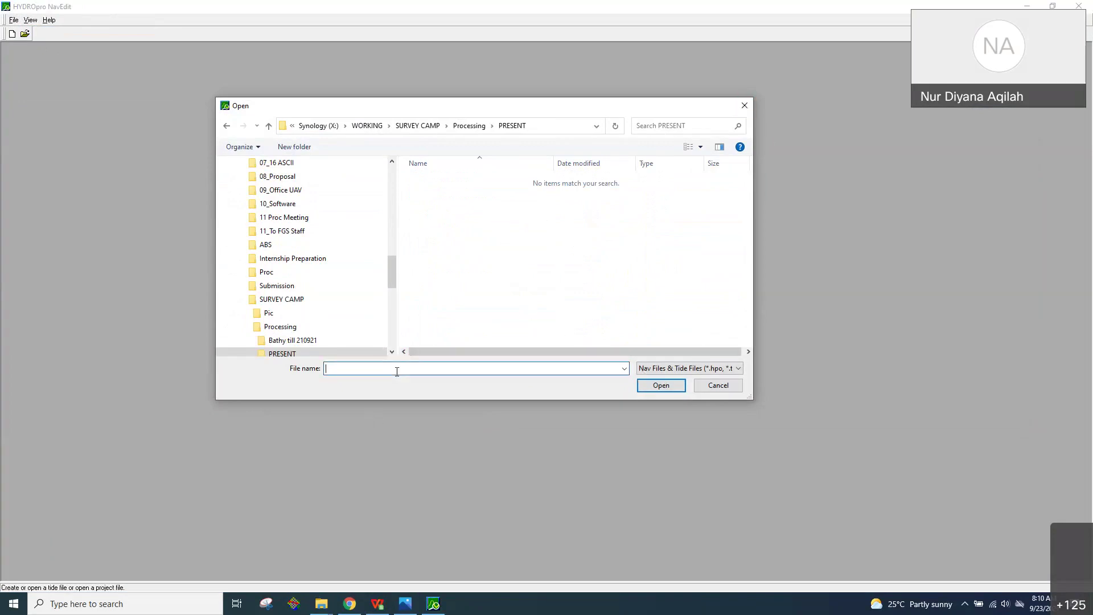
pyautogui.click(745, 105)
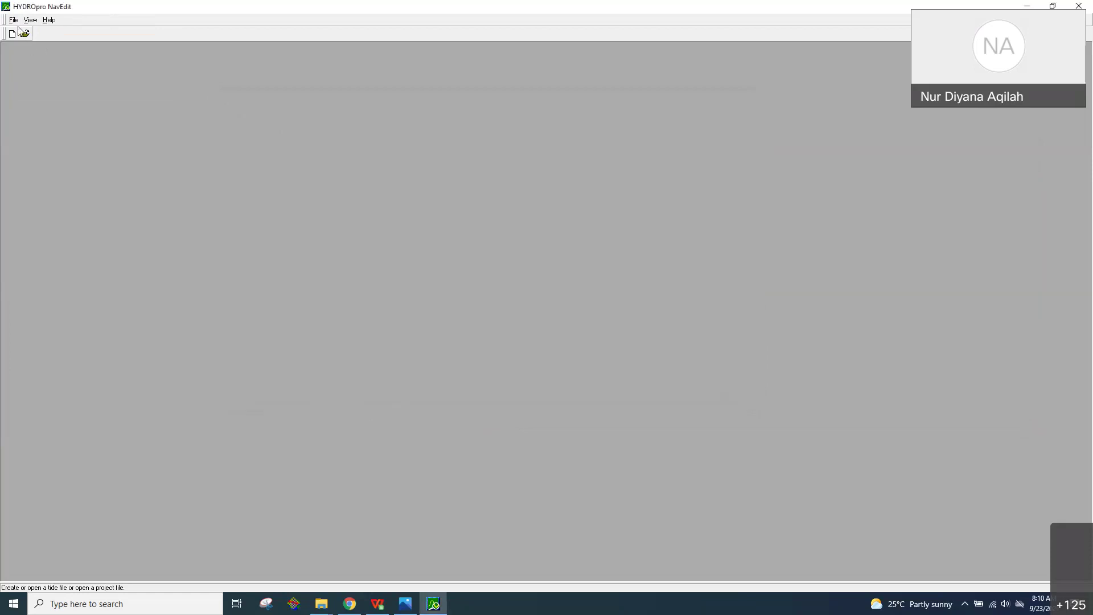
# Start opening an existing project and browse to the WORKING folder on the Synology (X:) drive.
pyautogui.click(14, 20)
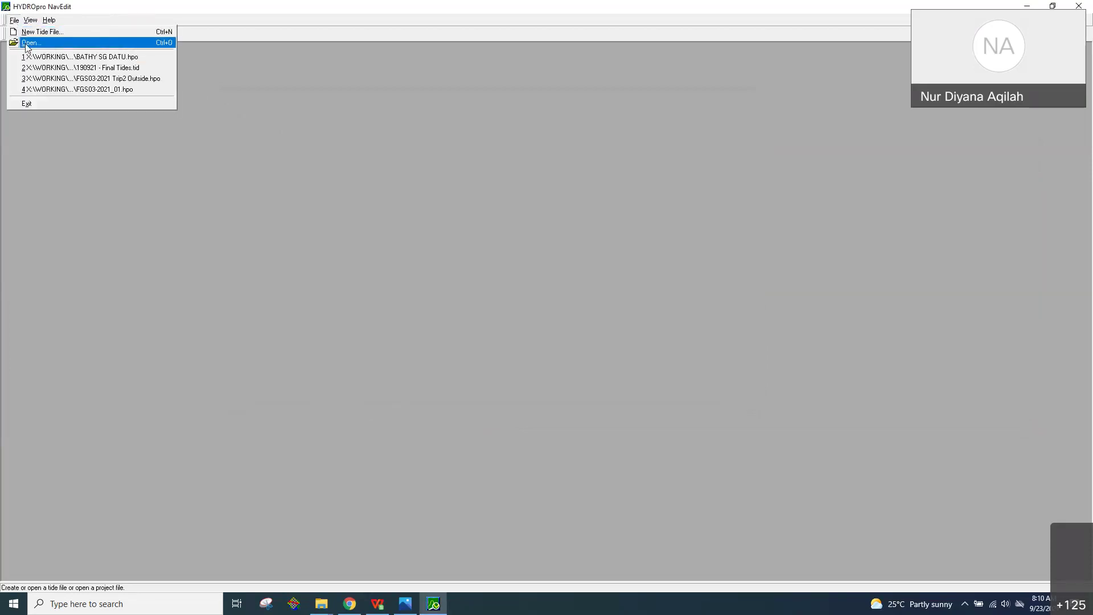
pyautogui.click(27, 46)
pyautogui.moveTo(392, 271); pyautogui.dragTo(386, 178)
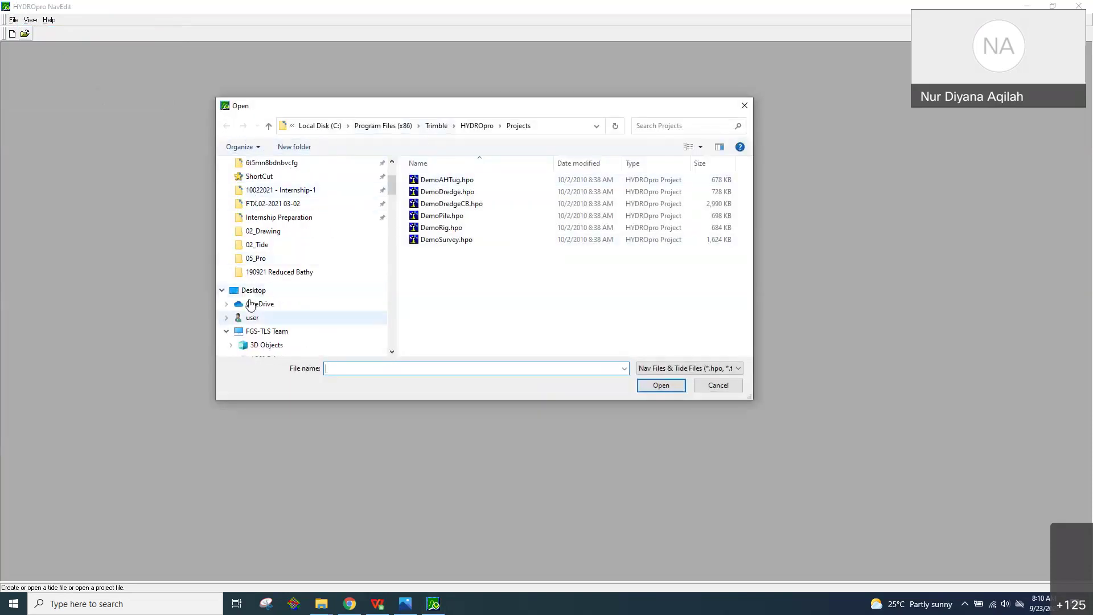
pyautogui.click(226, 332)
pyautogui.scroll(-4, 245, 336)
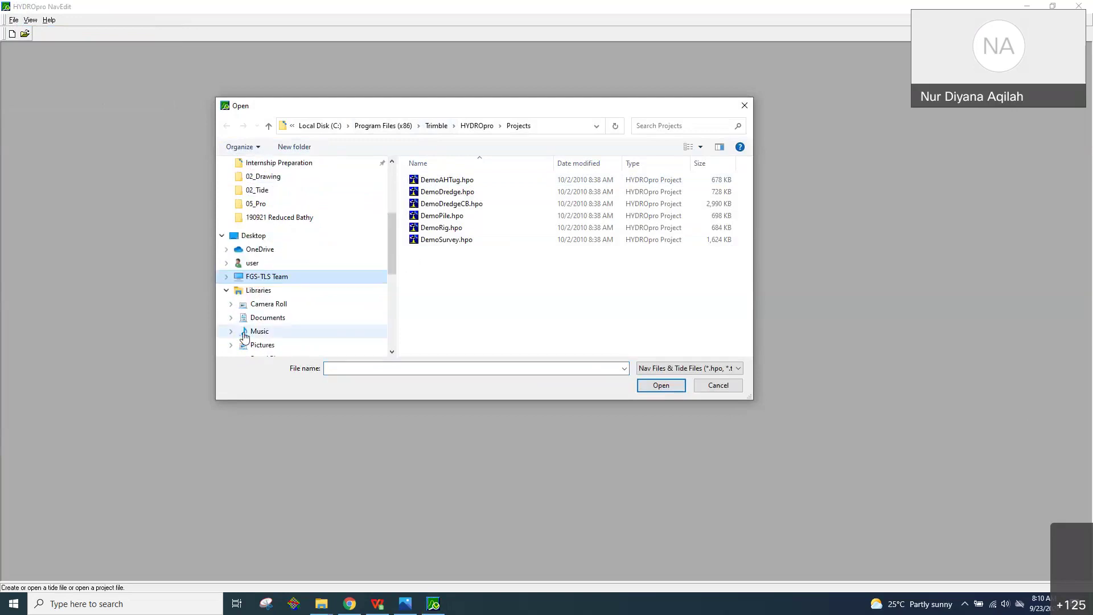
pyautogui.scroll(-5, 245, 336)
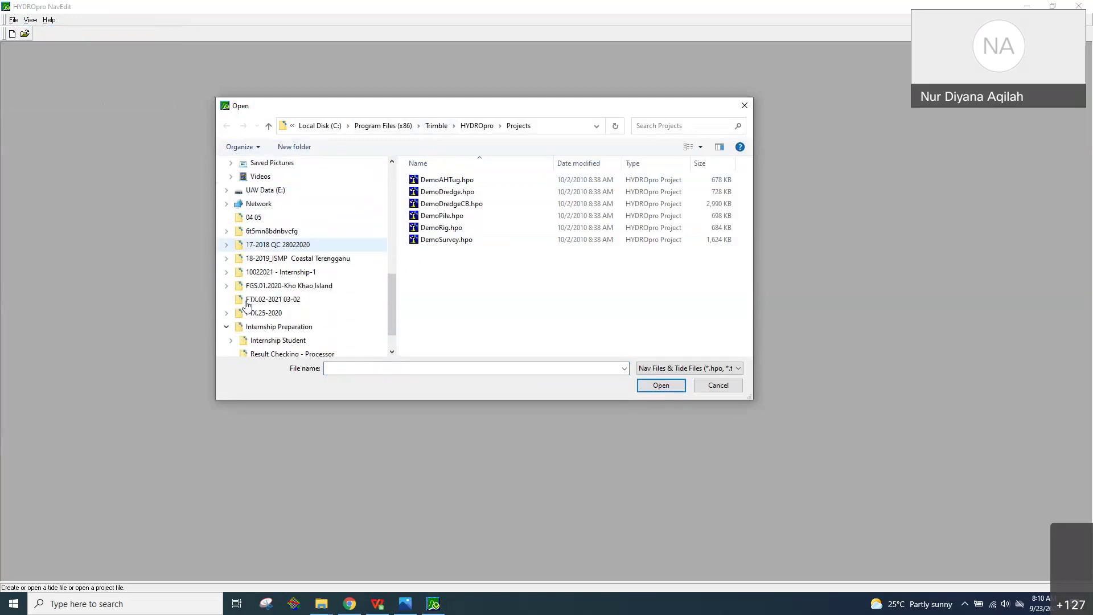
pyautogui.scroll(-2, 247, 305)
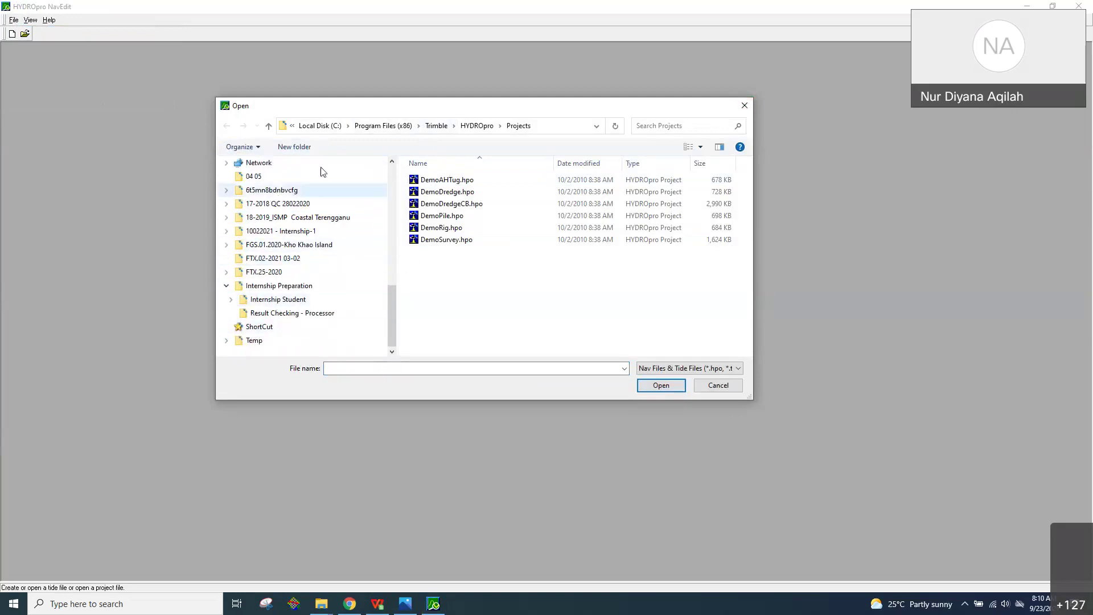
pyautogui.click(375, 126)
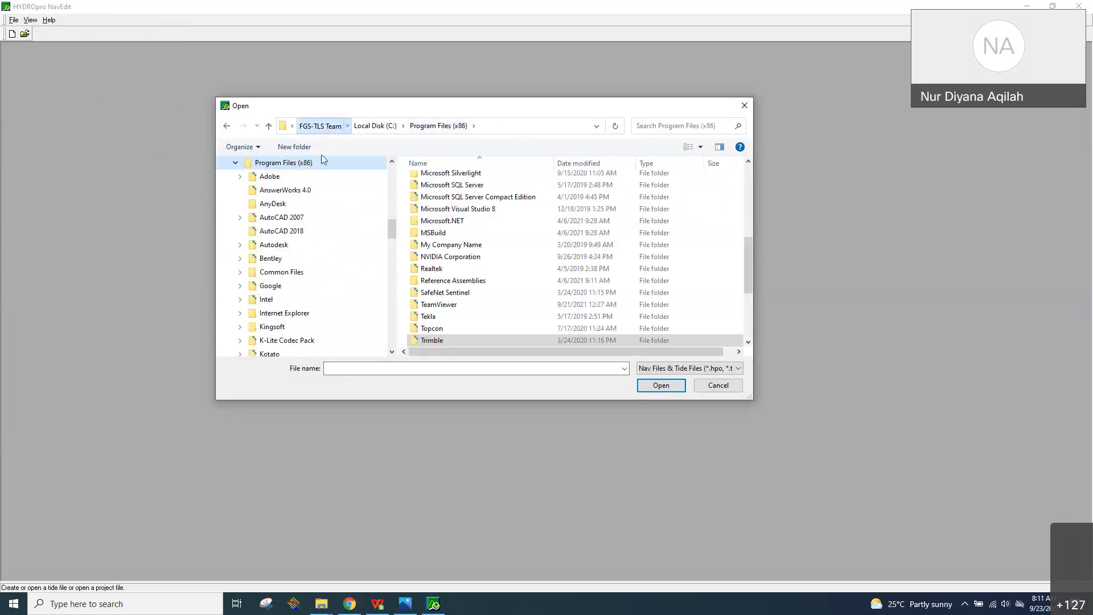
pyautogui.click(320, 126)
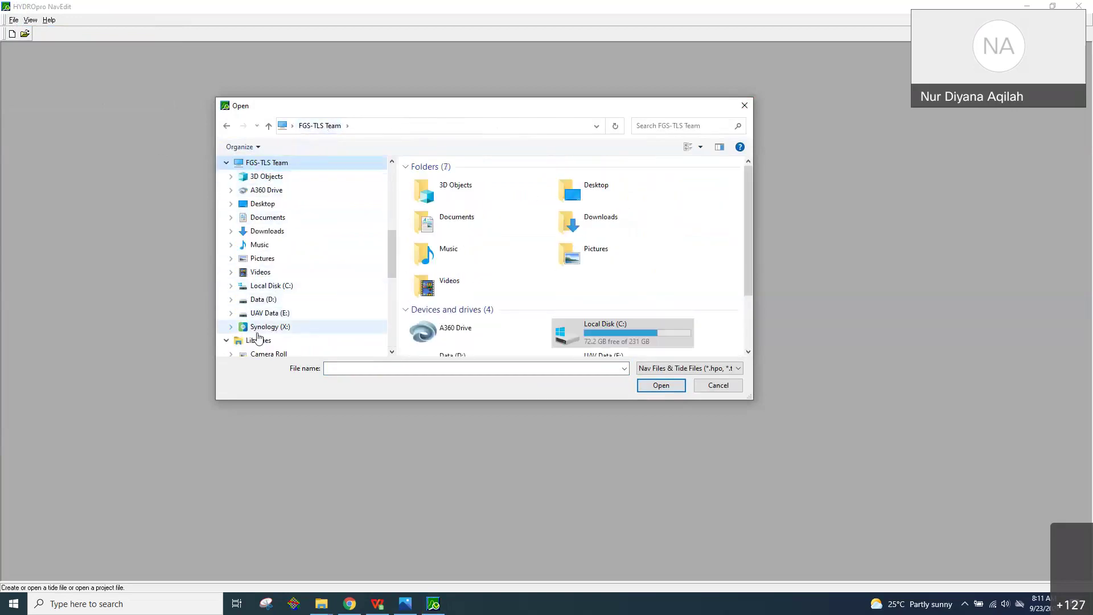
pyautogui.click(257, 329)
pyautogui.doubleClick(450, 191)
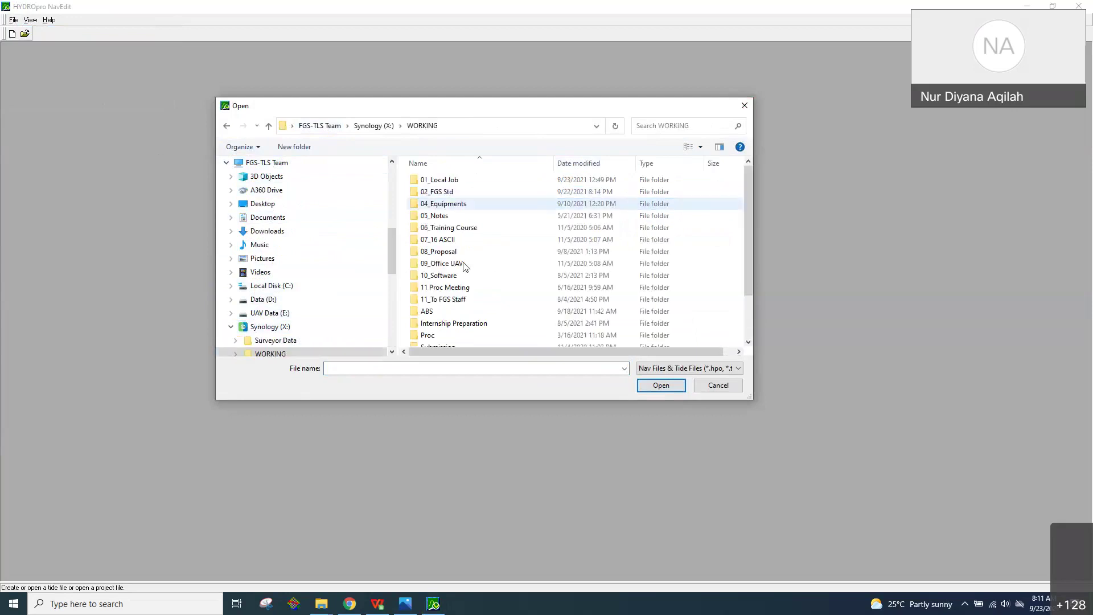
# Open the project FTX24-2021 SUNGAI DUYUNG.hpo from the Bathy till 210921 folder under SURVEY CAMP\Processing.
pyautogui.doubleClick(464, 306)
pyautogui.doubleClick(444, 192)
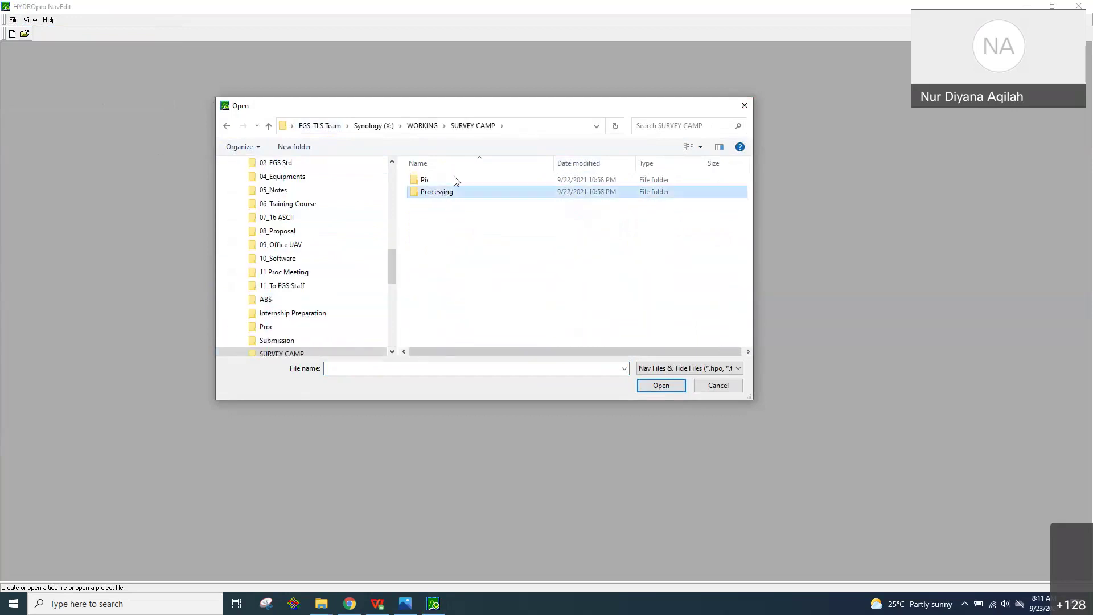
pyautogui.doubleClick(438, 180)
pyautogui.click(460, 181)
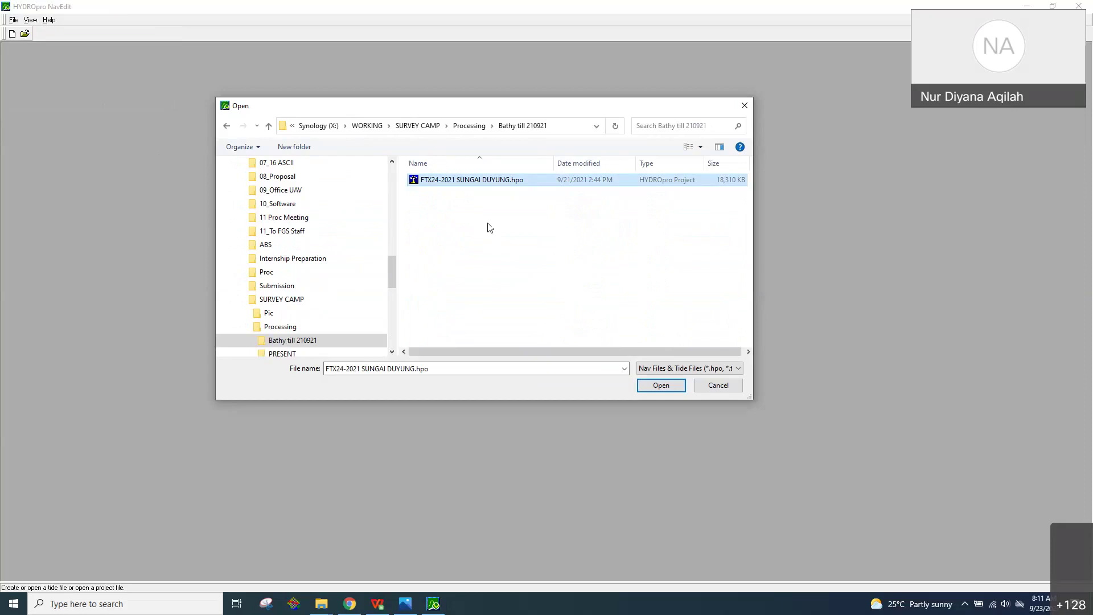
pyautogui.click(672, 390)
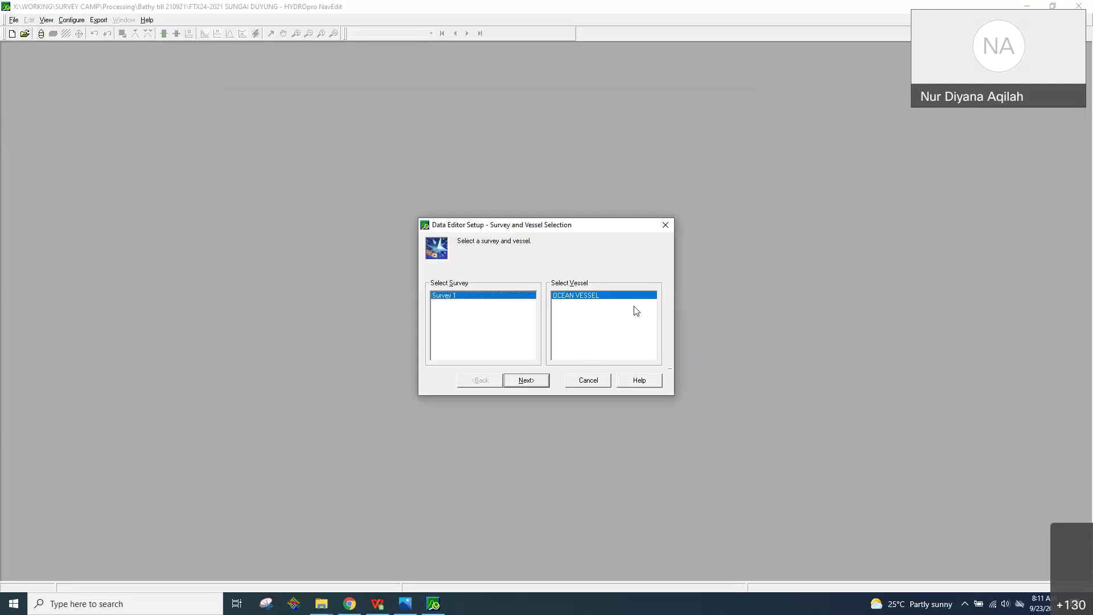
# Accept Survey 1 with OCEAN VESSEL and choose the STN Atlas Deso 22/25 Echo Sounder, leaving heave at None and both tide files empty.
pyautogui.click(539, 387)
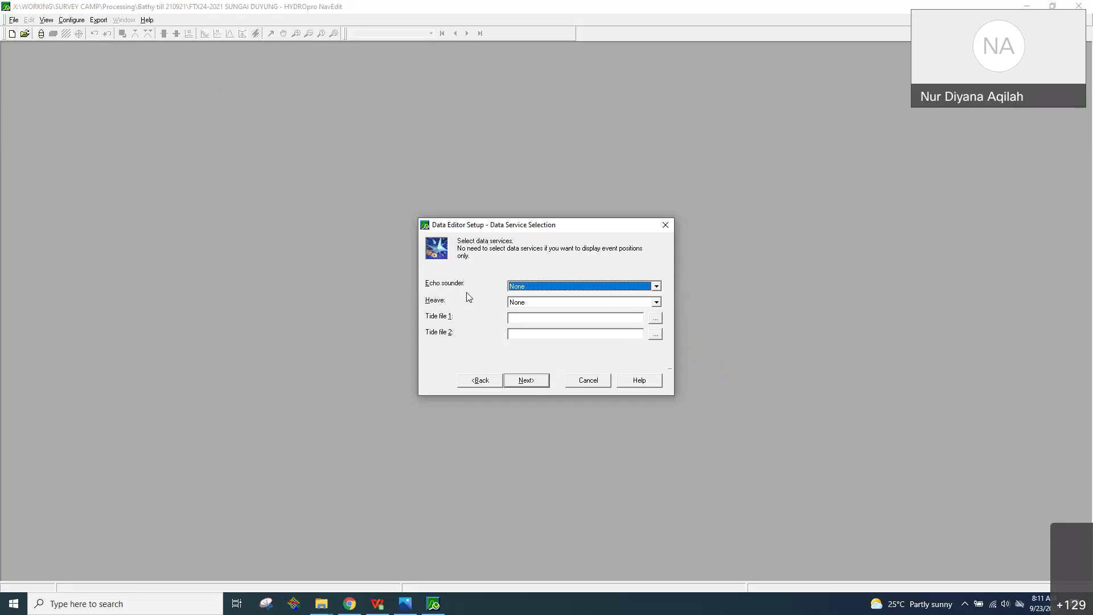
pyautogui.click(657, 286)
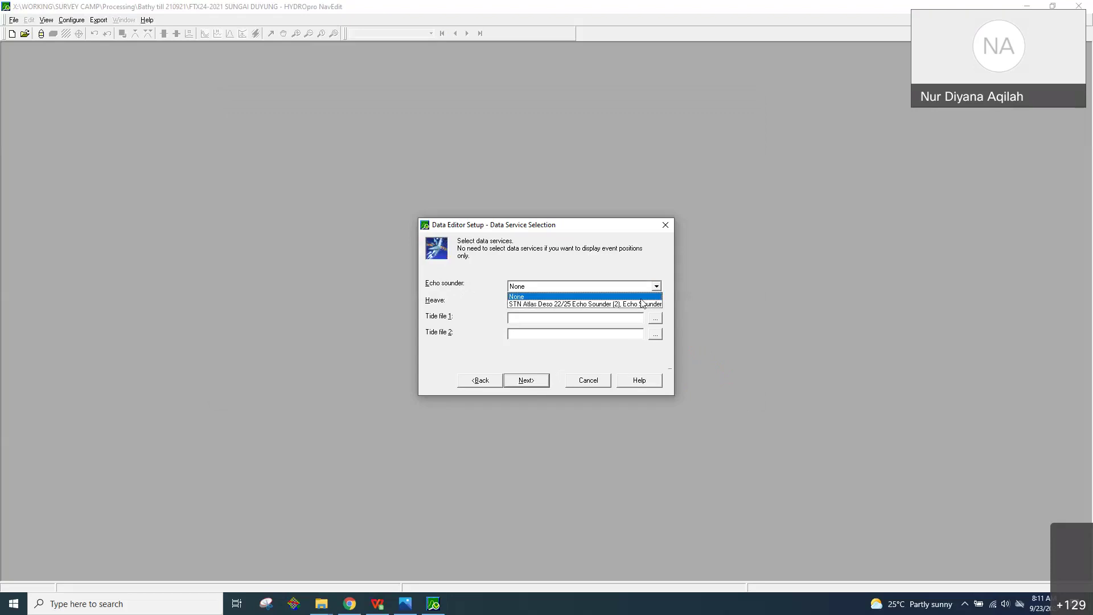
pyautogui.click(611, 304)
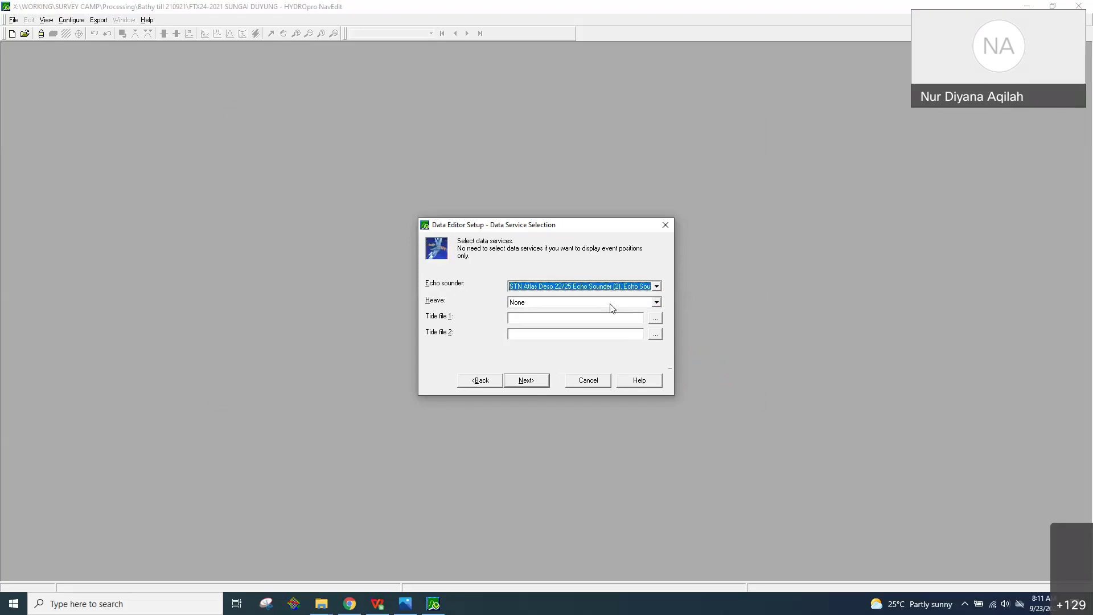
pyautogui.click(525, 381)
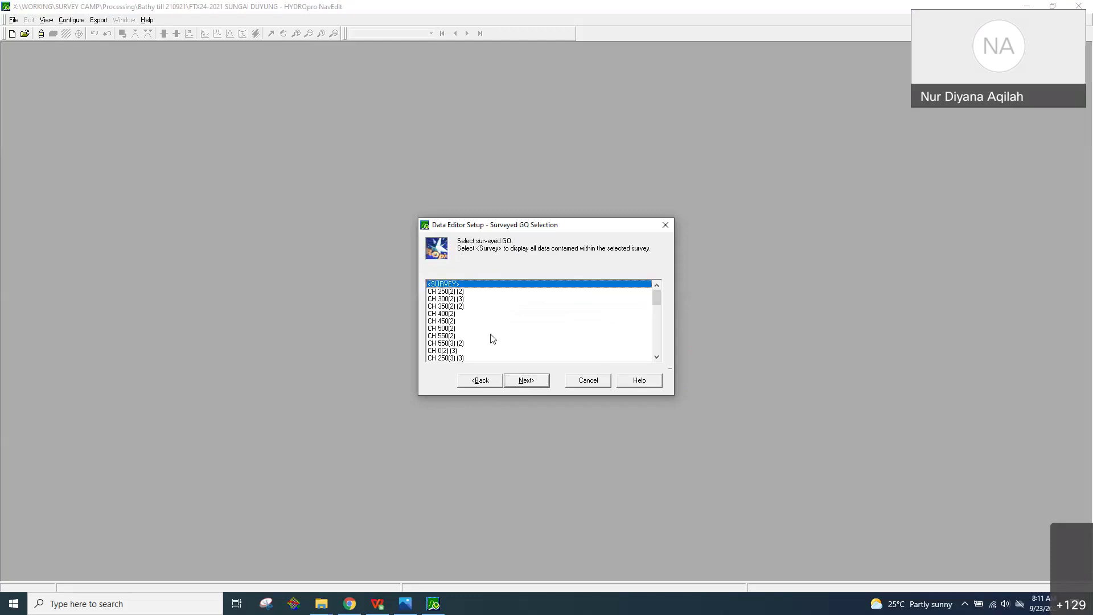
# Choose <SURVEY> to load all surveyed data and finish the data editor setup with the <ECHO SOUNDER> offset.
pyautogui.click(449, 292)
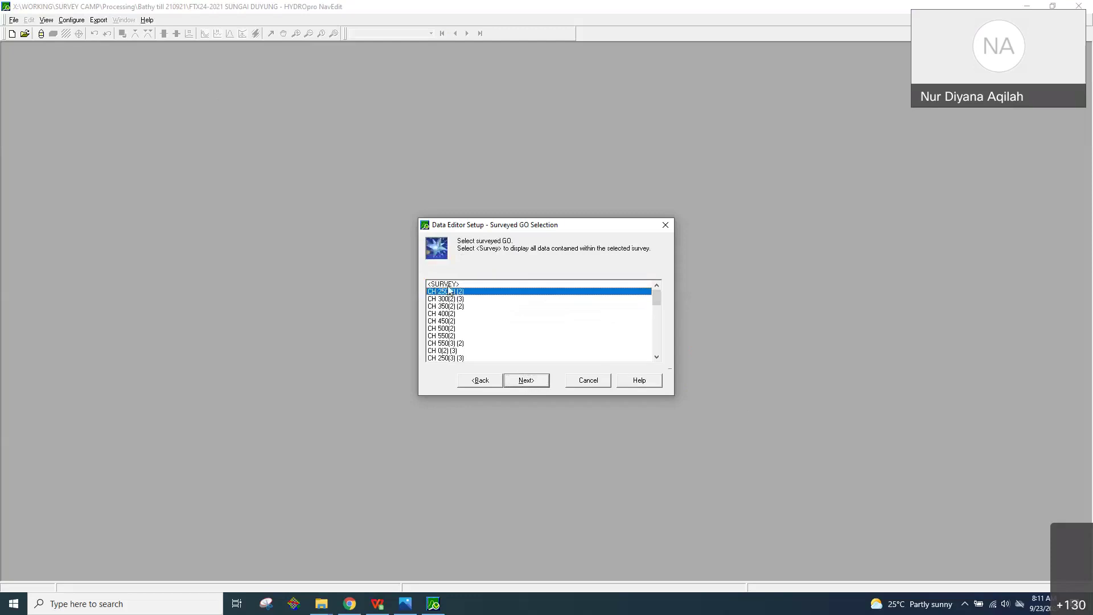
pyautogui.click(449, 286)
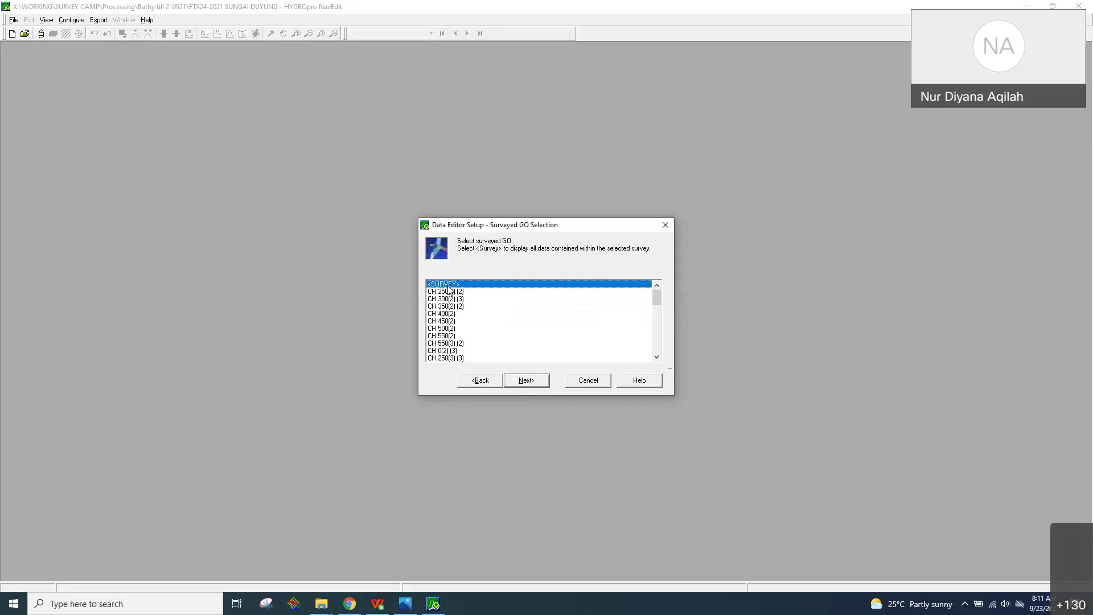
pyautogui.click(458, 294)
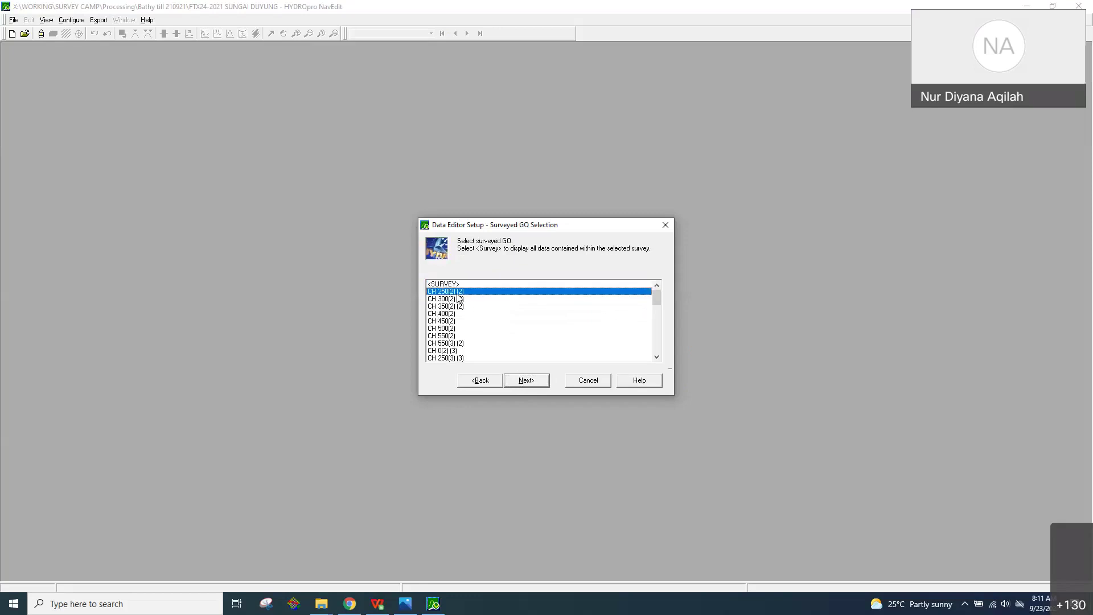
pyautogui.click(453, 285)
pyautogui.click(523, 382)
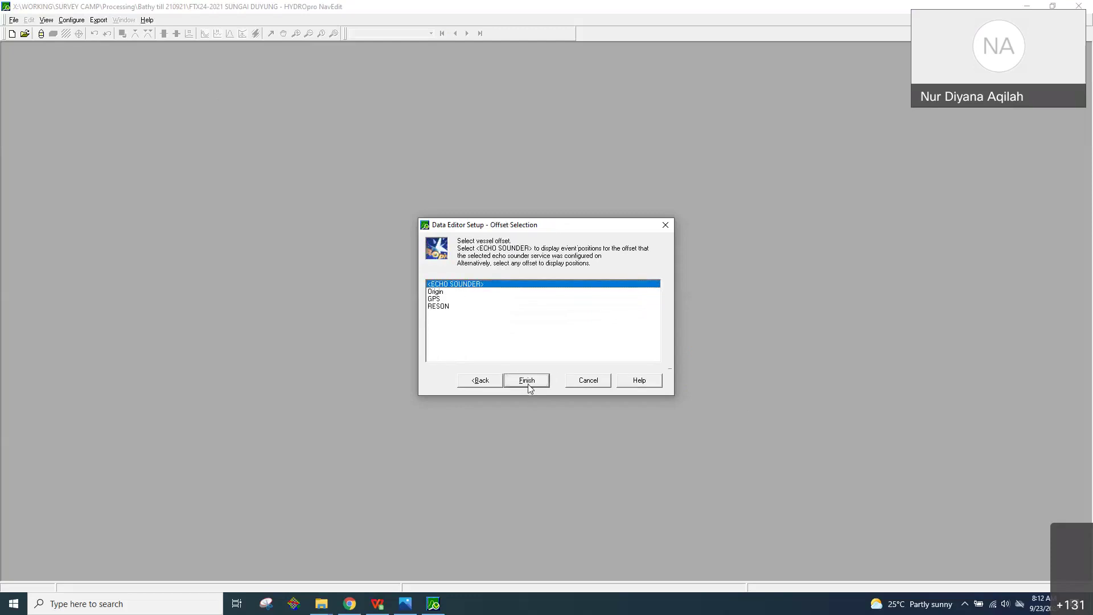
pyautogui.click(528, 381)
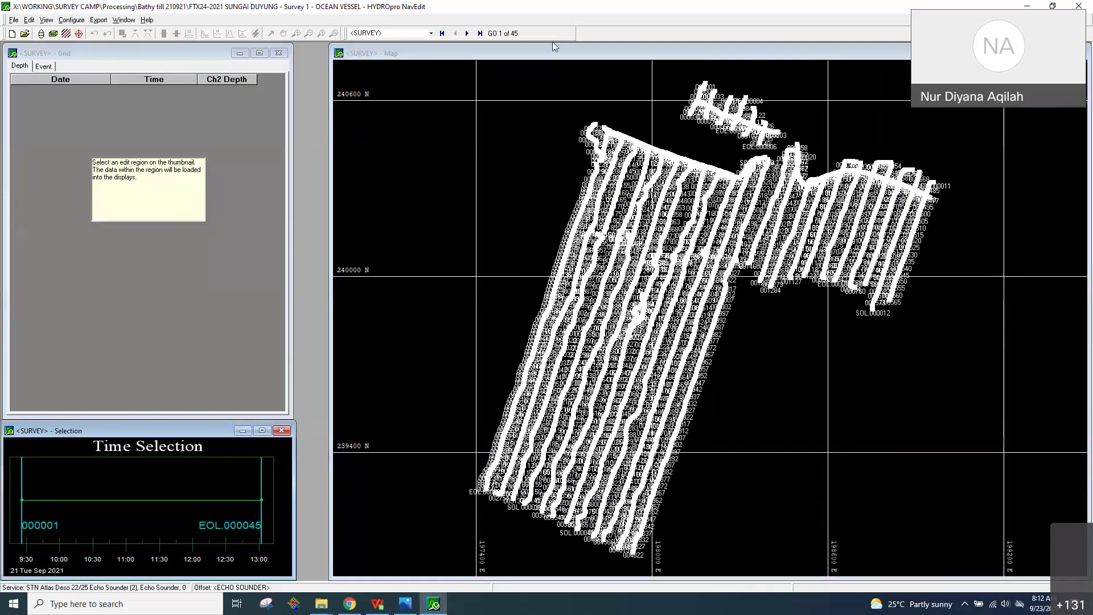
# Rearrange the survey map window beside the grid and selection windows, and hide the Surveyed GOs toolbar.
pyautogui.moveTo(555, 46); pyautogui.dragTo(475, 221)
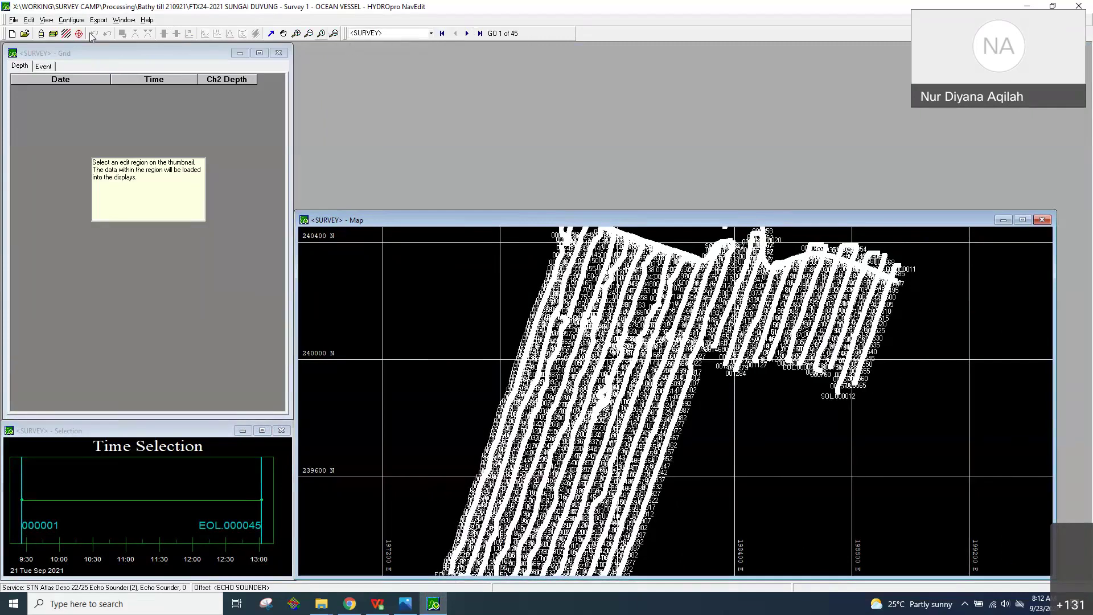
pyautogui.click(61, 20)
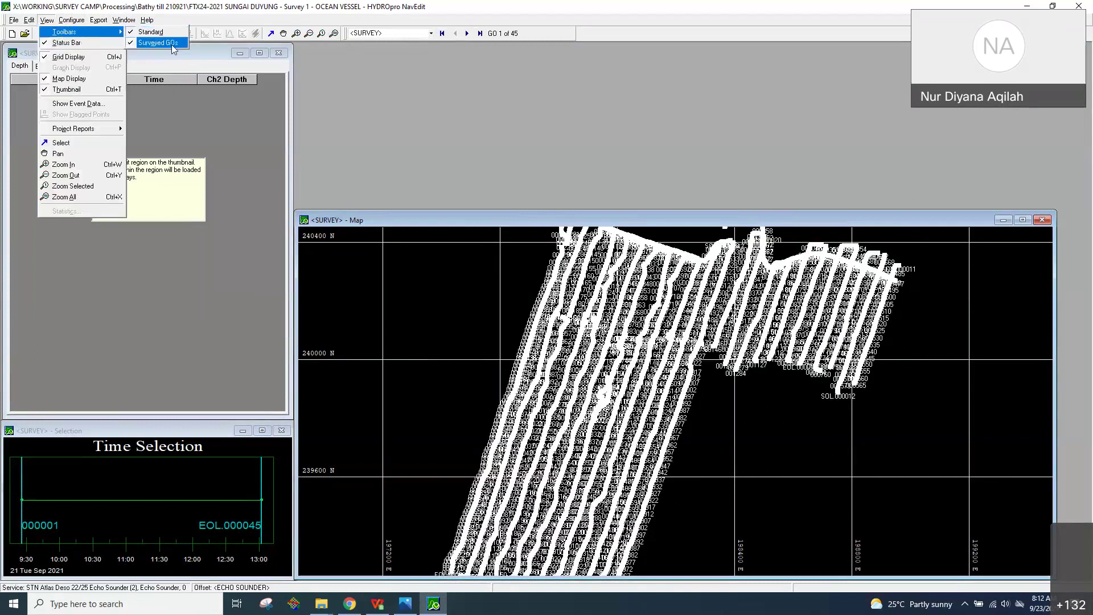
pyautogui.click(172, 45)
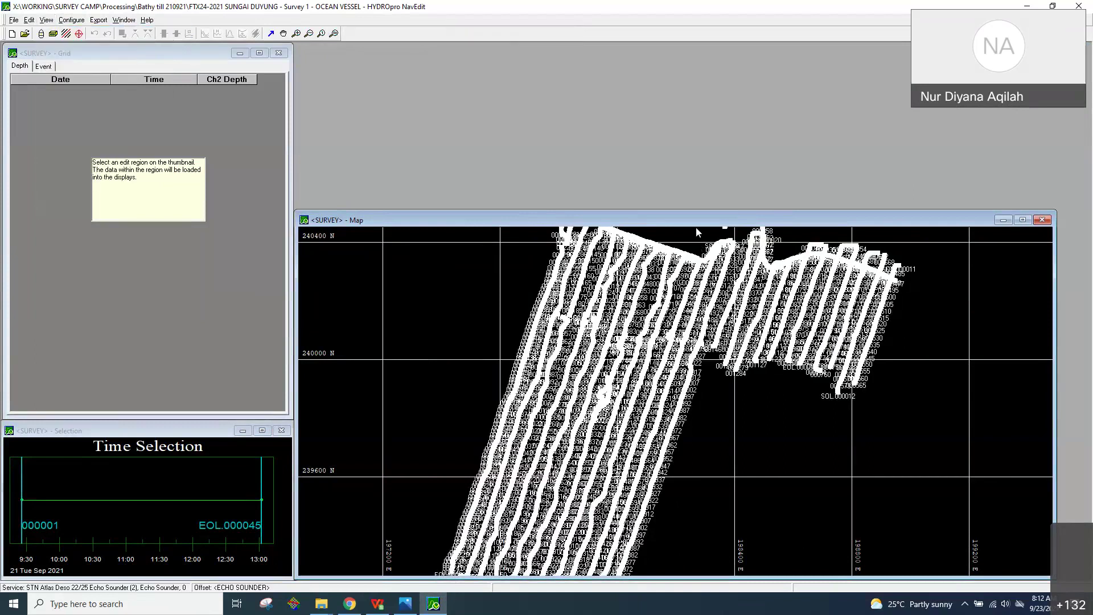
pyautogui.moveTo(696, 224); pyautogui.dragTo(639, 44)
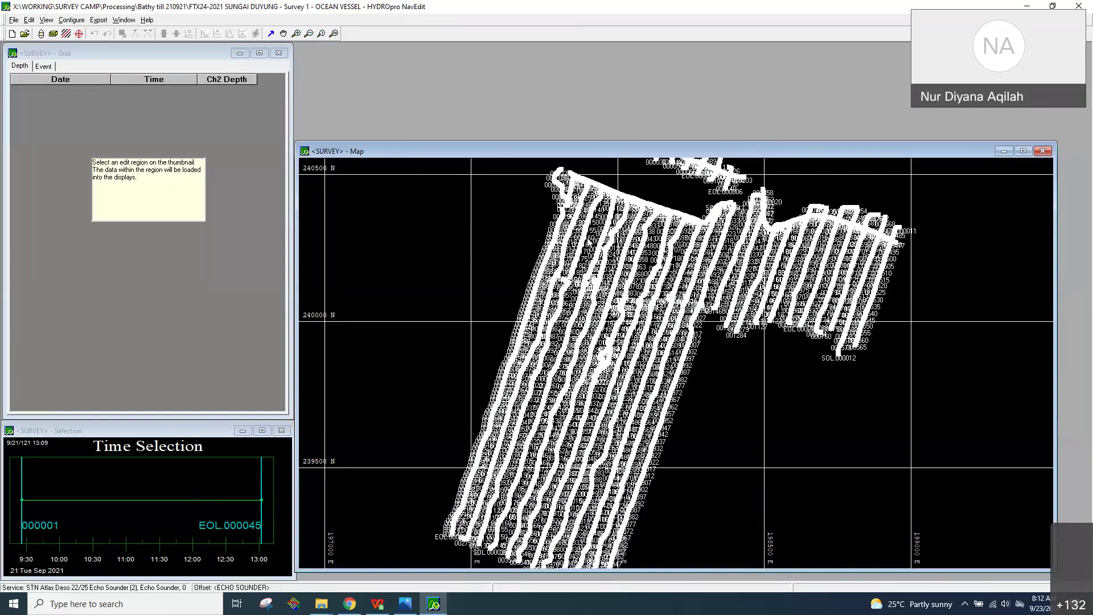
pyautogui.click(81, 23)
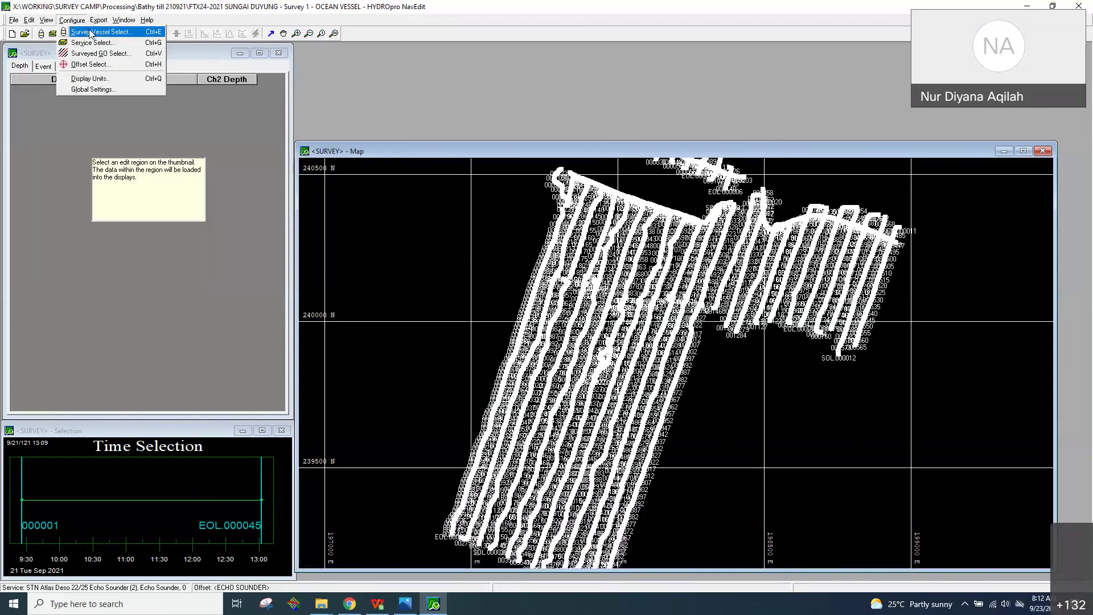
pyautogui.click(90, 33)
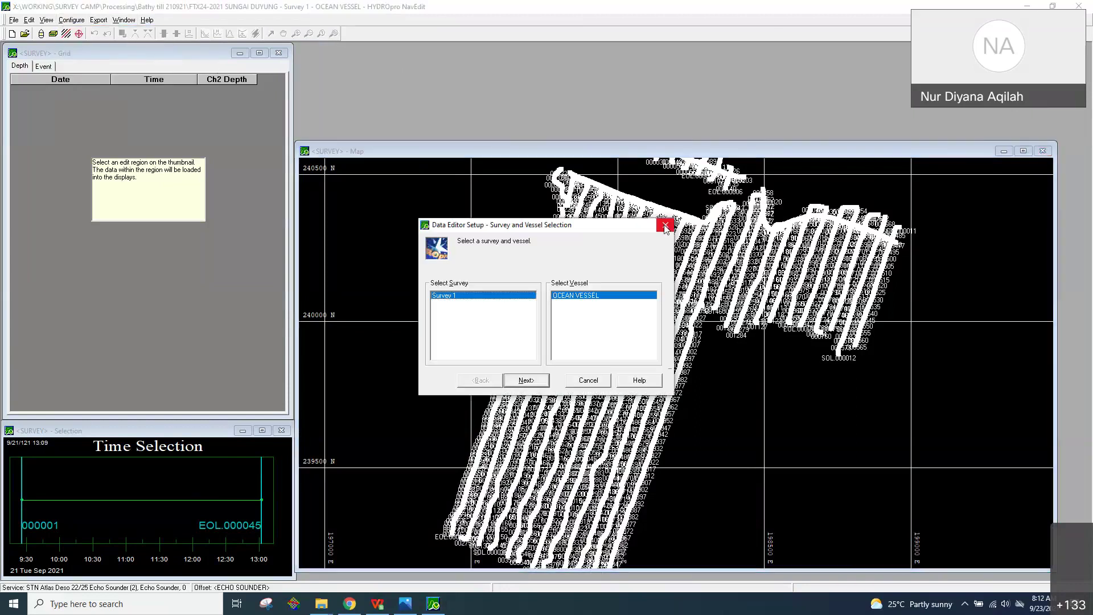
pyautogui.press('Escape')
# Show the Surveyed GOs toolbar and look through its list of surveyed lines.
pyautogui.click(46, 20)
pyautogui.moveTo(79, 32)
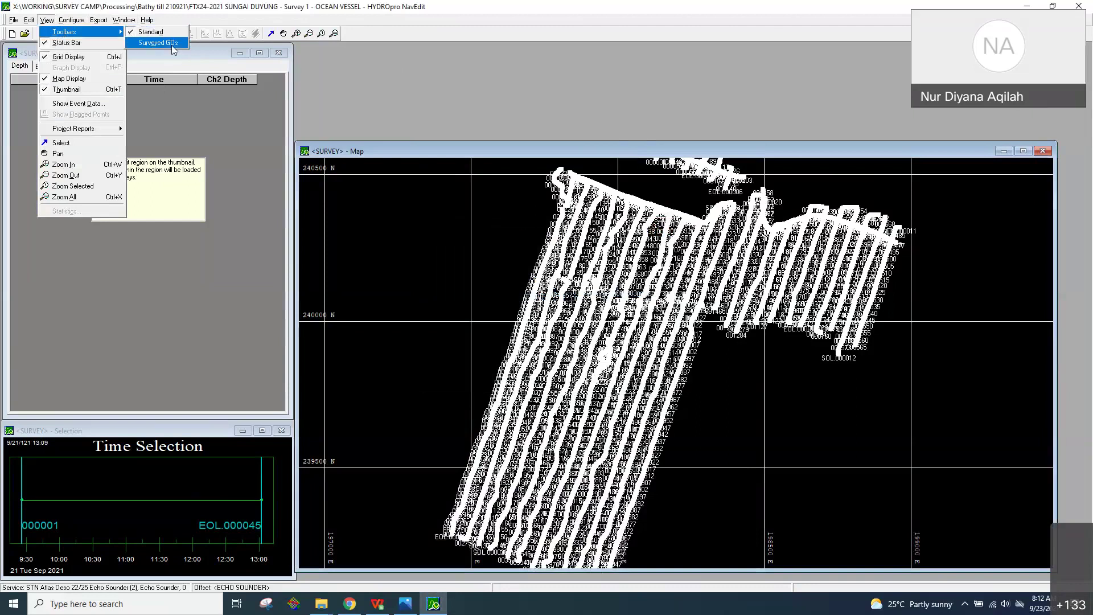
pyautogui.click(173, 44)
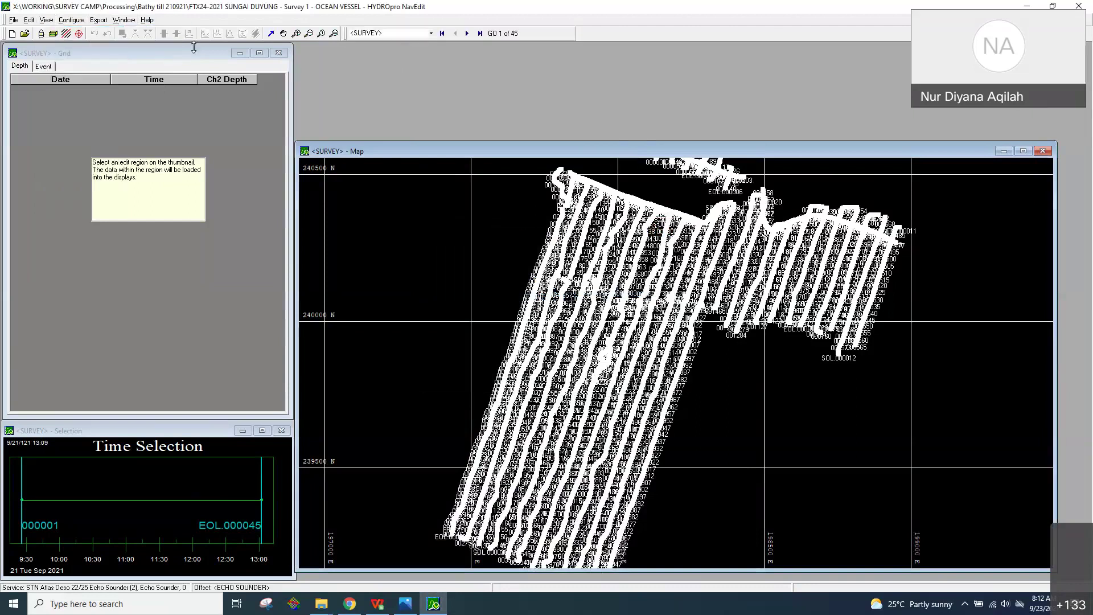
pyautogui.click(432, 33)
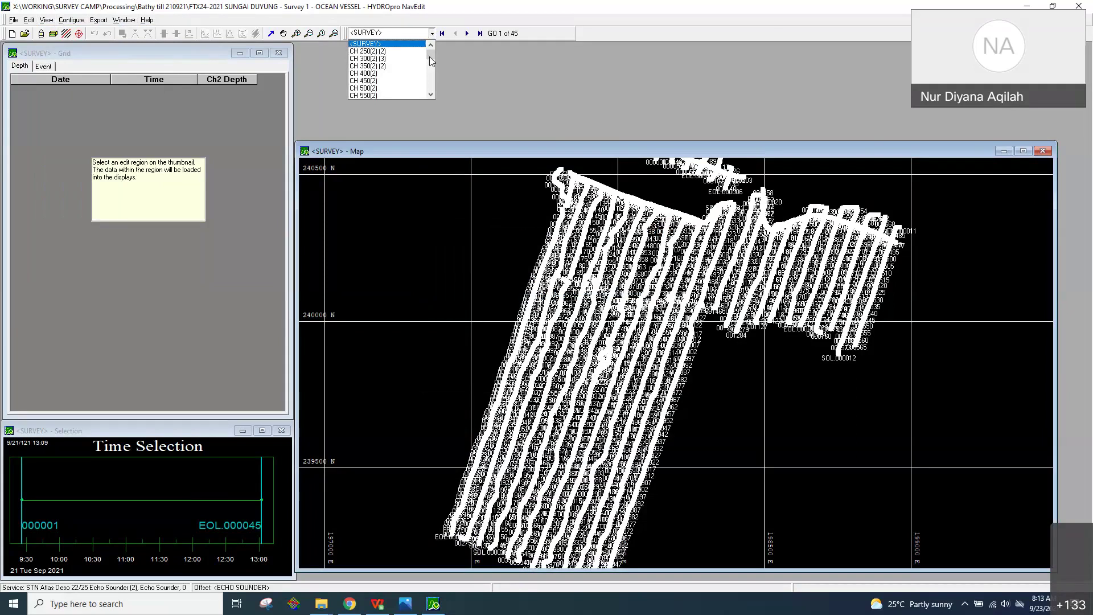
pyautogui.moveTo(429, 56); pyautogui.dragTo(430, 95)
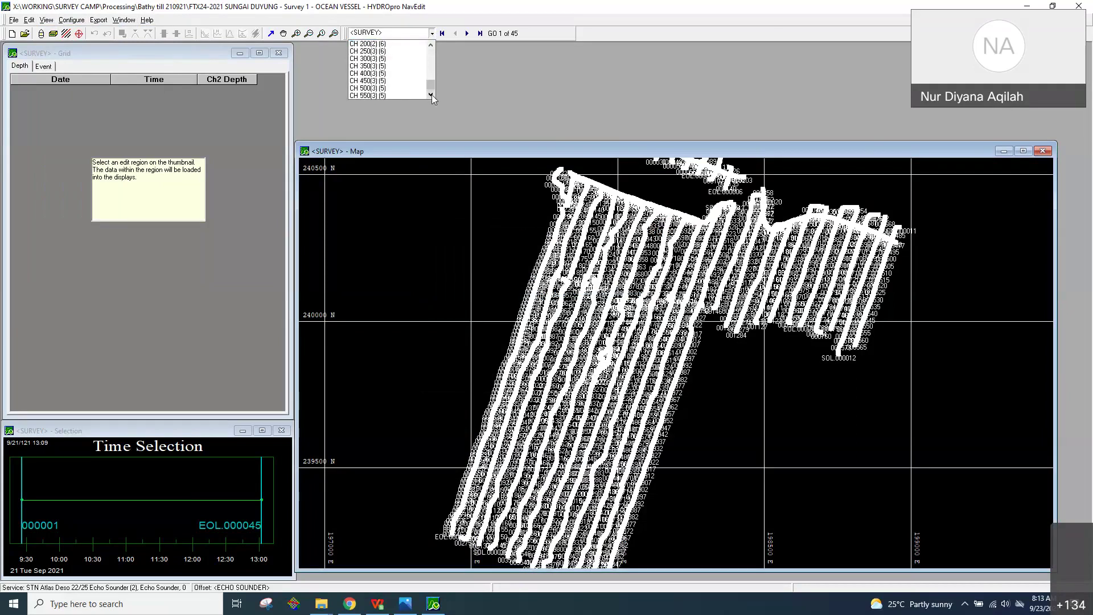
pyautogui.click(459, 128)
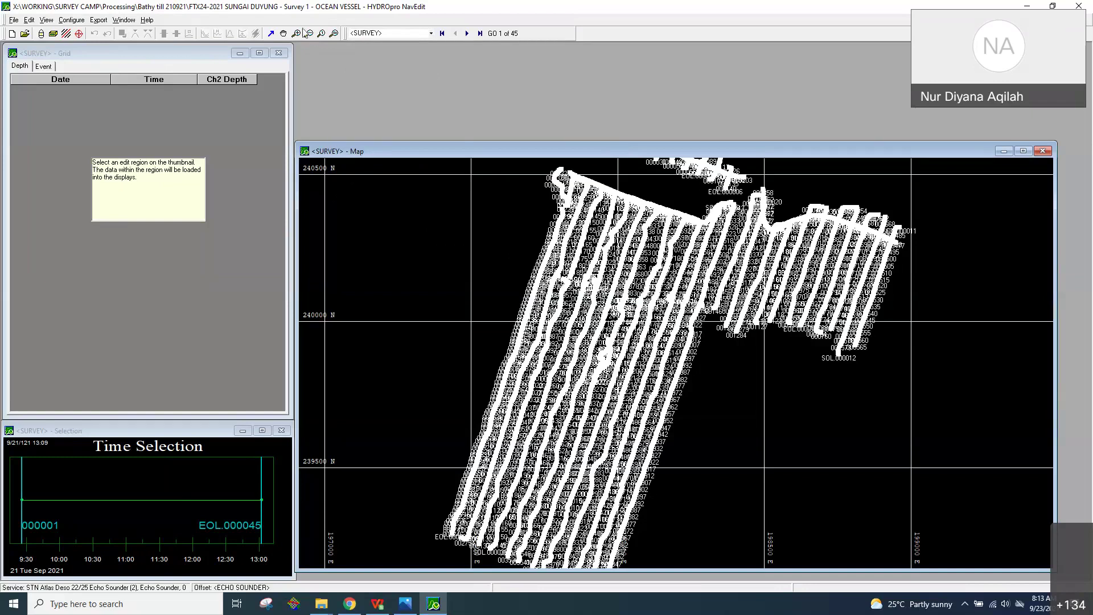
pyautogui.click(430, 33)
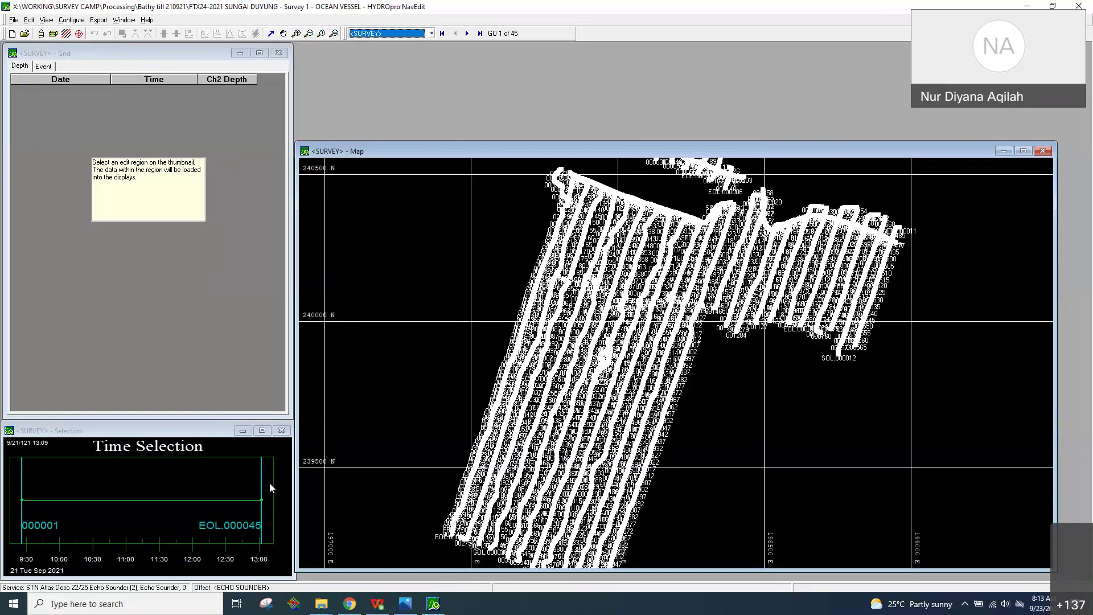
# Switch to Tide Calc.xlsx in WPS Office to check the TGF1-210921 tide readings, and return to HYDROpro NavEdit.
pyautogui.click(376, 605)
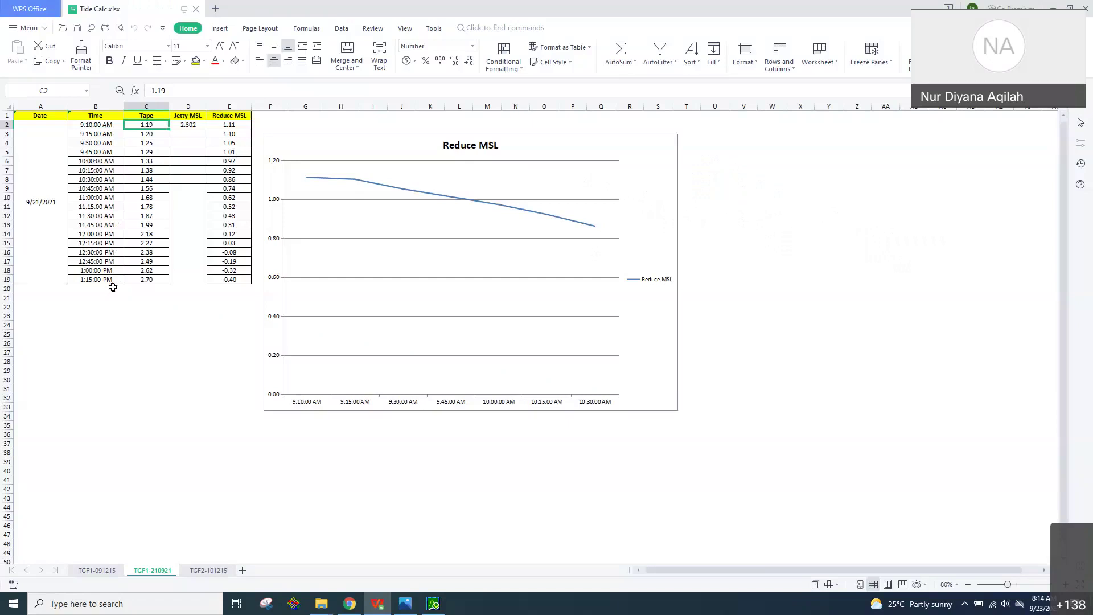
pyautogui.click(441, 607)
# Load surveyed line CH 250(2) (2) and resize the map window to a shorter, wider area below the empty workspace.
pyautogui.click(431, 34)
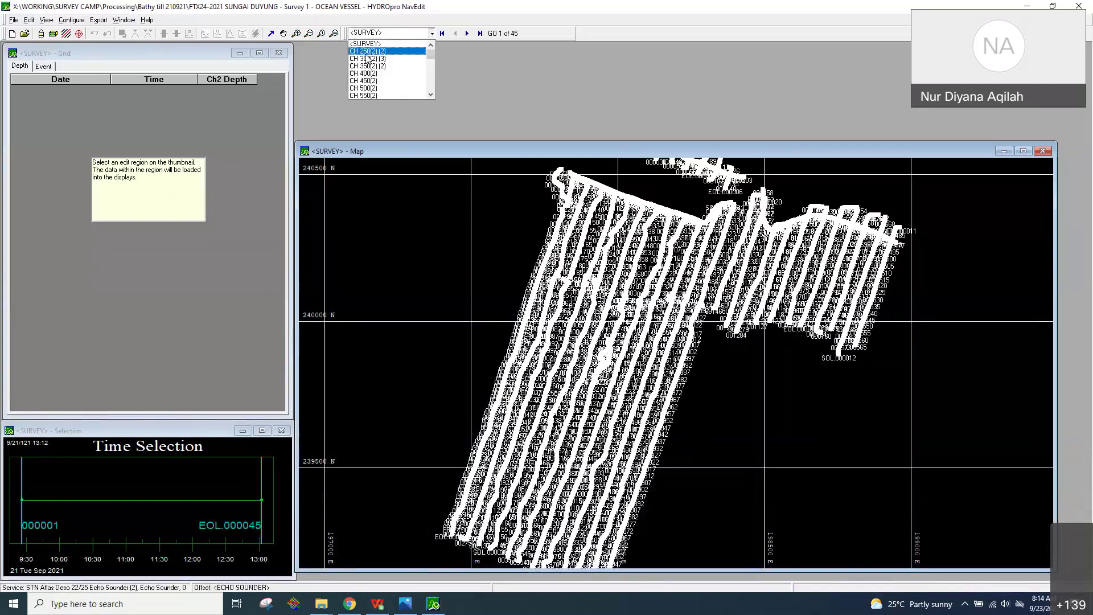
pyautogui.click(368, 53)
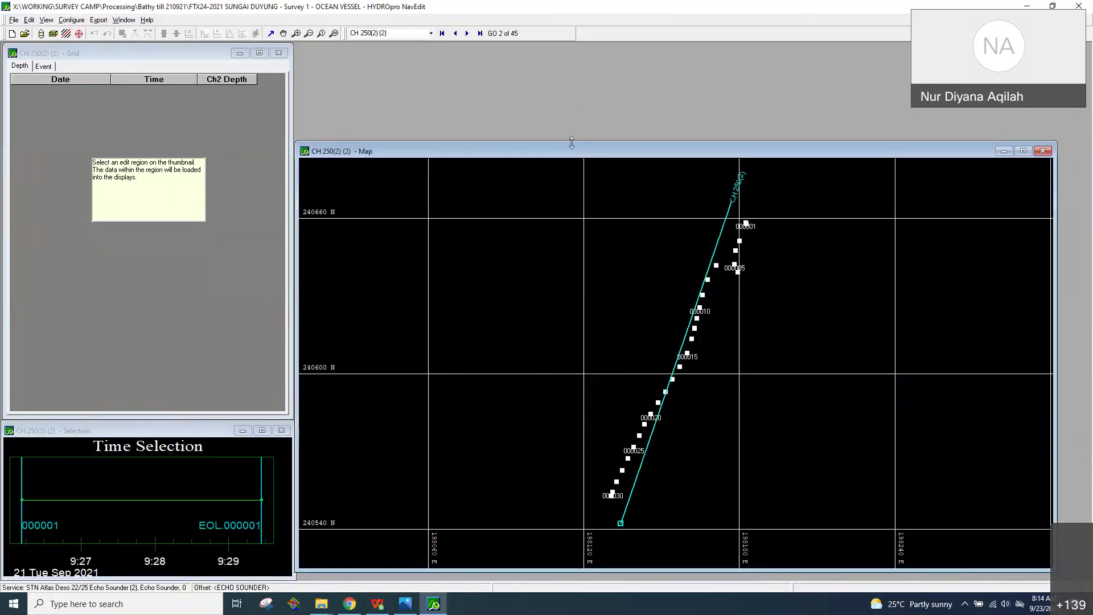
pyautogui.moveTo(572, 144); pyautogui.dragTo(575, 329)
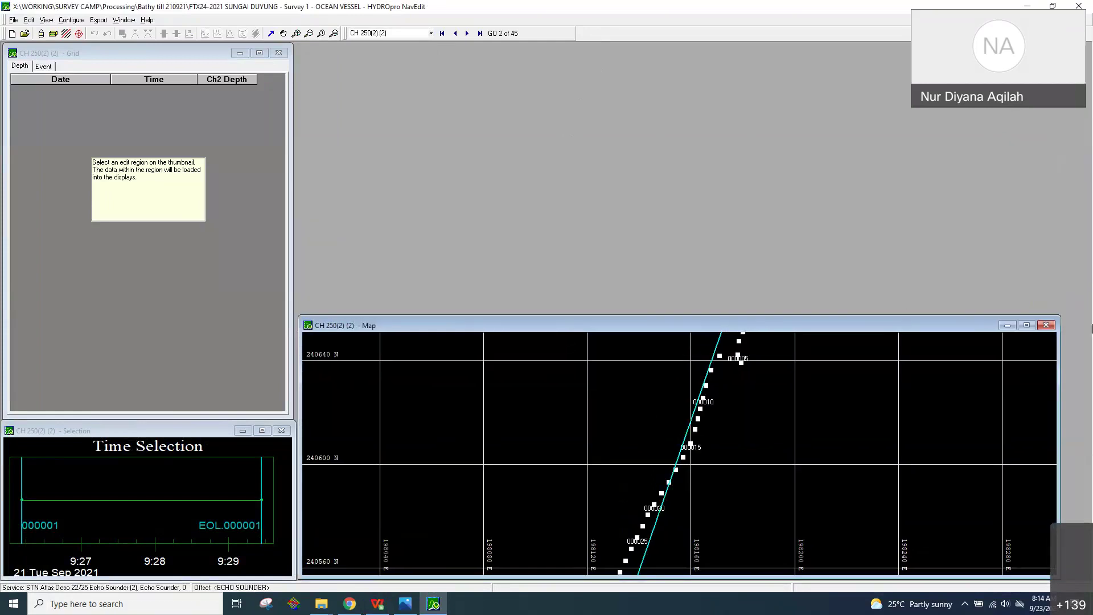
pyautogui.moveTo(1057, 357); pyautogui.dragTo(1086, 357)
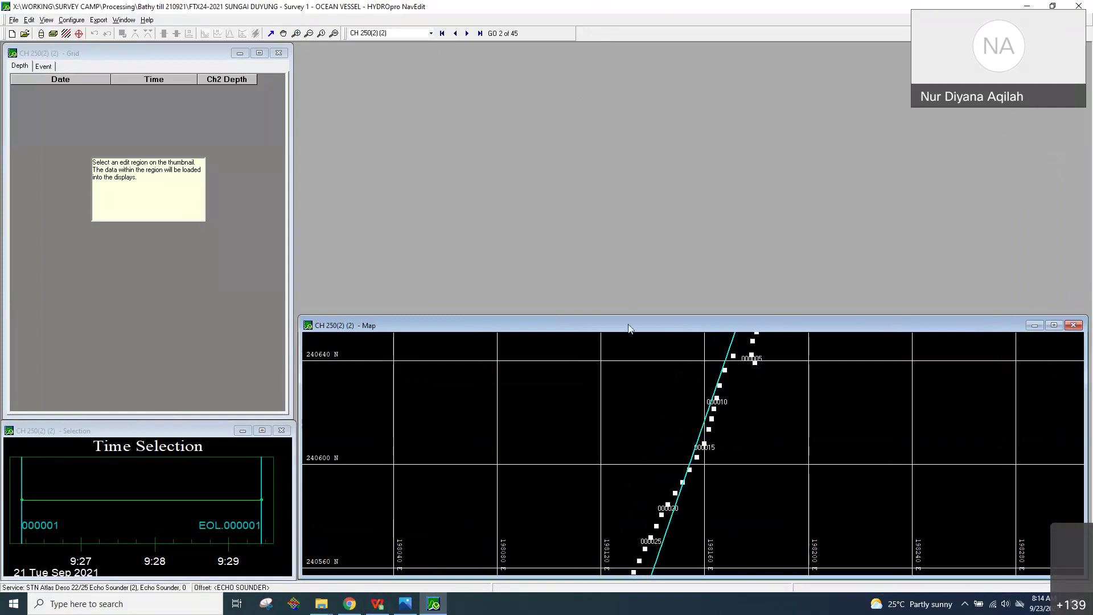
# Select the whole time range of CH 250(2) (2) and load its depth records without applying the selection threshold.
pyautogui.click(10, 491)
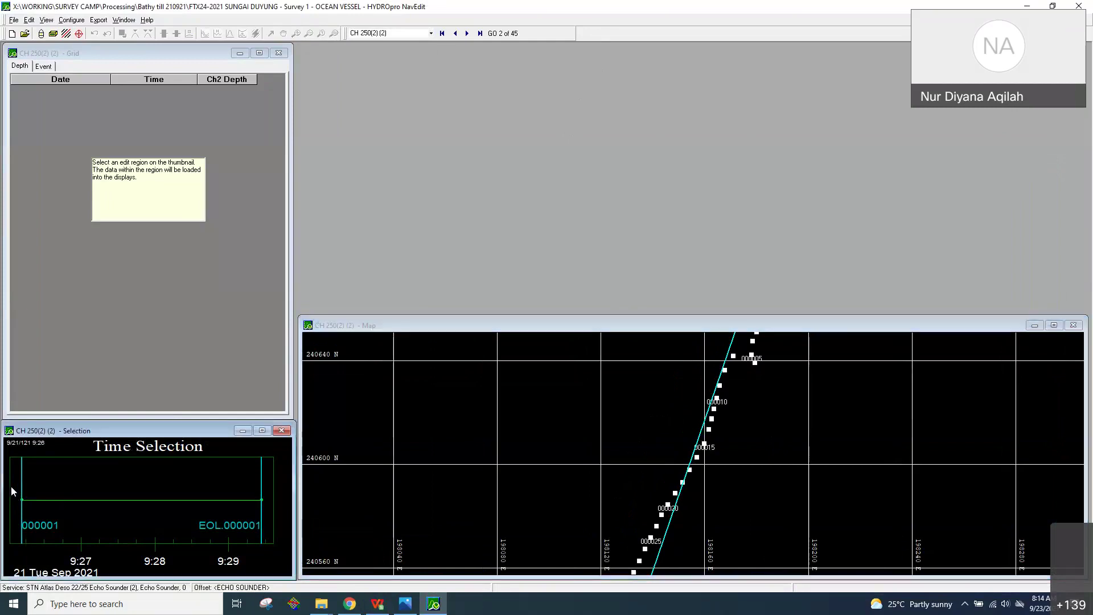
pyautogui.moveTo(12, 491); pyautogui.dragTo(292, 486)
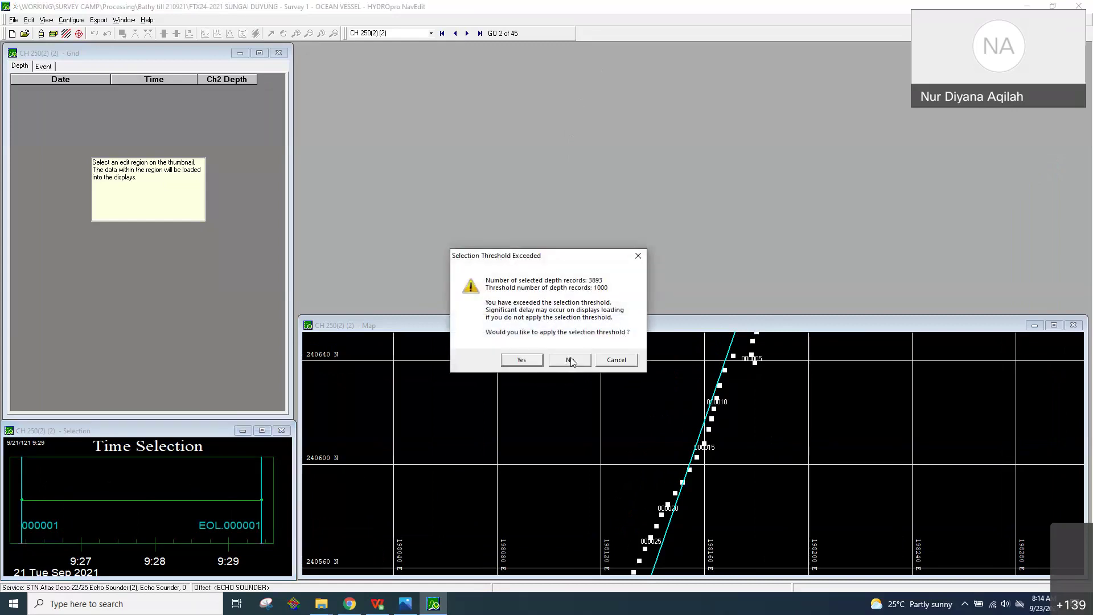
pyautogui.click(571, 360)
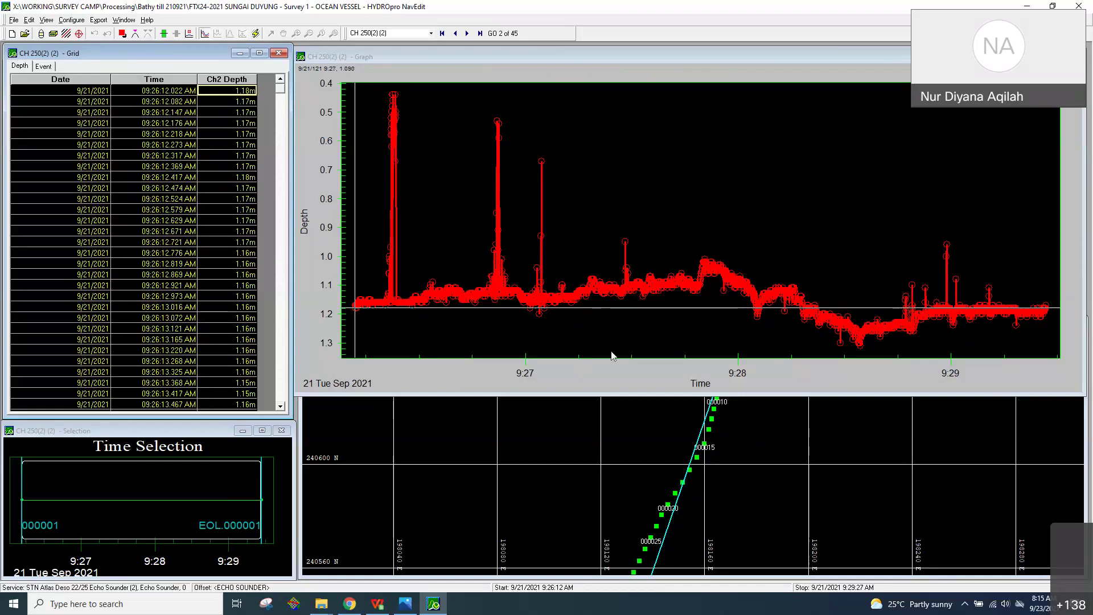
# Examine the start of the depth graph closely and step between the soundings around 09:26:14.317.
pyautogui.moveTo(345, 264); pyautogui.dragTo(443, 333)
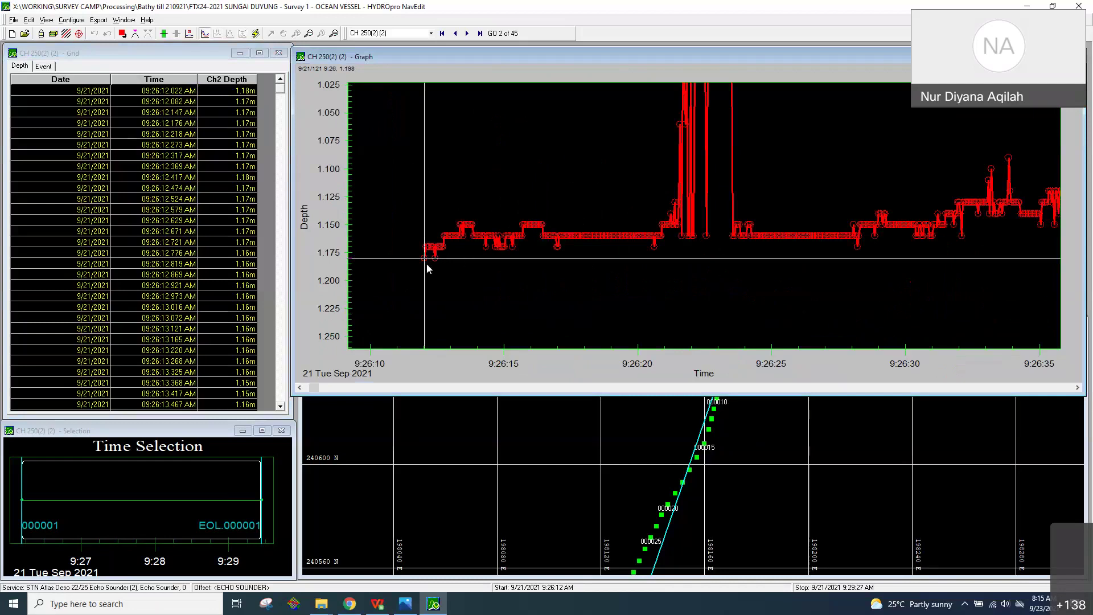
pyautogui.click(335, 34)
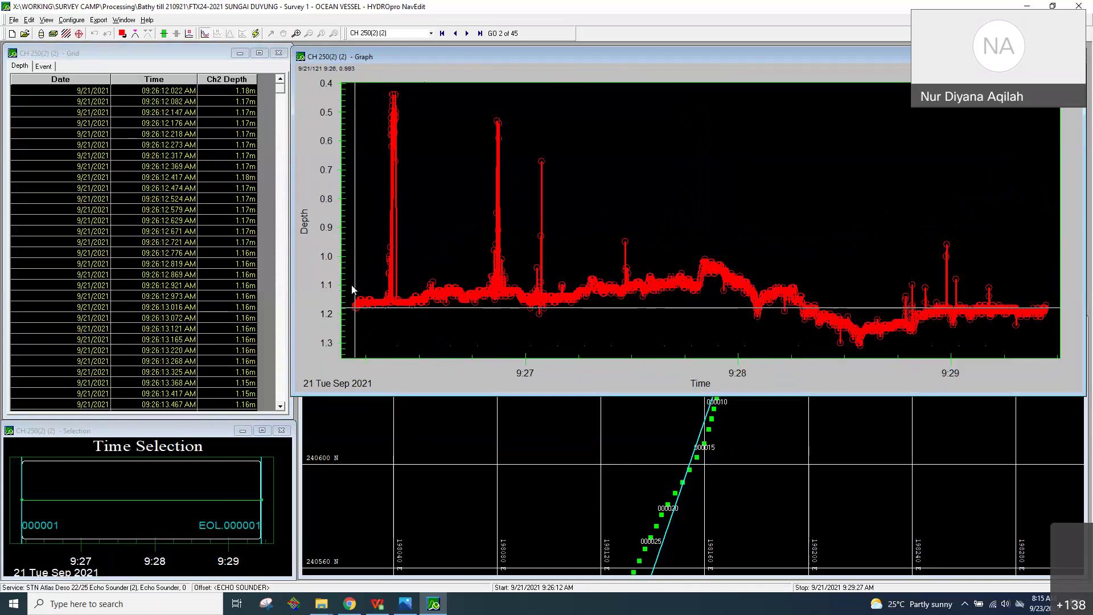
pyautogui.moveTo(352, 296); pyautogui.dragTo(378, 312)
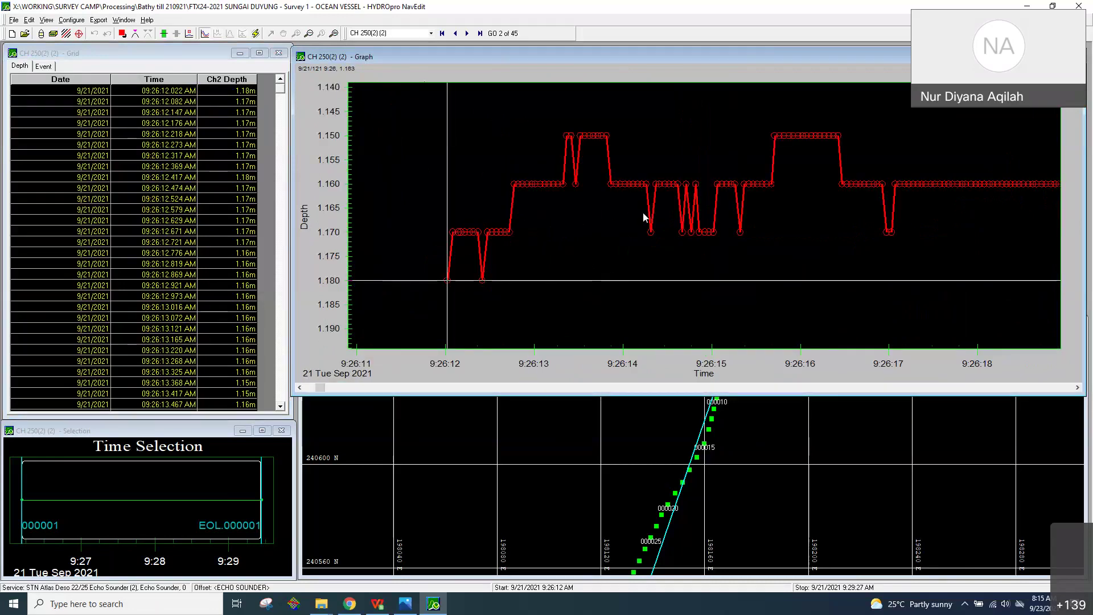
pyautogui.click(651, 238)
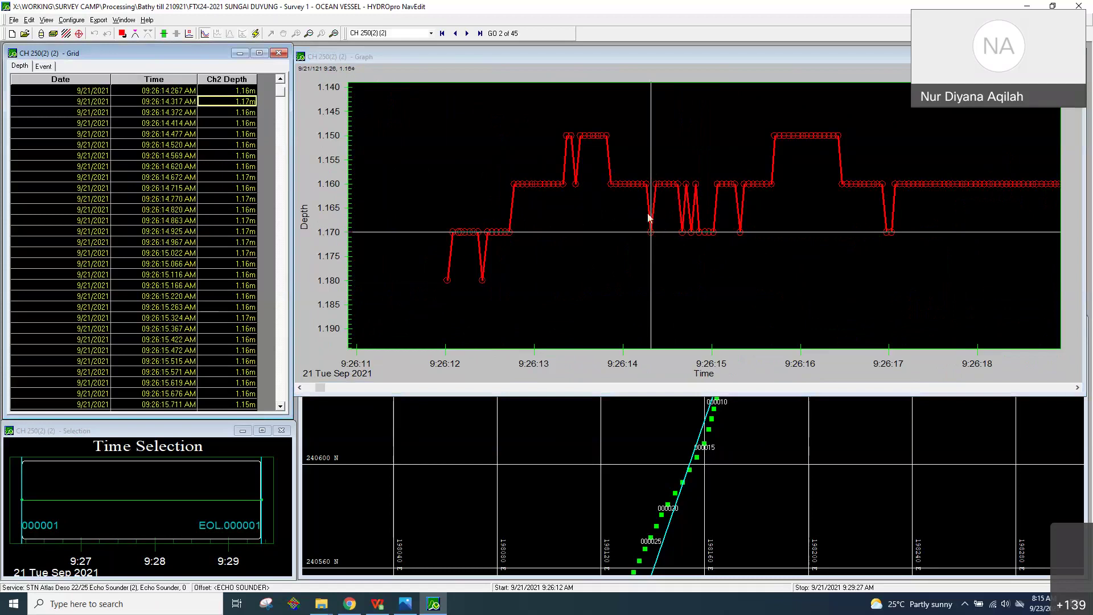
pyautogui.press('Left')
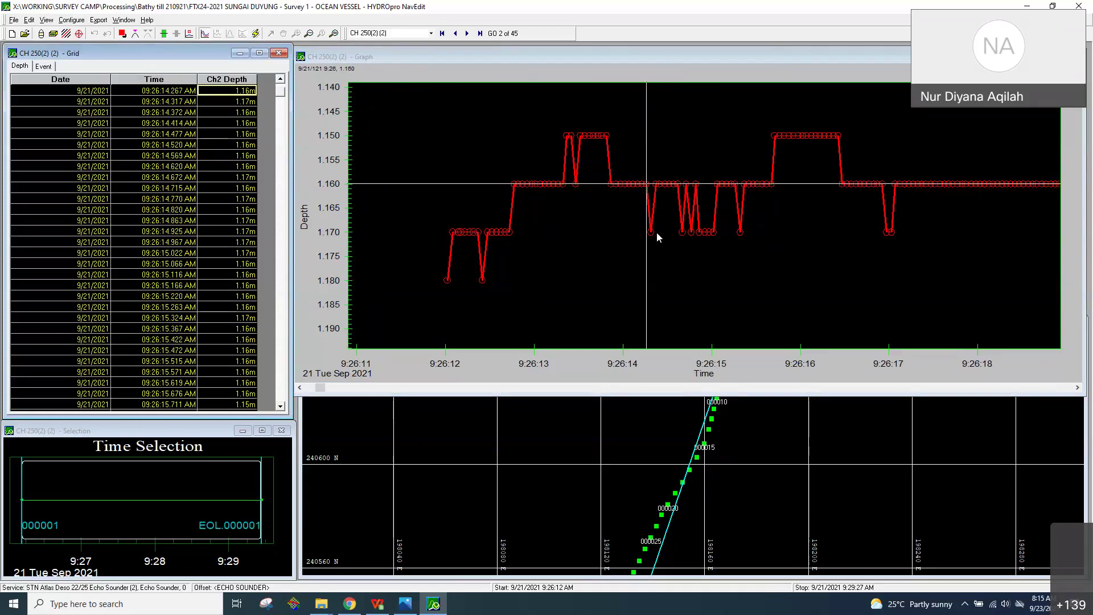
pyautogui.click(658, 231)
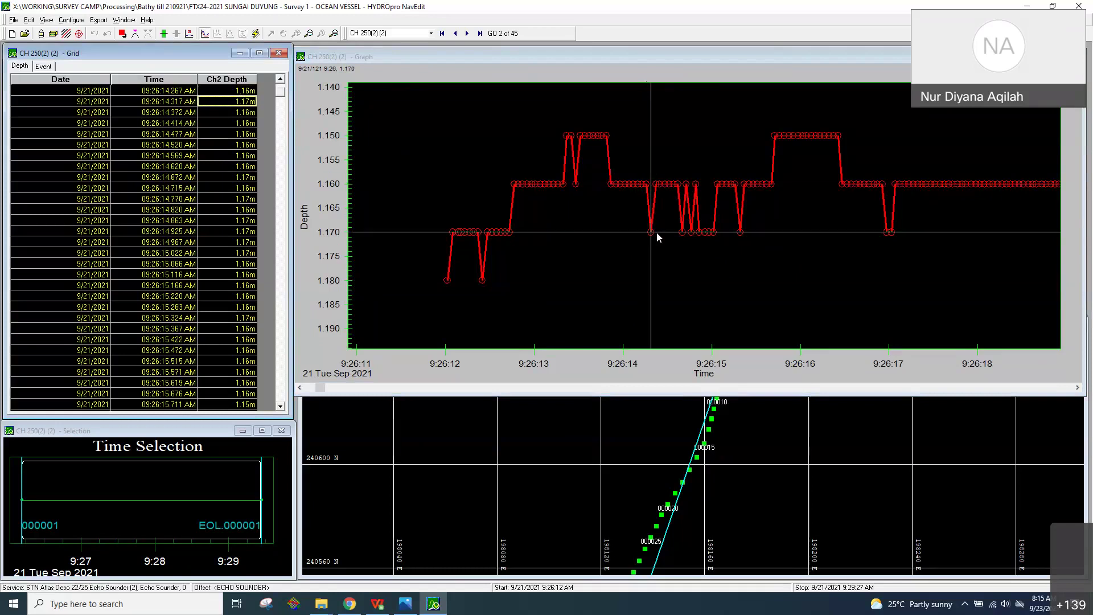
pyautogui.press('Left')
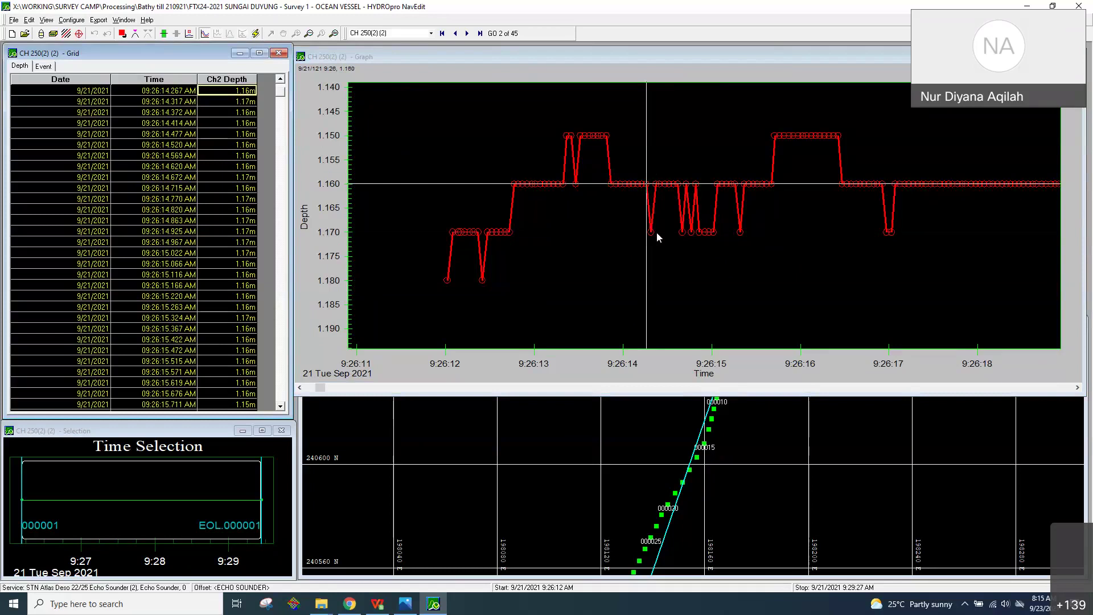
pyautogui.press('Right')
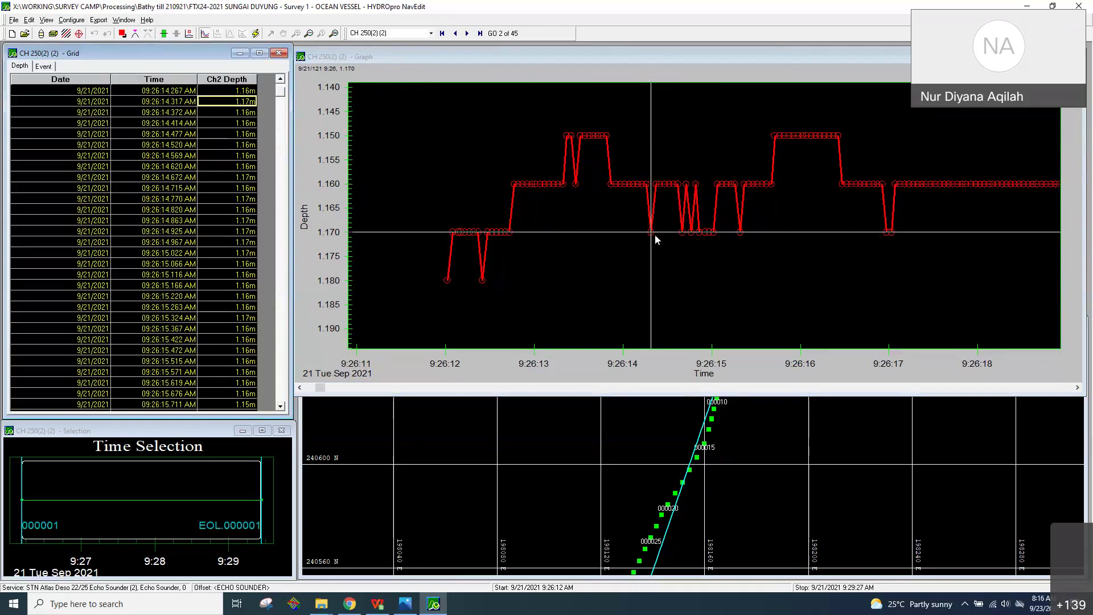
# Frame the depth graph around the first spike and pick the sounding at 09:26:21.433 just before it.
pyautogui.click(333, 58)
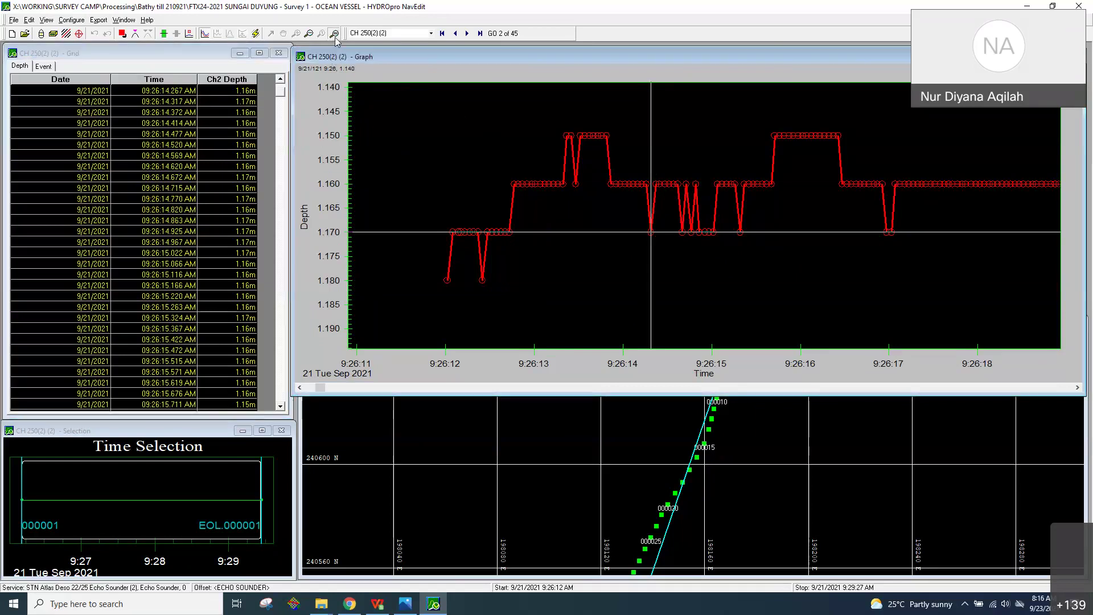
pyautogui.click(334, 34)
pyautogui.moveTo(356, 260); pyautogui.dragTo(455, 346)
pyautogui.moveTo(511, 152); pyautogui.dragTo(635, 265)
pyautogui.click(334, 34)
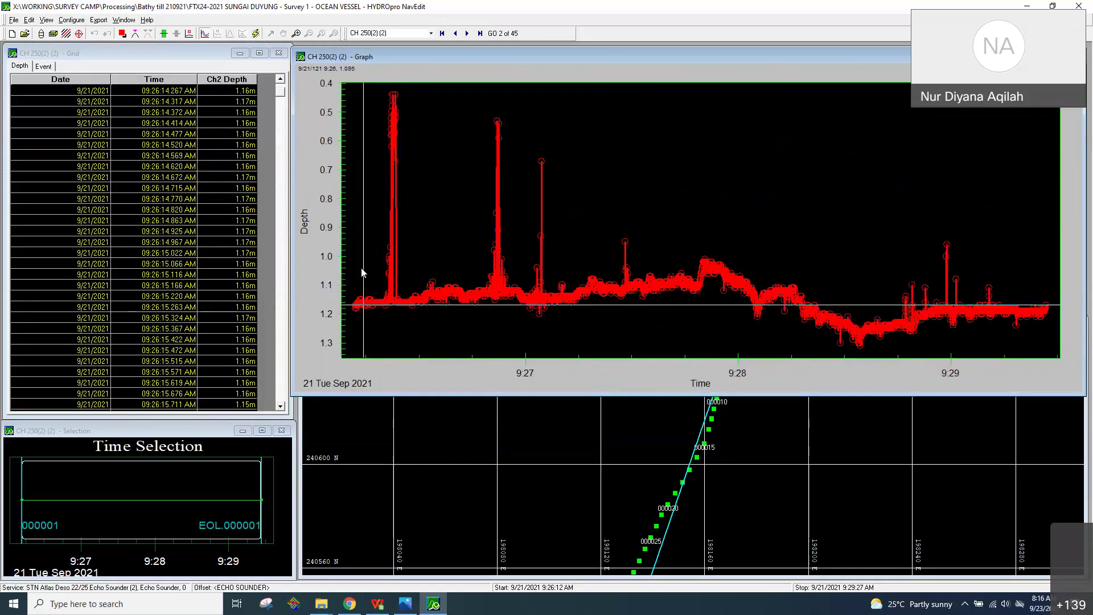
pyautogui.moveTo(348, 251); pyautogui.dragTo(517, 350)
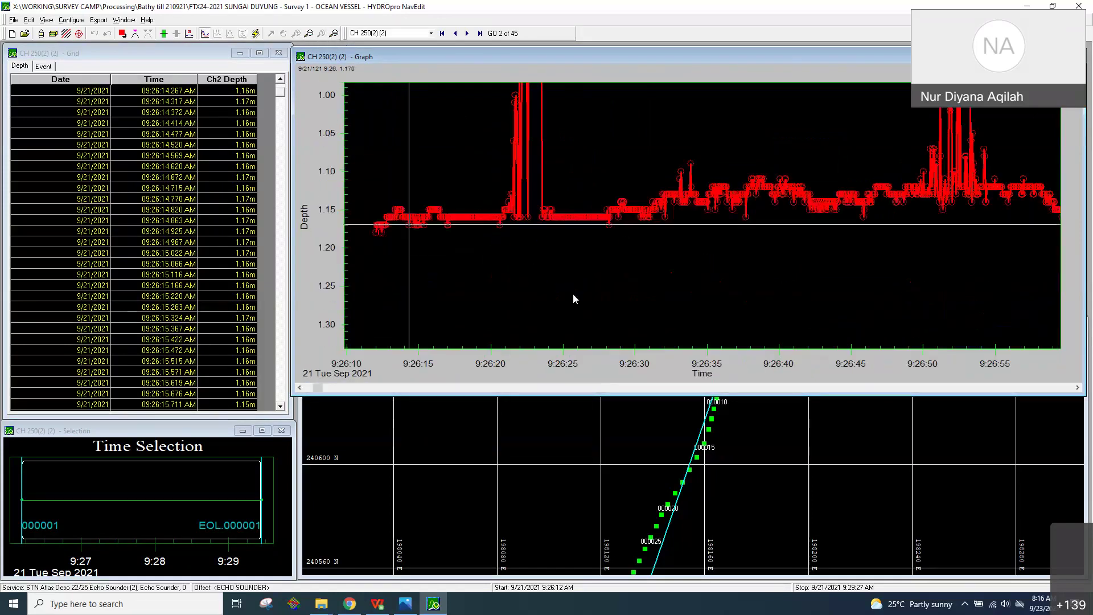
pyautogui.moveTo(360, 113); pyautogui.dragTo(733, 316)
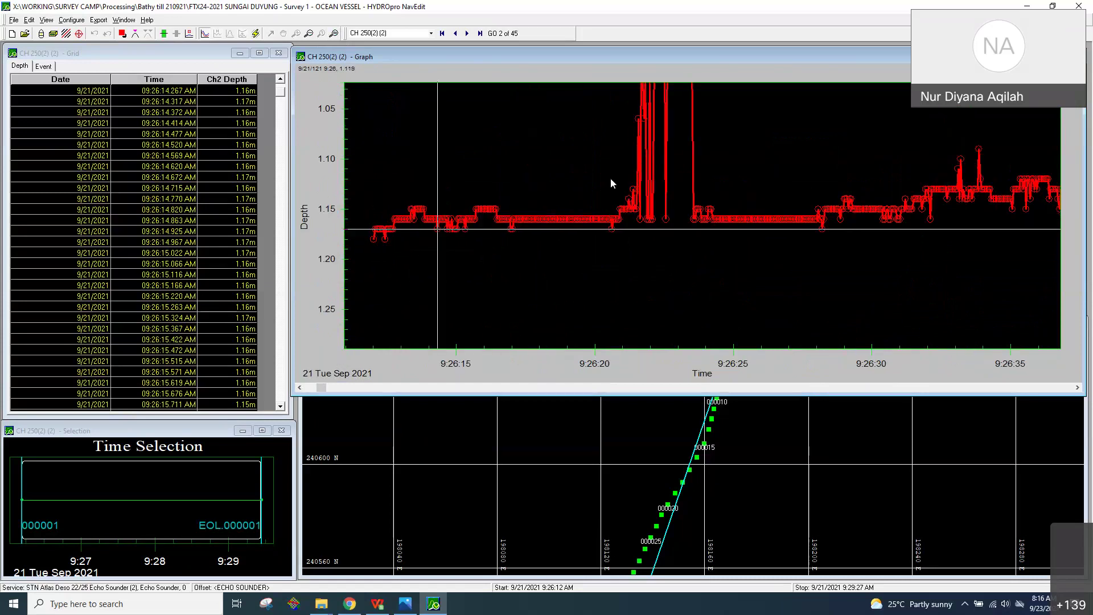
pyautogui.click(635, 215)
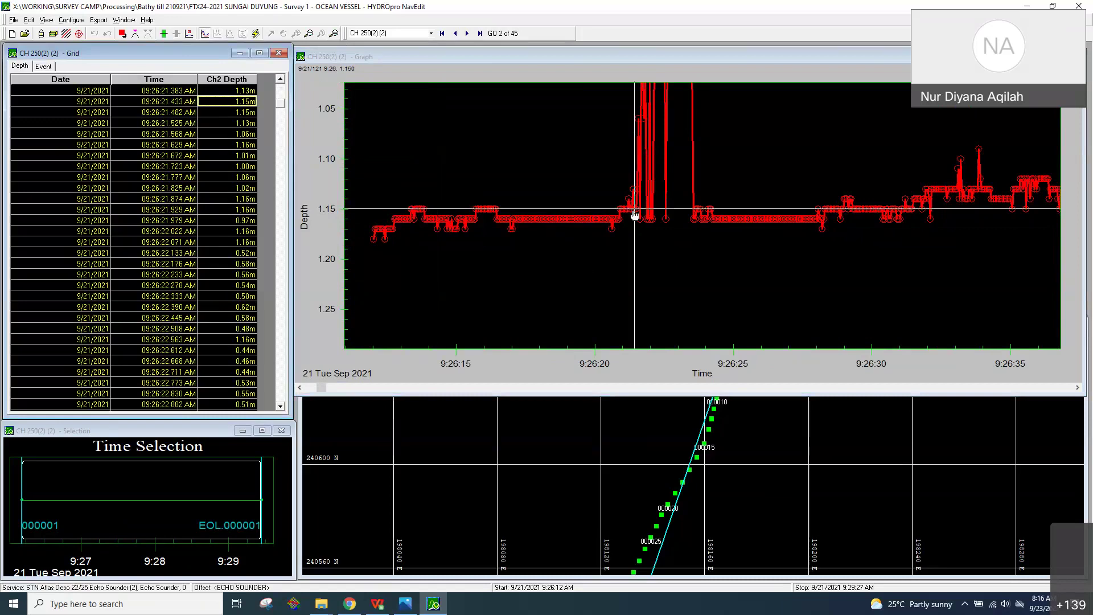
# Try to select all depth records from 09:26:21.433 to the end of the line.
pyautogui.hotkey('ctrl', 'a')
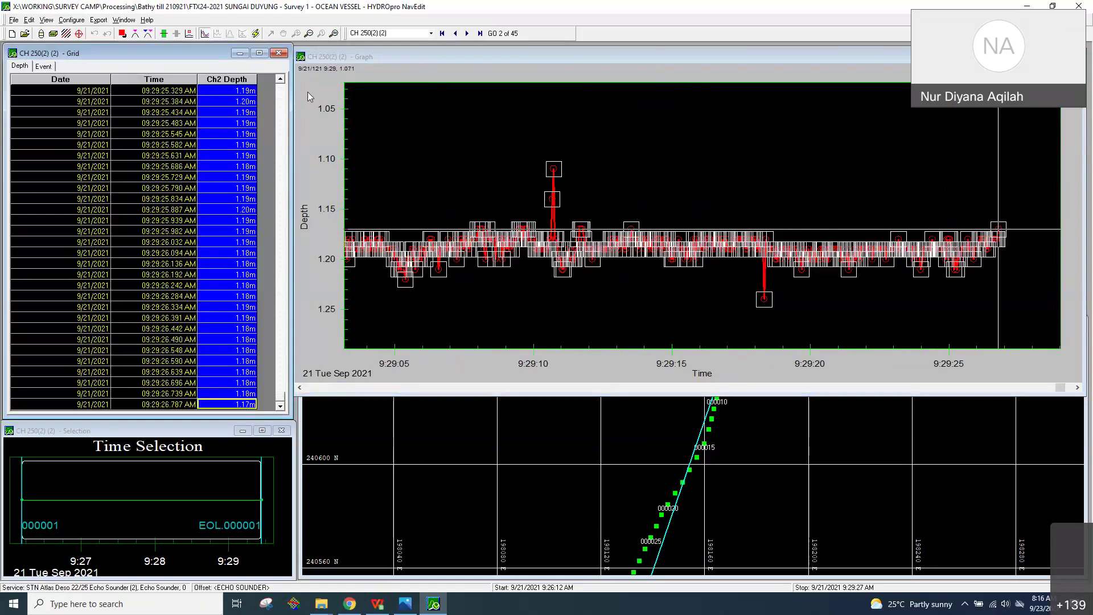
pyautogui.click(512, 209)
pyautogui.press('Home')
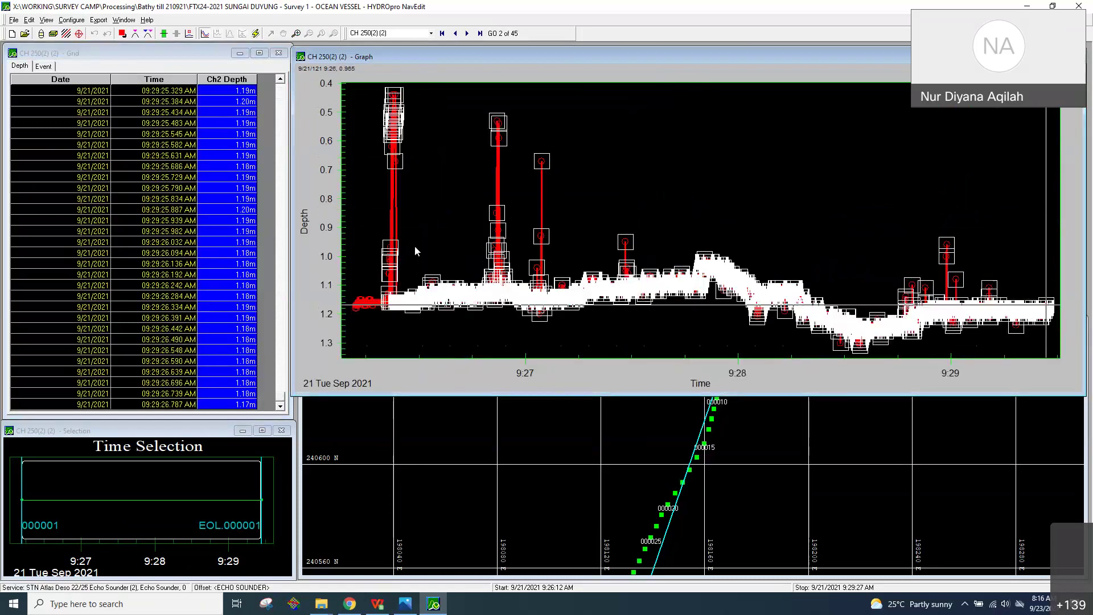
# Try selecting a short run of depth records at the start of the first spike, from 09:26:21.482 to 09:26:21.629.
pyautogui.click(361, 286)
pyautogui.moveTo(352, 261); pyautogui.dragTo(524, 357)
pyautogui.moveTo(361, 117); pyautogui.dragTo(643, 282)
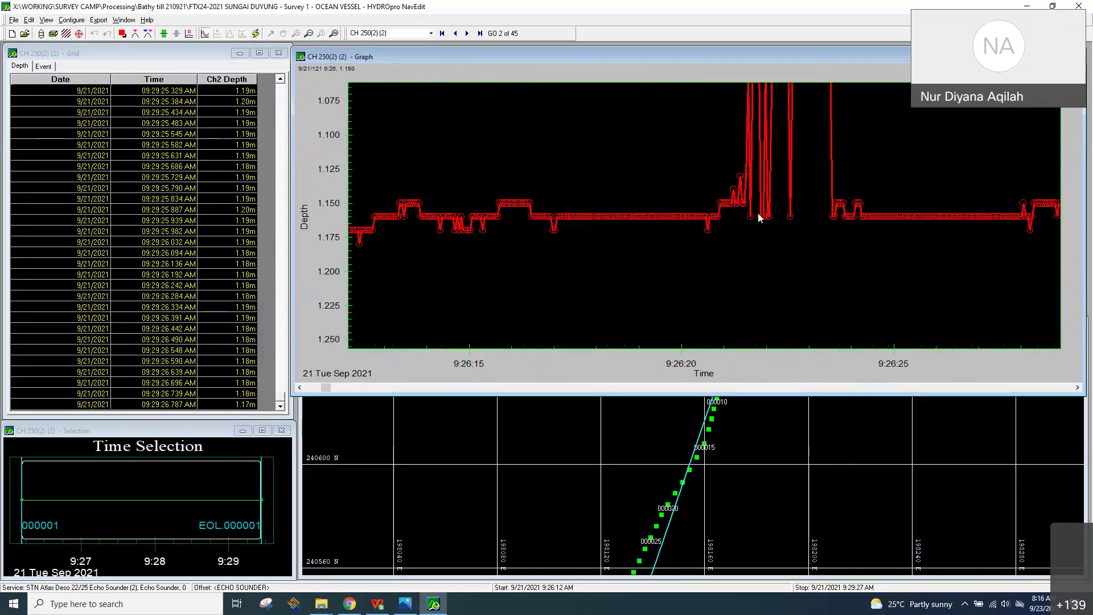
pyautogui.click(742, 200)
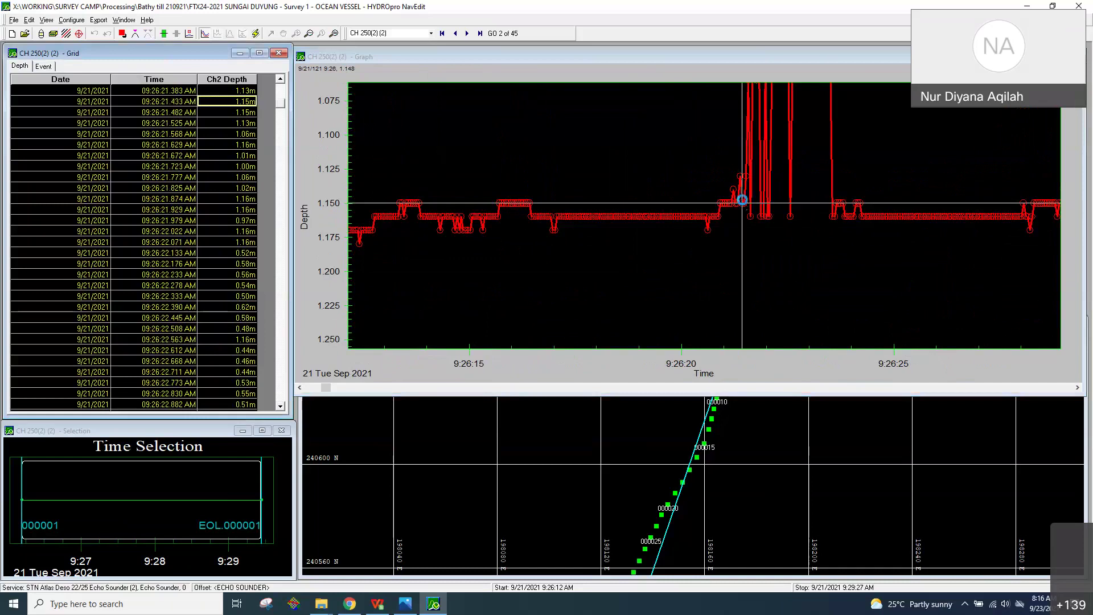
pyautogui.hotkey('shift', 'Down')
pyautogui.hotkey('shift', 'Down')
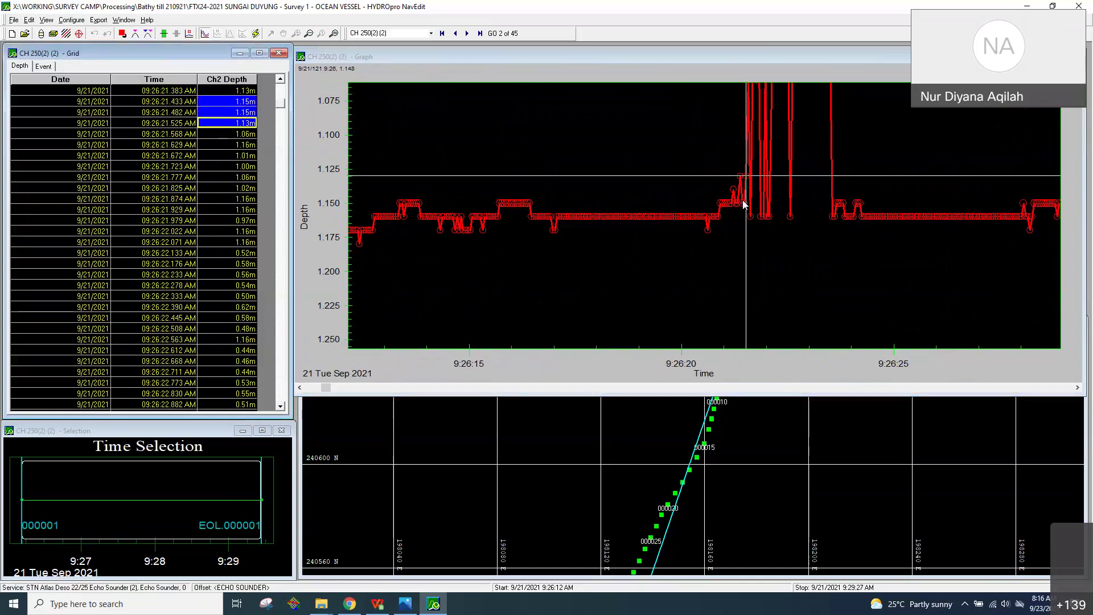
pyautogui.click(743, 204)
pyautogui.press('Down')
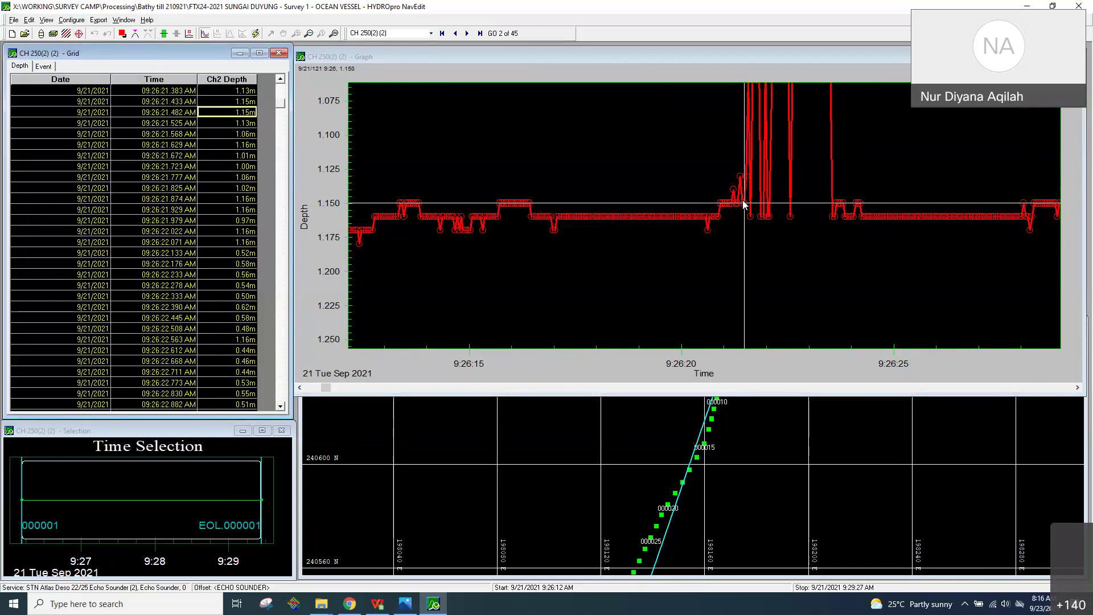
pyautogui.hotkey('shift', 'Down')
pyautogui.hotkey('shift', 'Down')
pyautogui.hotkey('shift', 'Down')
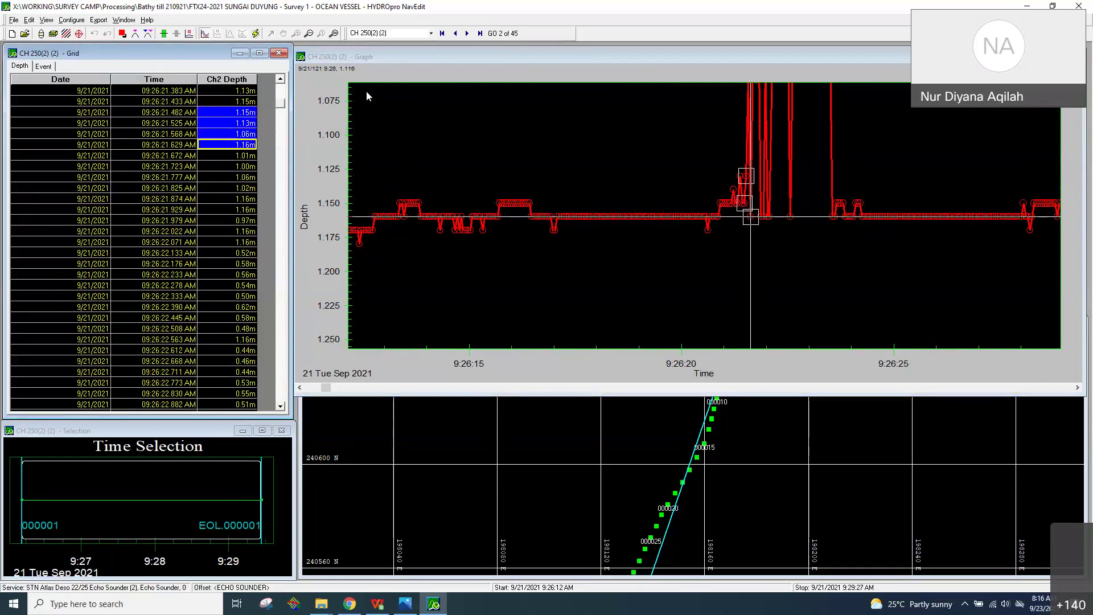
# Try interpolating the single sounding at 09:26:21.568 at the start of the first spike, and undo that change.
pyautogui.click(348, 63)
pyautogui.click(334, 33)
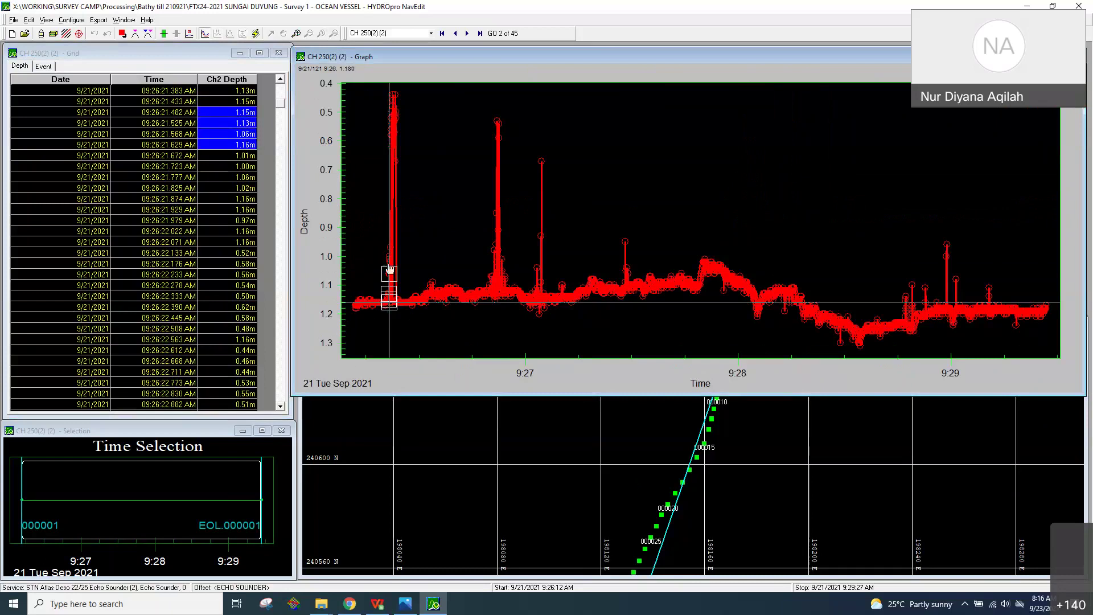
pyautogui.moveTo(347, 168); pyautogui.dragTo(614, 356)
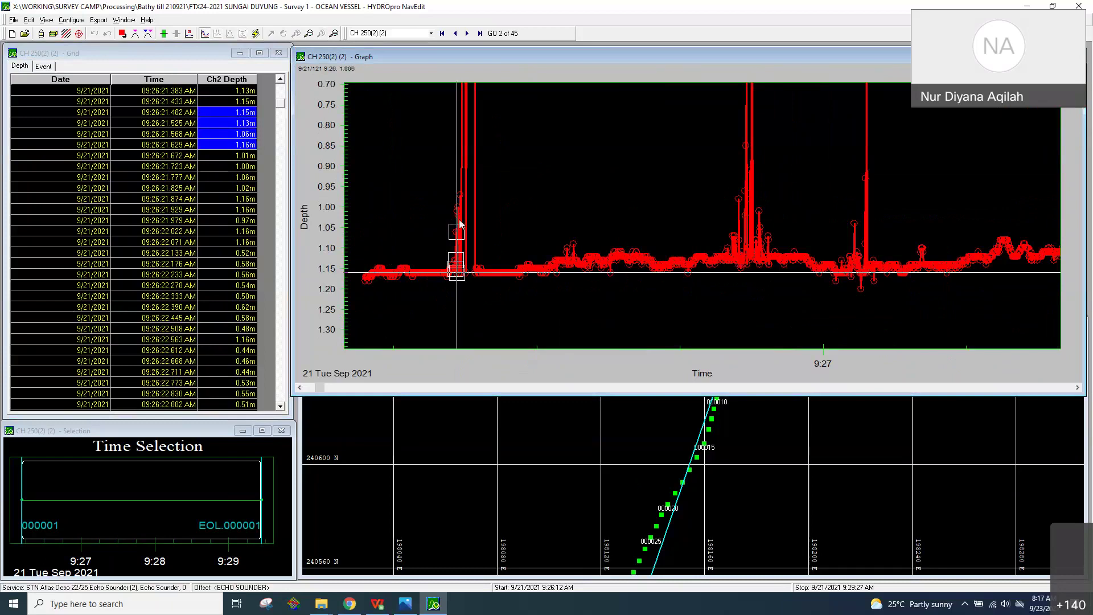
pyautogui.moveTo(361, 114); pyautogui.dragTo(726, 327)
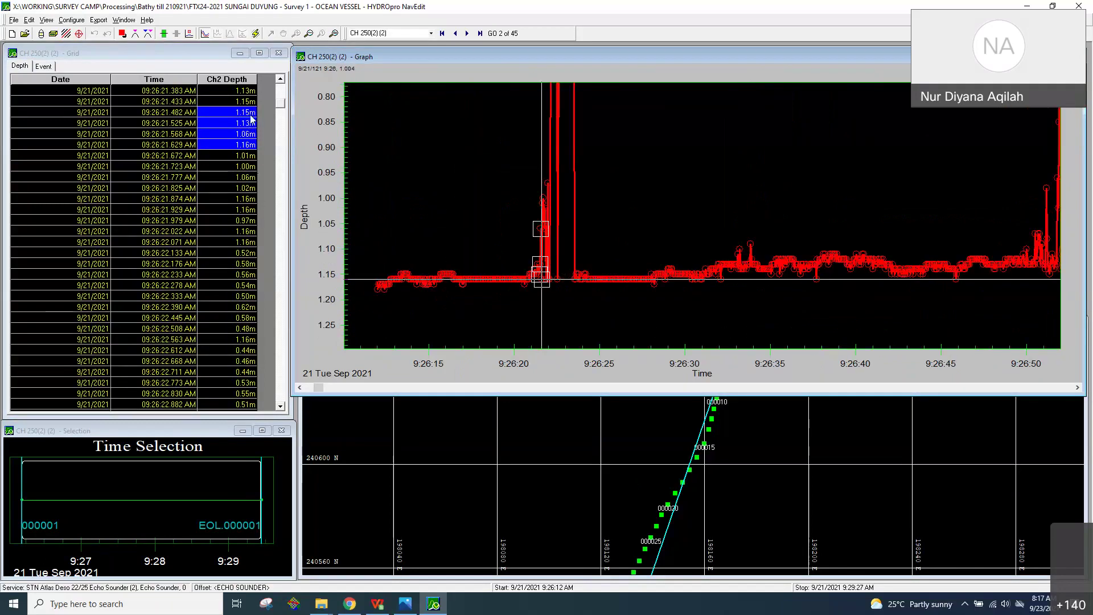
pyautogui.click(250, 136)
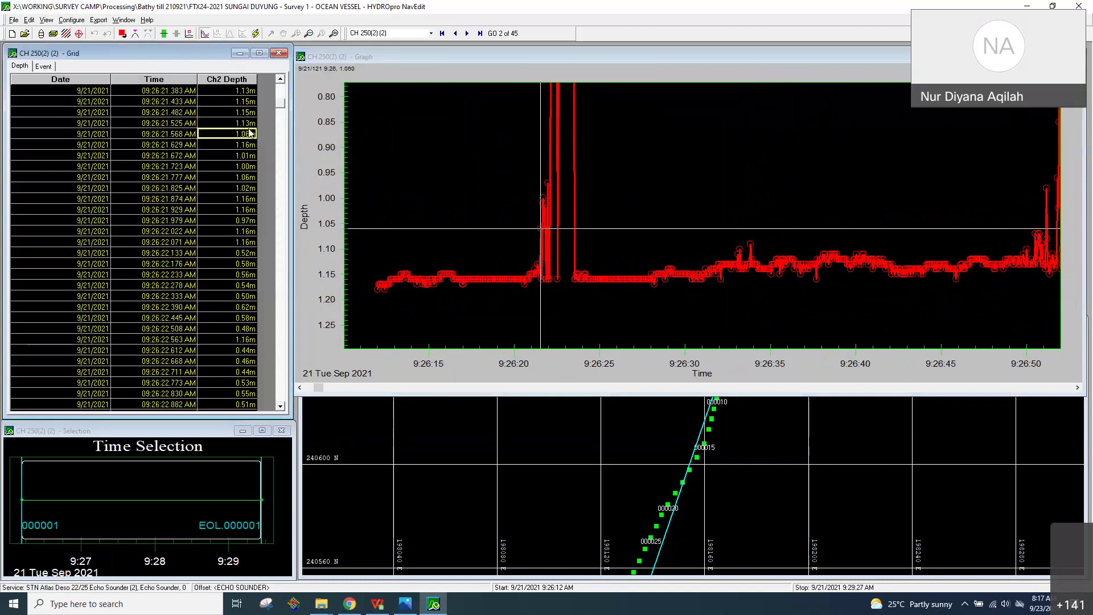
pyautogui.moveTo(353, 135); pyautogui.dragTo(839, 348)
pyautogui.click(628, 266)
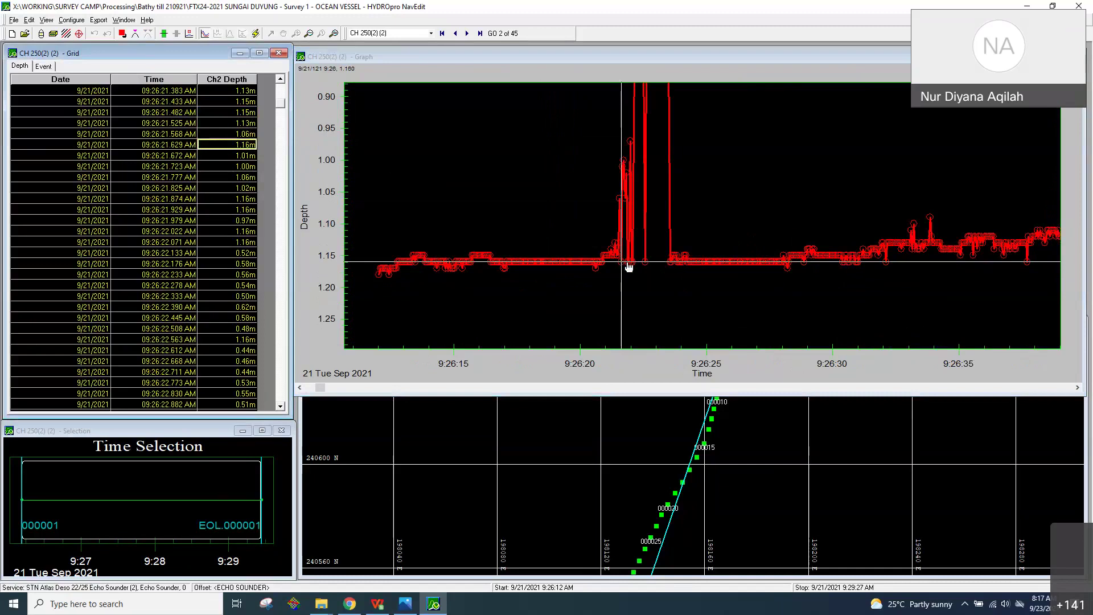
pyautogui.click(629, 266)
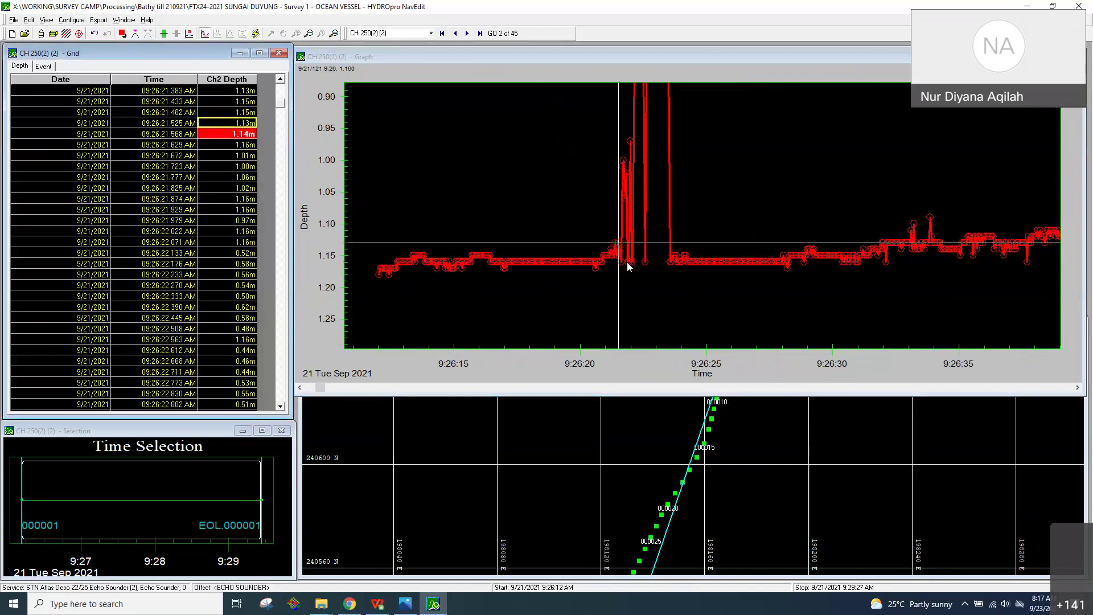
pyautogui.click(627, 263)
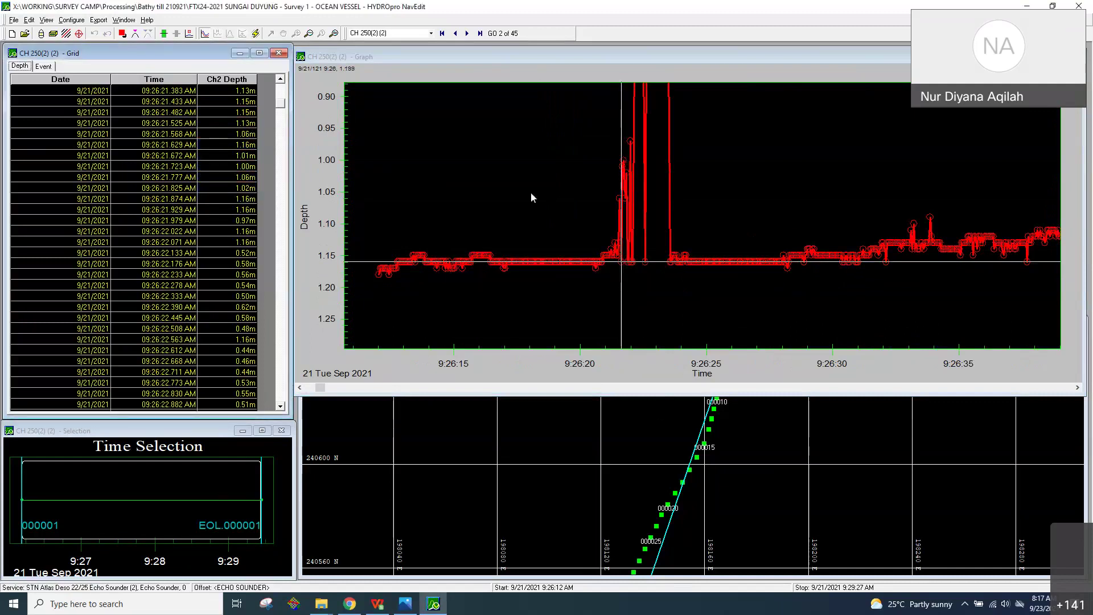
# Interpolate the spike soundings between 09:26:21.629 and 09:26:21.874 from the good depths at both ends.
pyautogui.click(443, 93)
pyautogui.rightClick(634, 268)
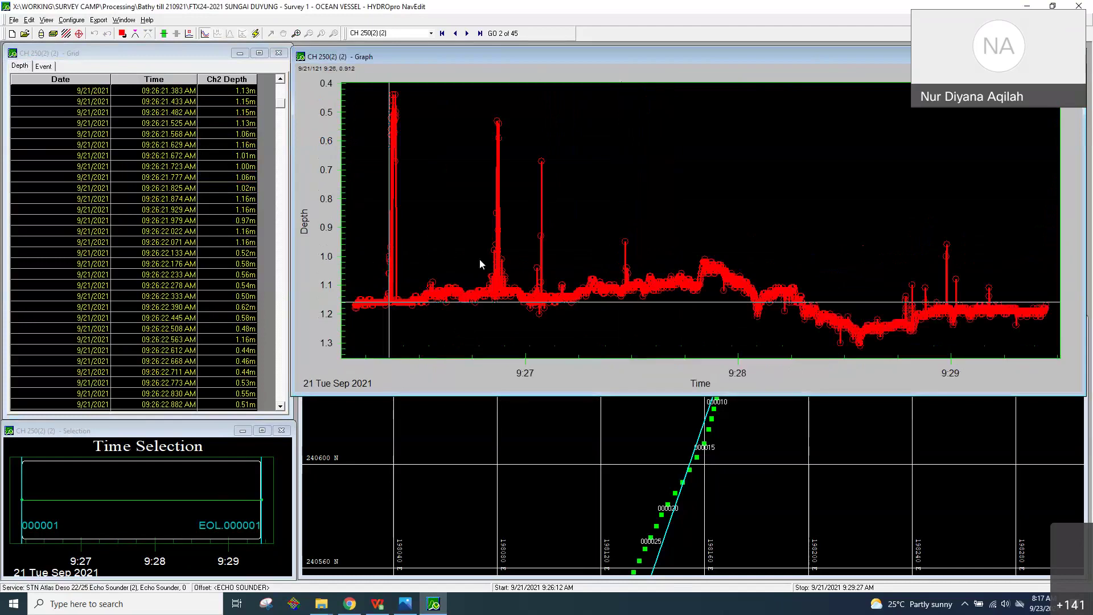
pyautogui.moveTo(354, 210); pyautogui.dragTo(513, 353)
pyautogui.moveTo(401, 143); pyautogui.dragTo(507, 245)
pyautogui.moveTo(767, 321); pyautogui.dragTo(798, 322)
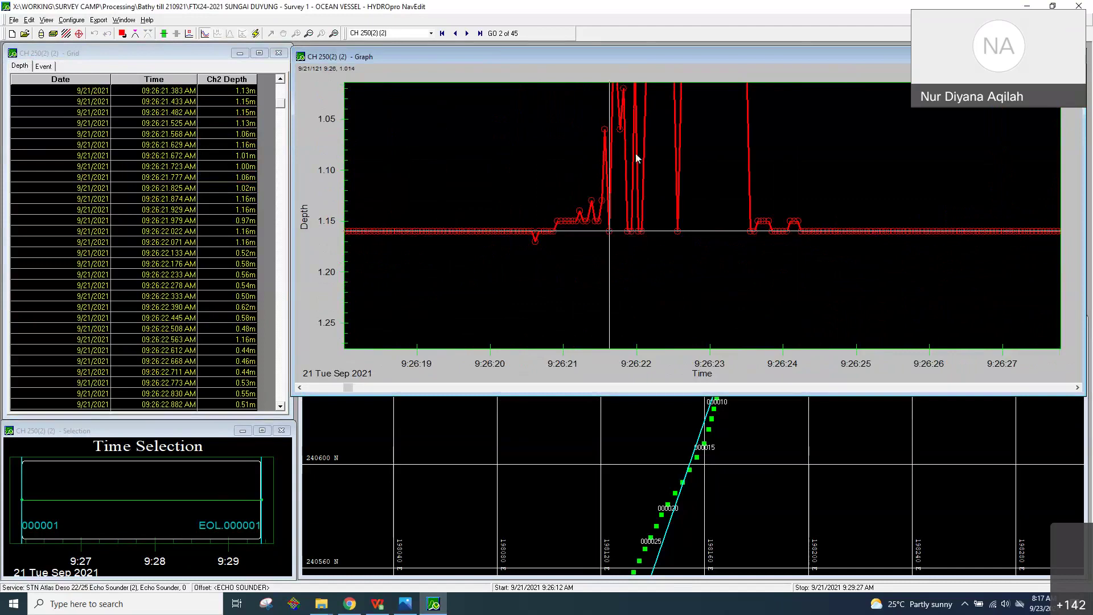
pyautogui.rightClick(368, 85)
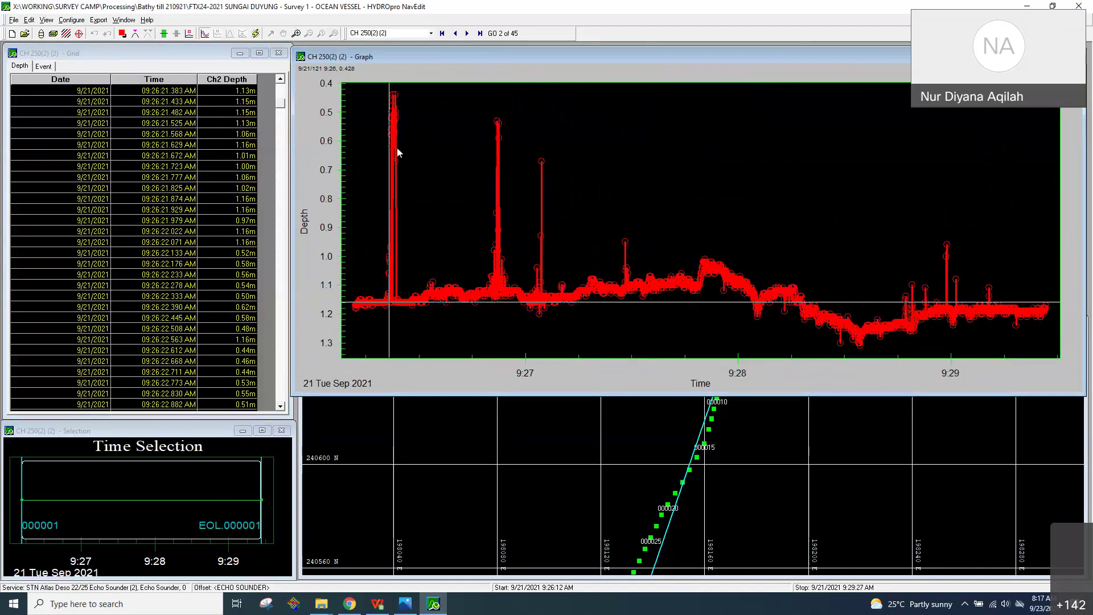
pyautogui.moveTo(367, 266); pyautogui.dragTo(429, 330)
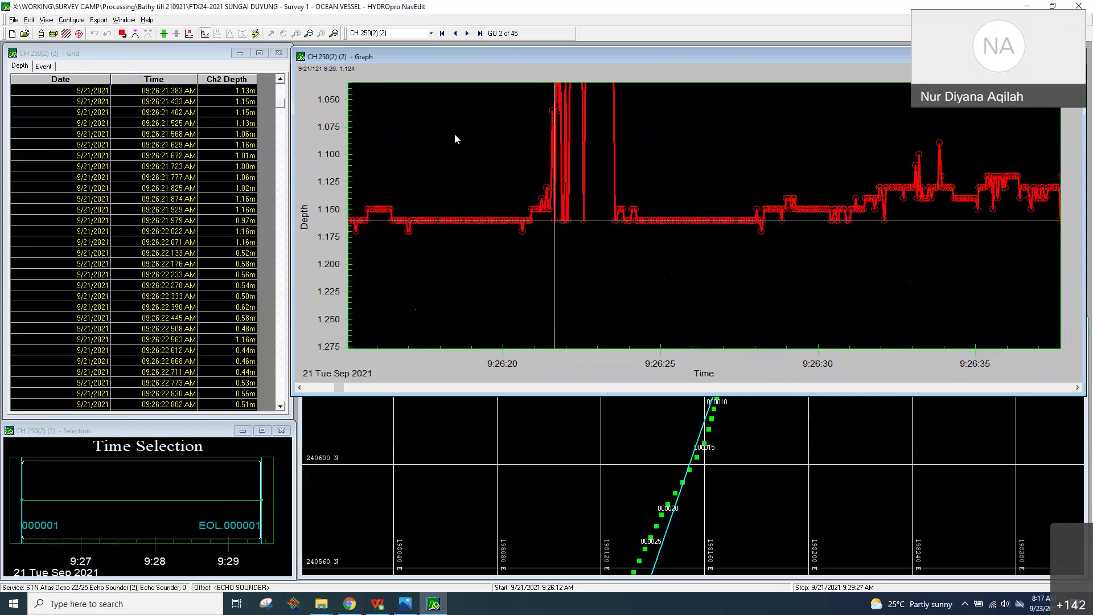
pyautogui.click(608, 215)
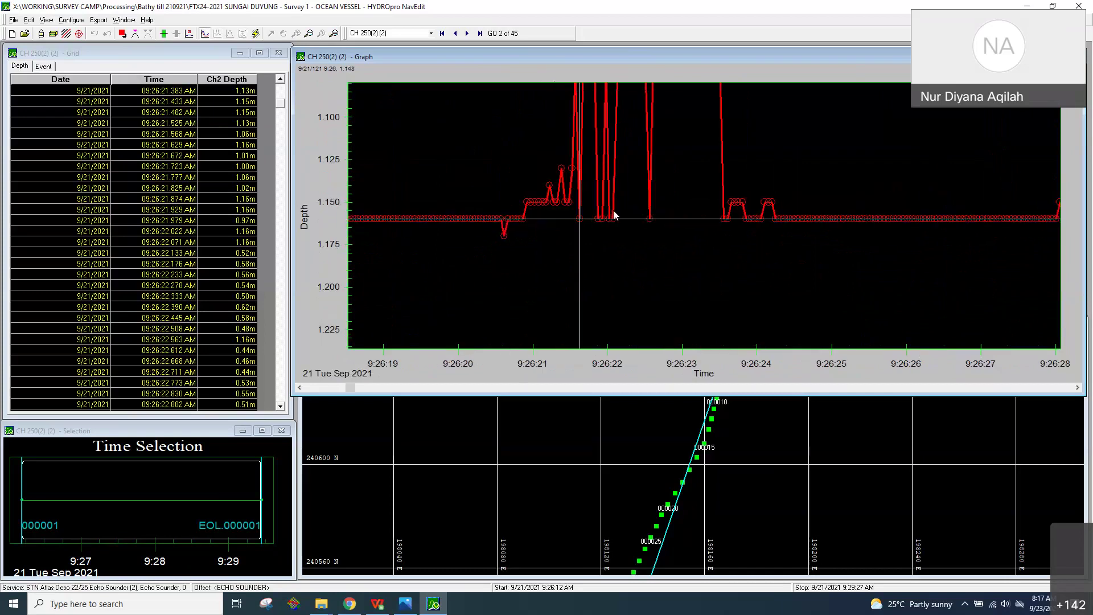
pyautogui.click(570, 208)
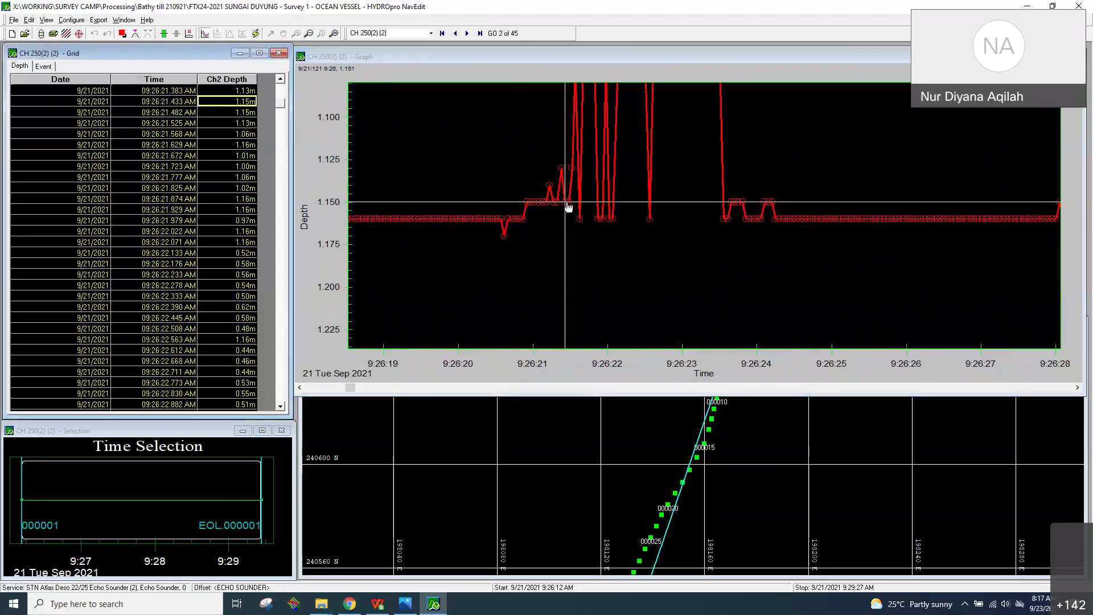
pyautogui.click(582, 221)
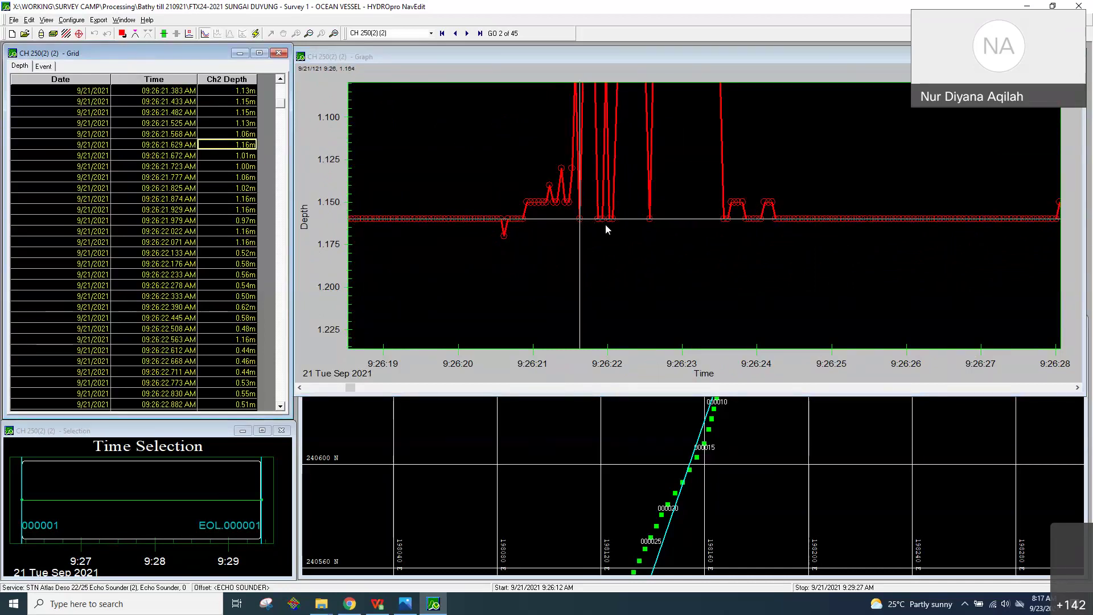
pyautogui.keyDown('shift'); pyautogui.click(598, 222); pyautogui.keyUp('shift')
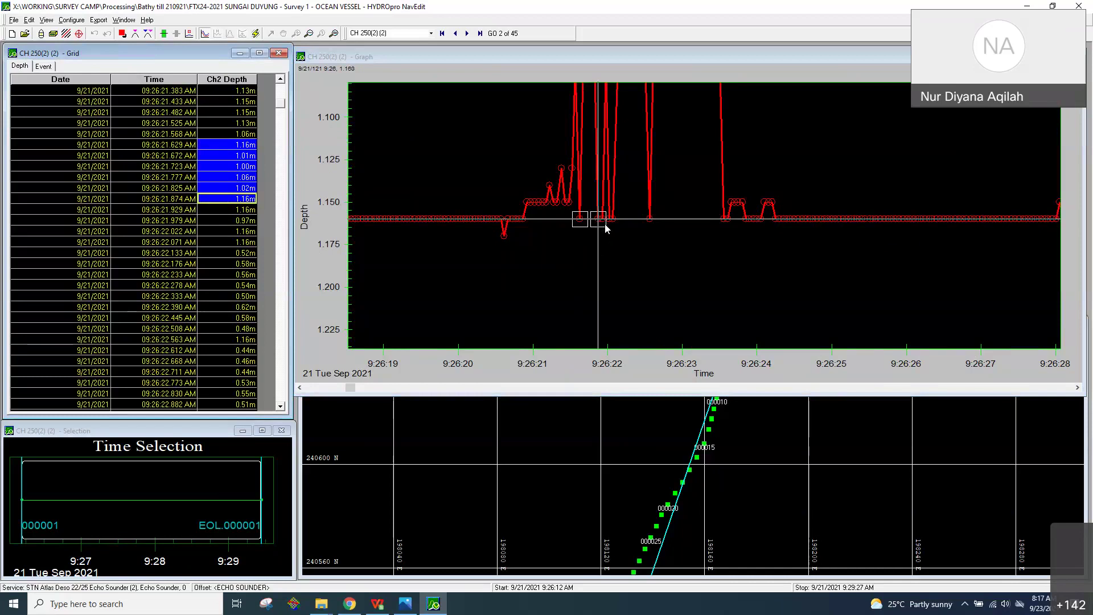
pyautogui.press('i')
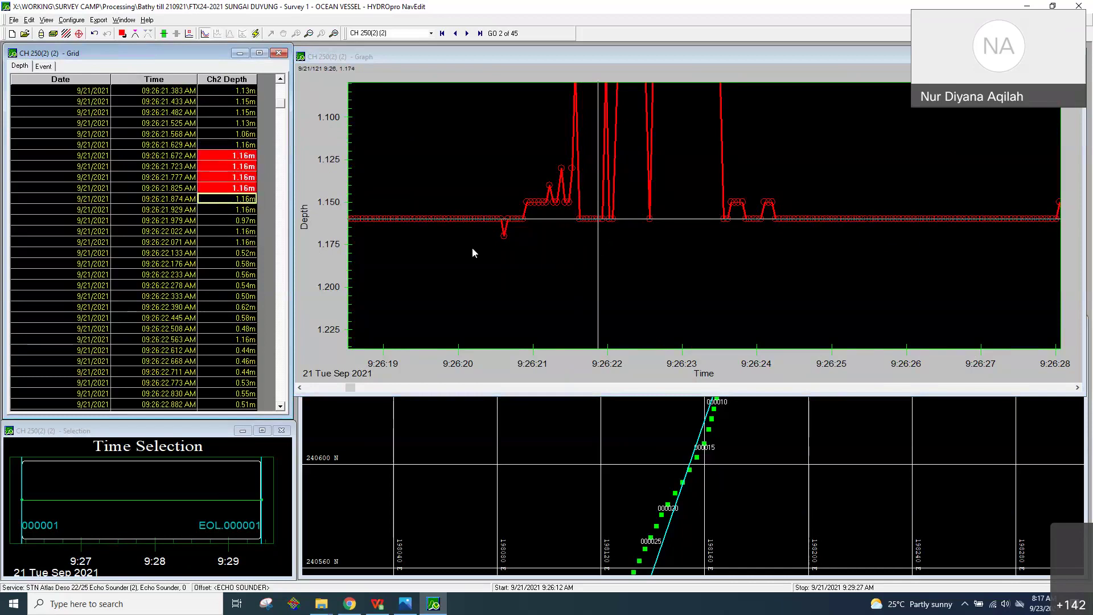
# Interpolate the first spike's soundings from 09:26:22.071 to 09:26:22.508 and the single one at 09:26:21.979.
pyautogui.click(432, 223)
pyautogui.click(431, 222)
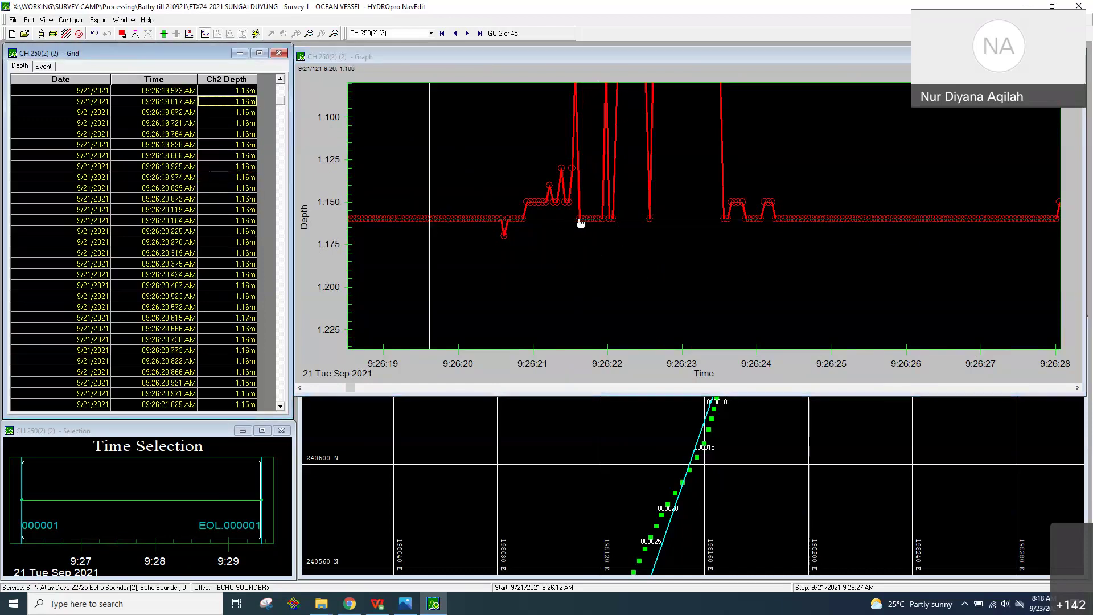
pyautogui.click(650, 223)
pyautogui.moveTo(614, 222)
pyautogui.mouseDown()
pyautogui.moveTo(625, 239)
pyautogui.moveTo(613, 226)
pyautogui.mouseUp()
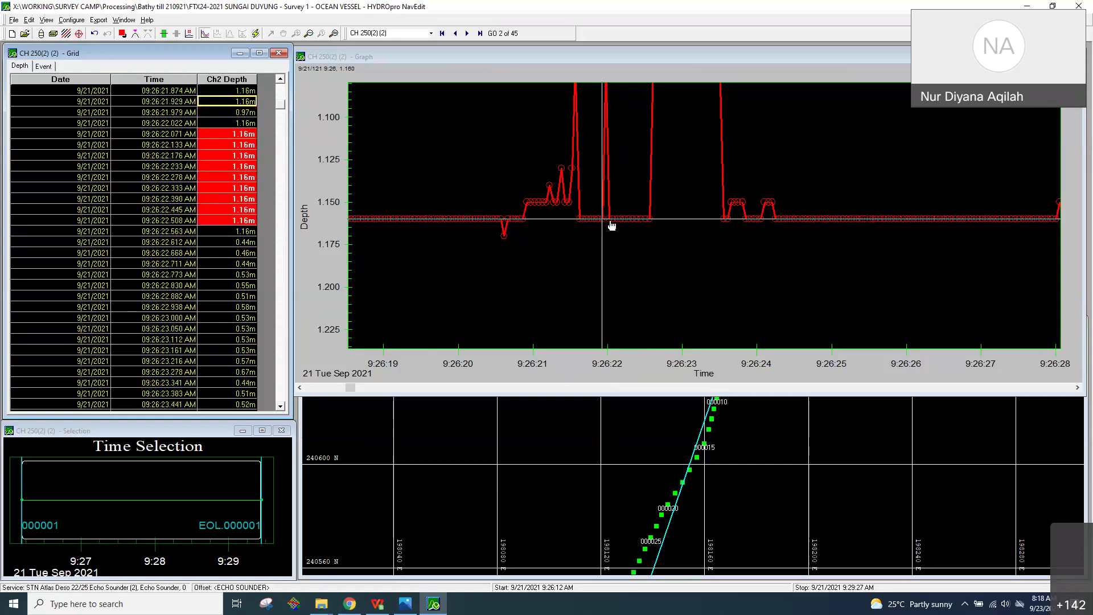
# Interpolate the isolated outlier soundings at 09:29:18.328 and 09:29:01.387 near the end of the line.
pyautogui.click(334, 33)
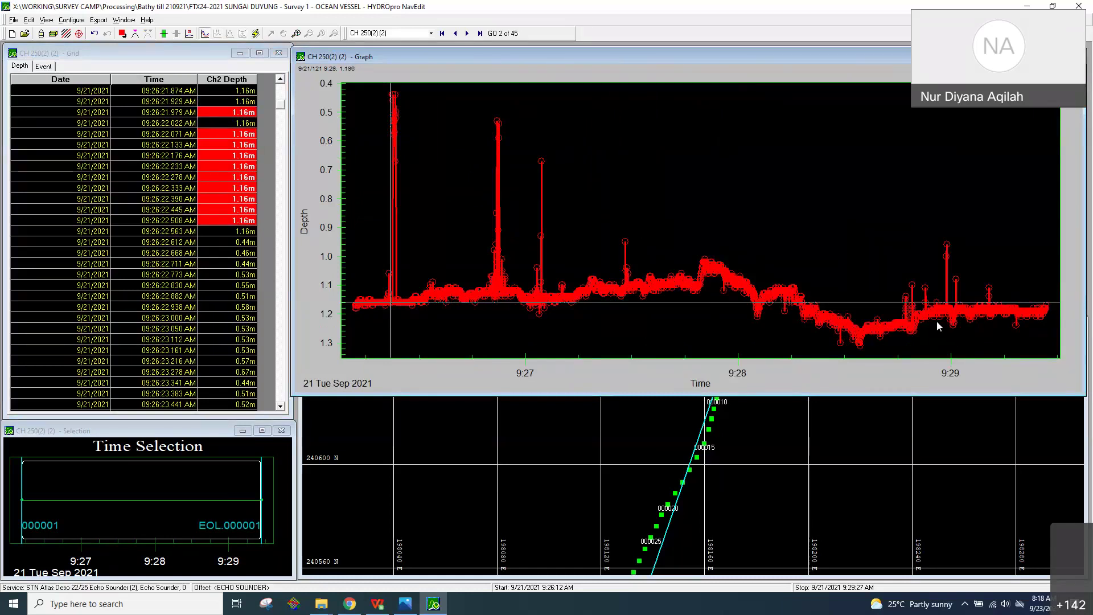
pyautogui.click(1016, 328)
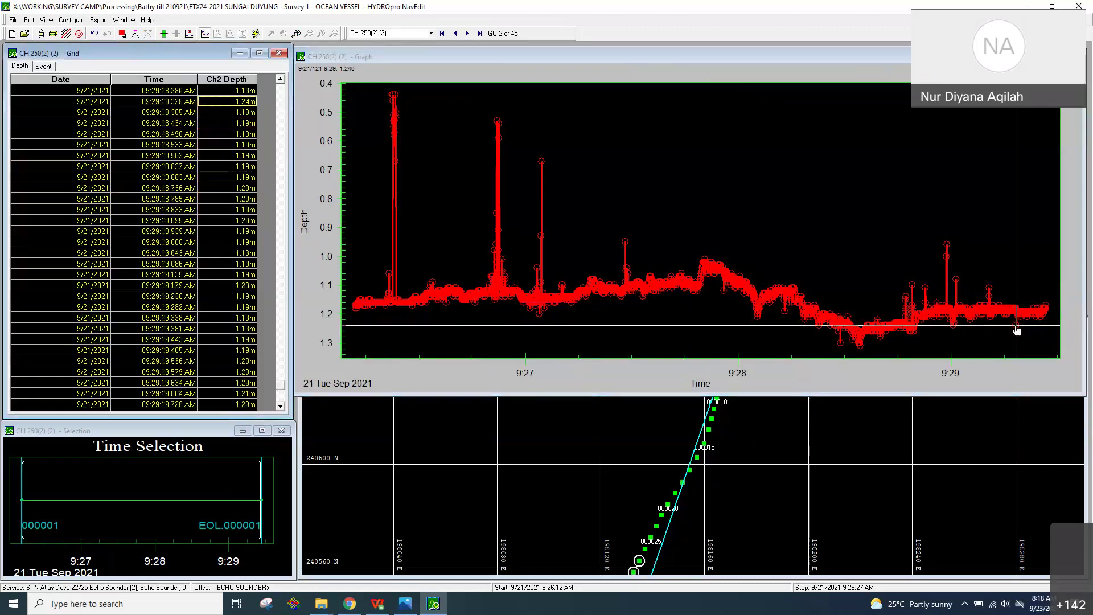
pyautogui.click(1016, 329)
pyautogui.click(1017, 329)
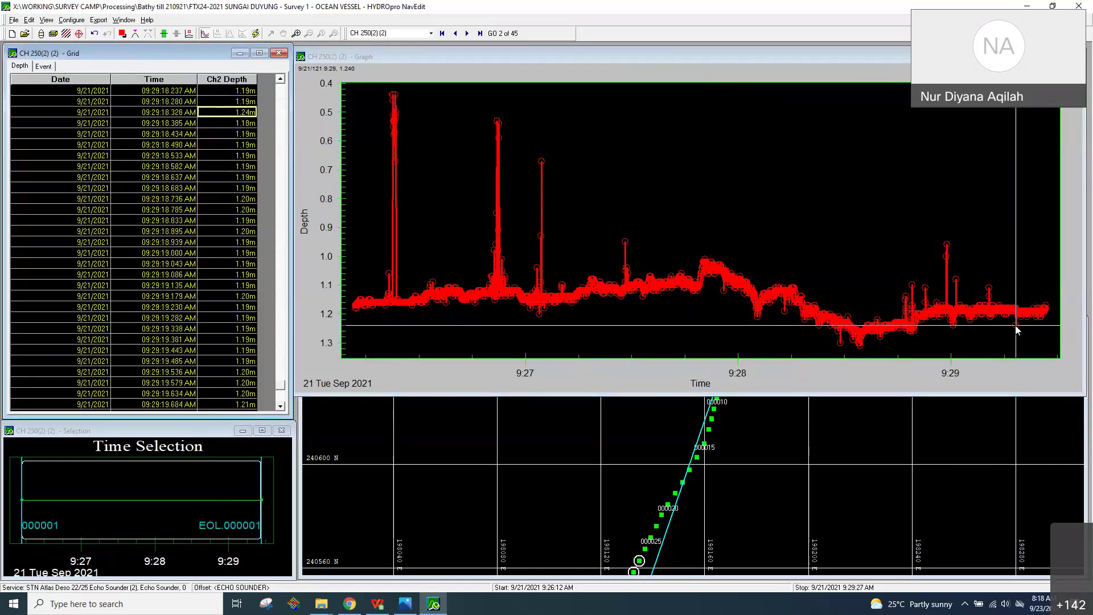
pyautogui.click(1018, 329)
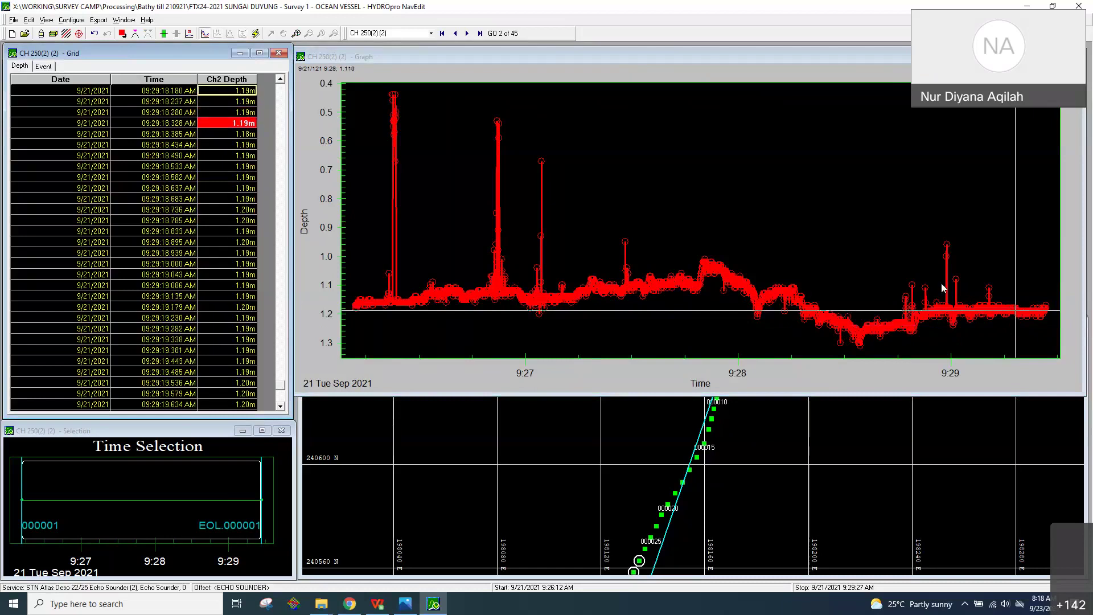
pyautogui.click(961, 283)
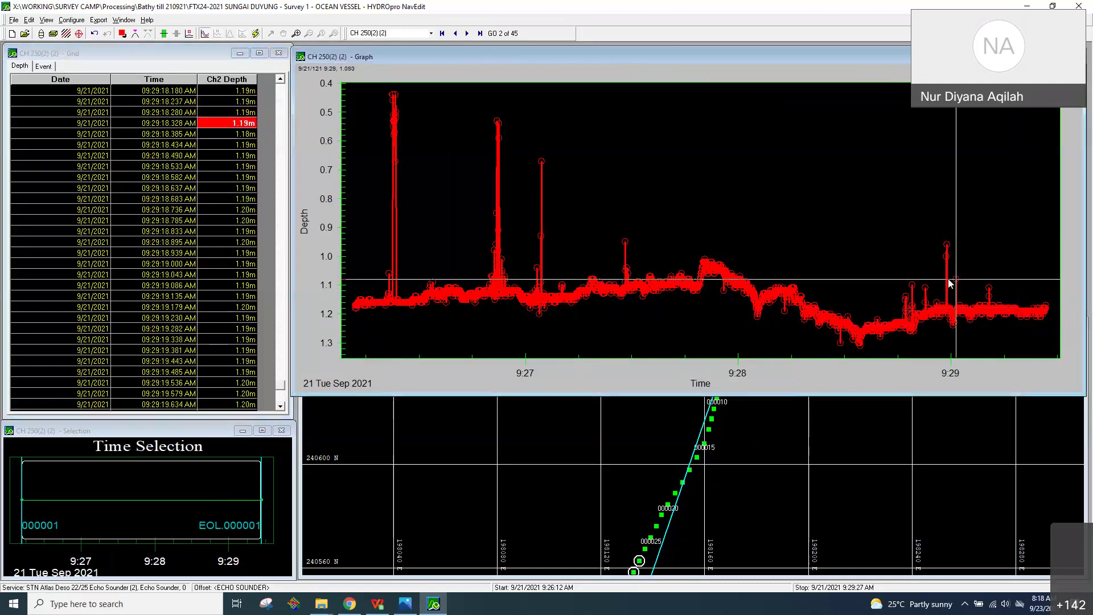
pyautogui.click(848, 298)
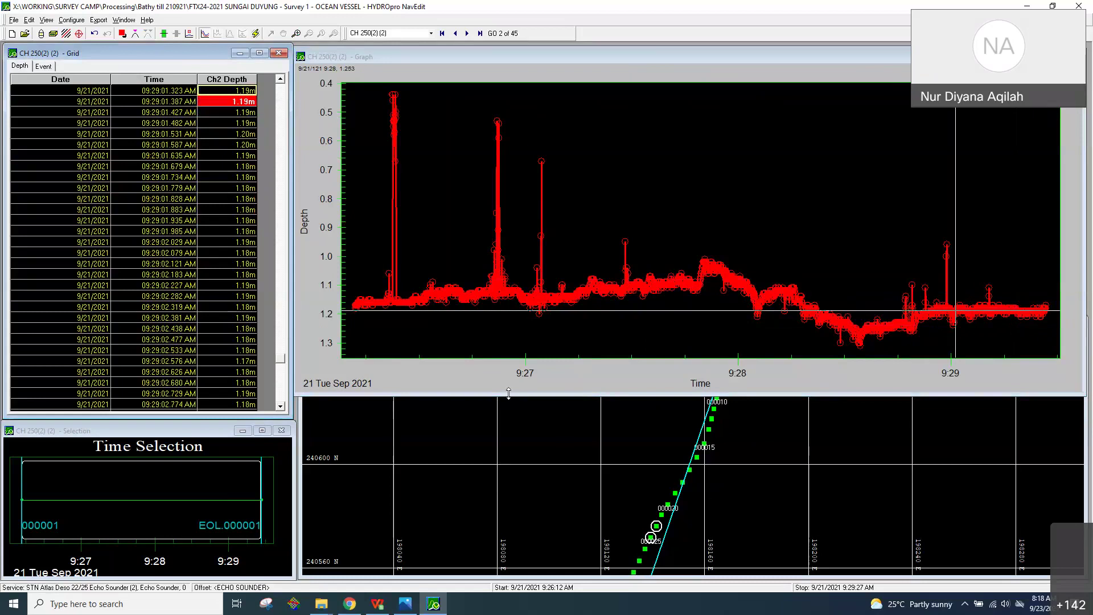
# Shorten the depth graph window so that more of the track map beneath it is uncovered.
pyautogui.click(514, 415)
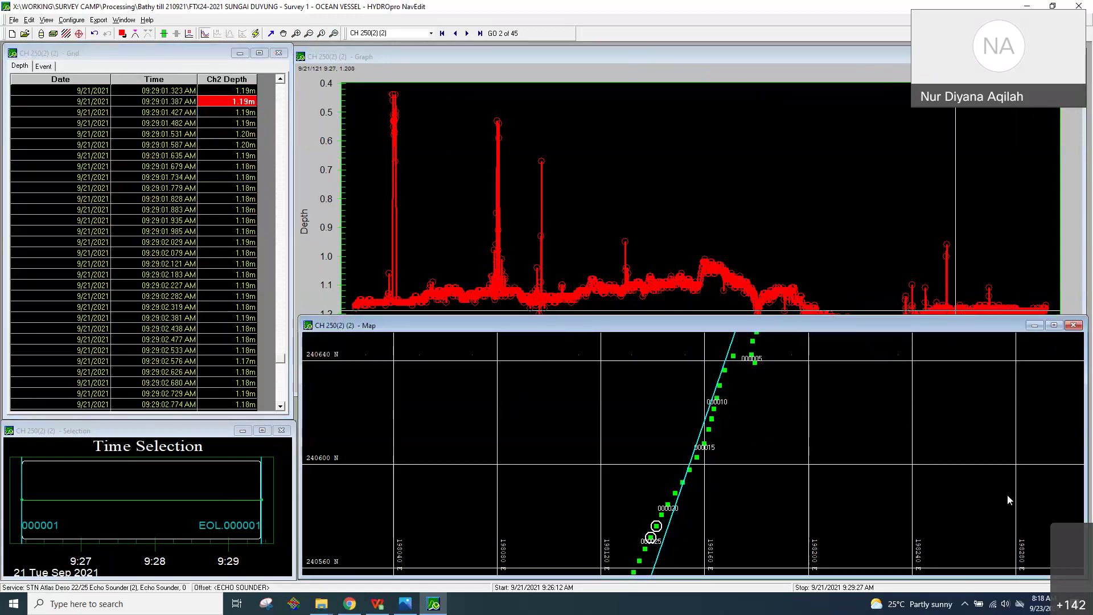
pyautogui.click(685, 227)
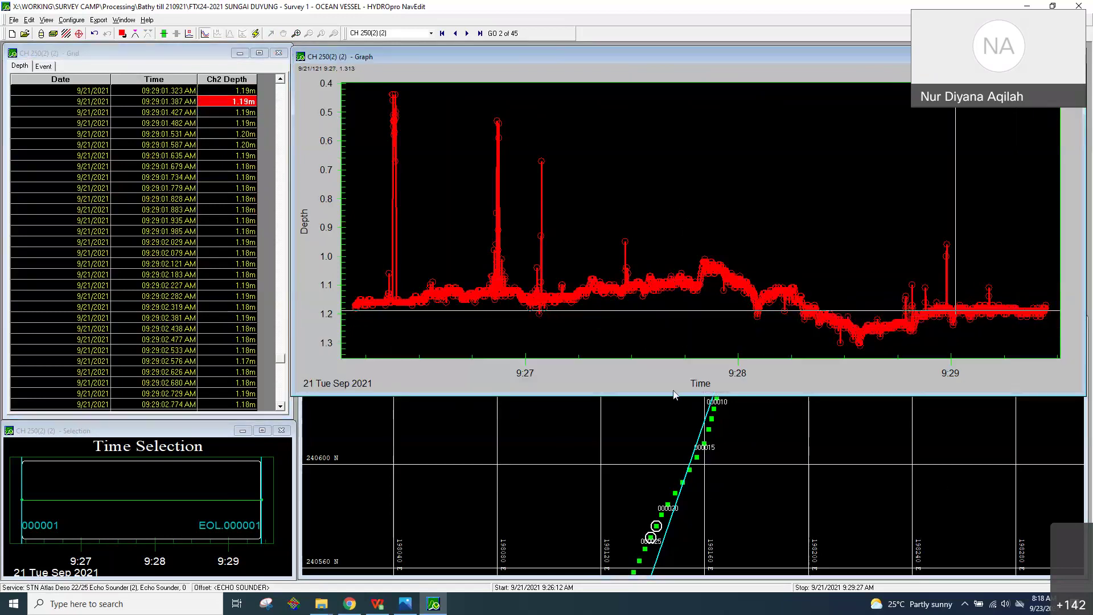
pyautogui.moveTo(674, 395); pyautogui.dragTo(675, 344)
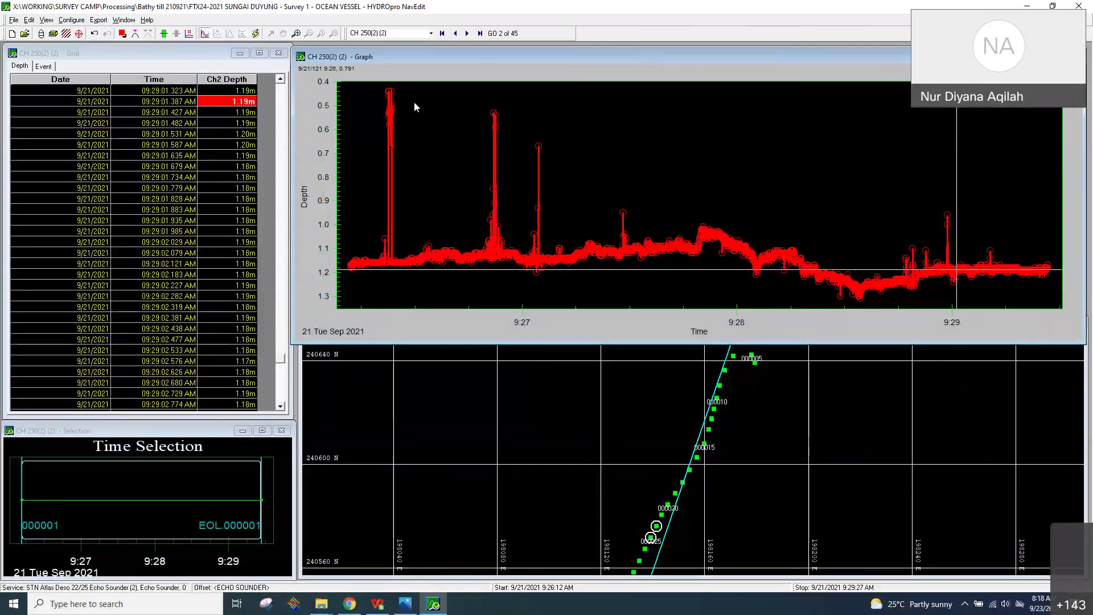
# Interpolate the peak soundings of the isolated spikes at 09:27:04.573 and 09:27:28.165.
pyautogui.click(541, 149)
pyautogui.click(548, 149)
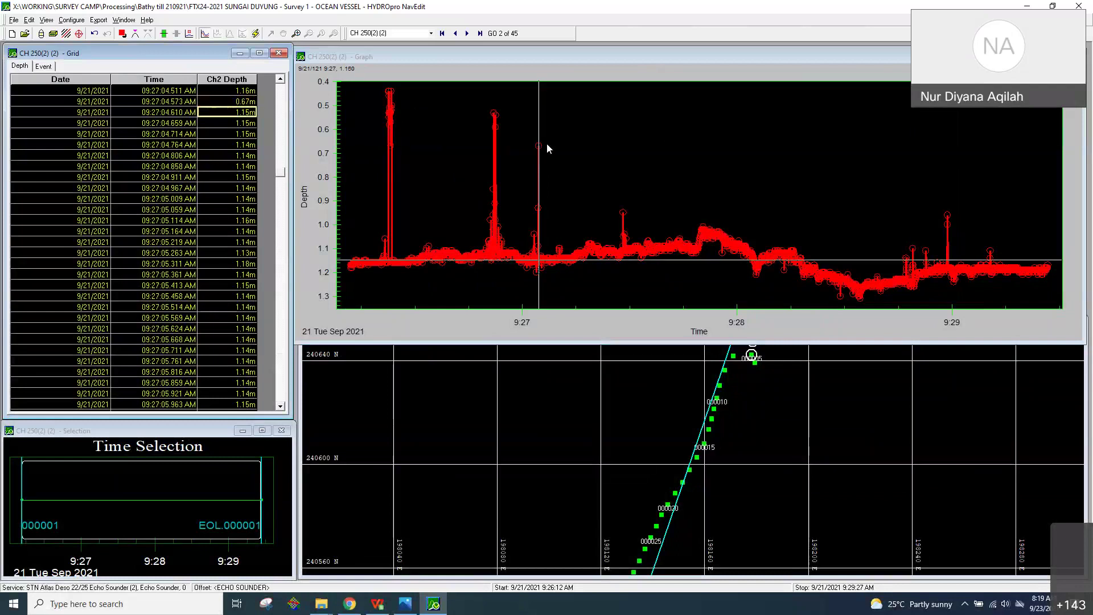
pyautogui.press('Delete')
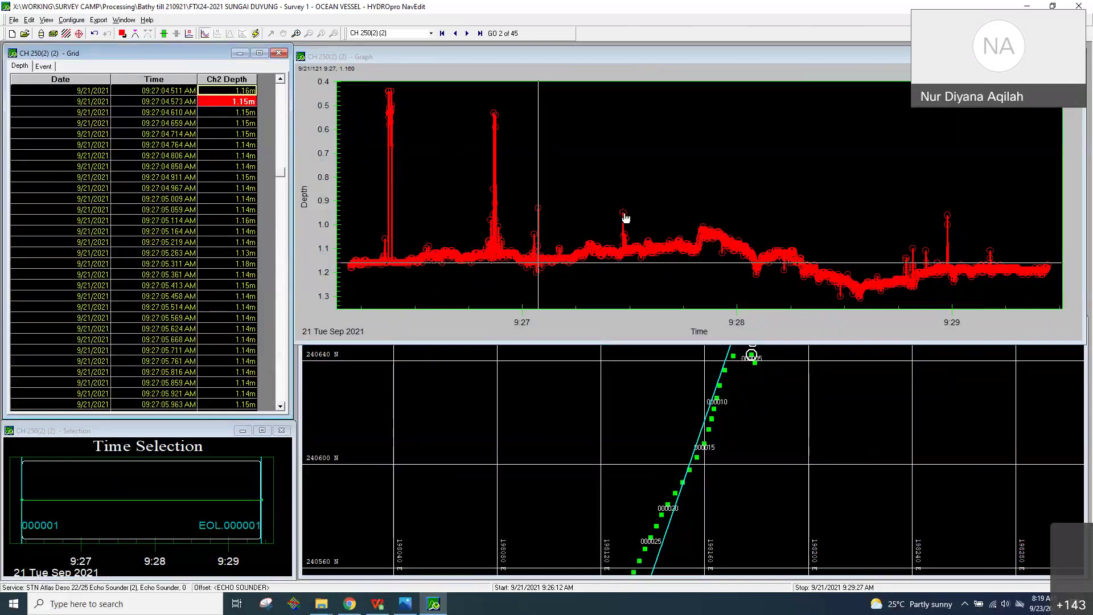
pyautogui.click(589, 230)
pyautogui.click(589, 230)
pyautogui.press('Delete')
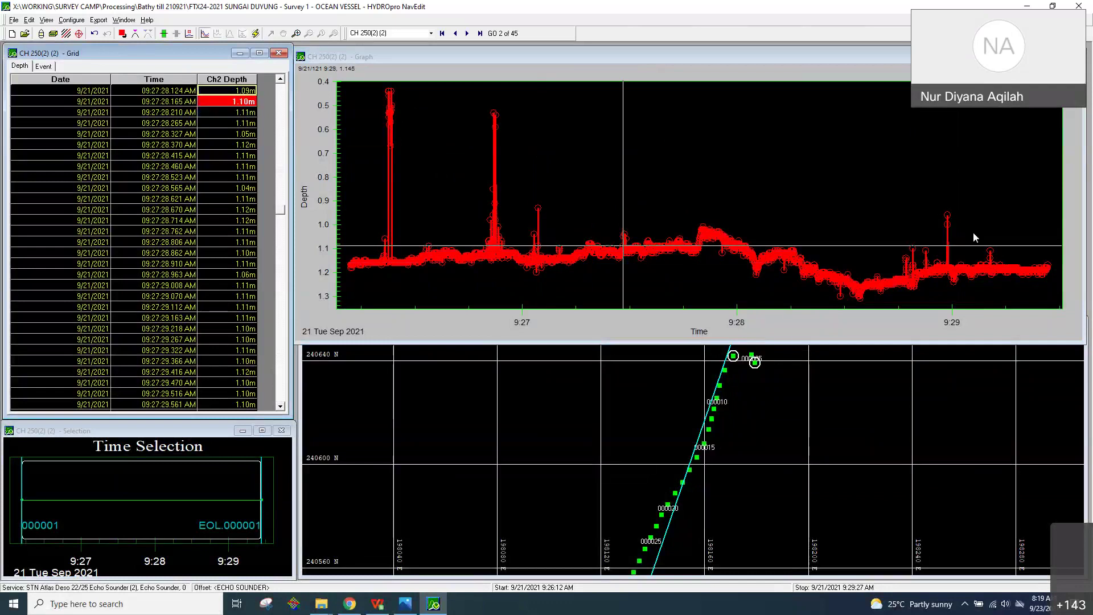
# Interpolate the spike soundings at 09:28:58.733 and 09:28:58.775 just before the 9:29 mark.
pyautogui.click(951, 217)
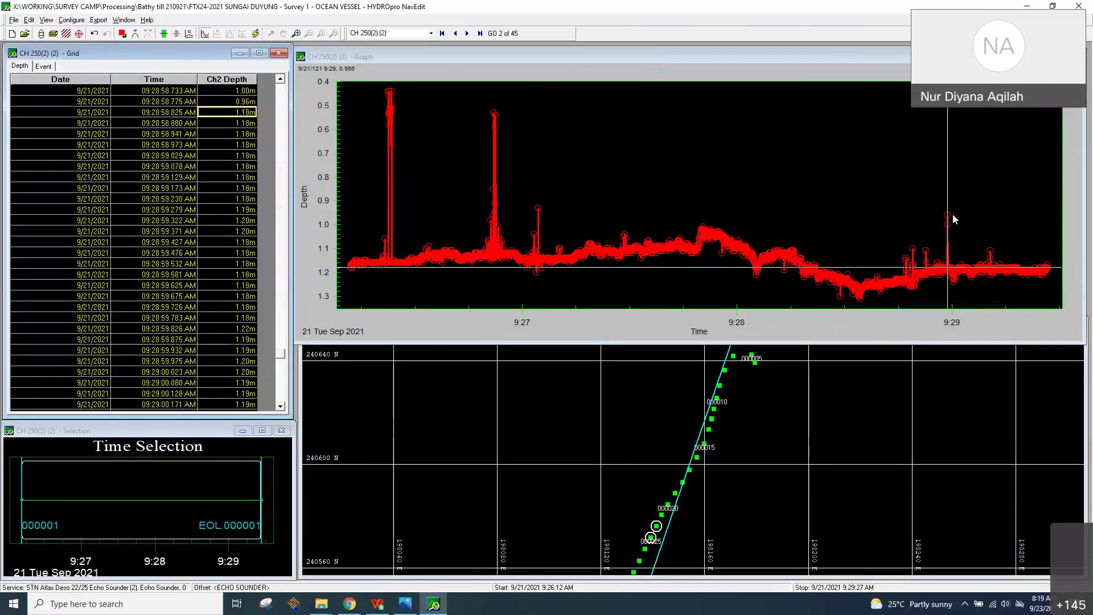
pyautogui.click(955, 220)
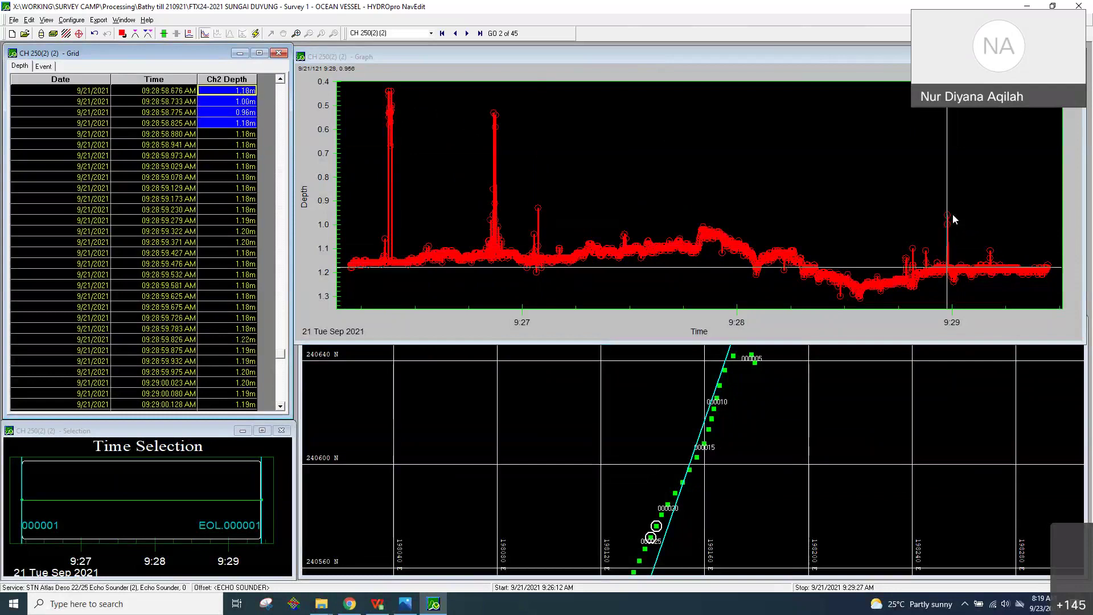
pyautogui.press('Delete')
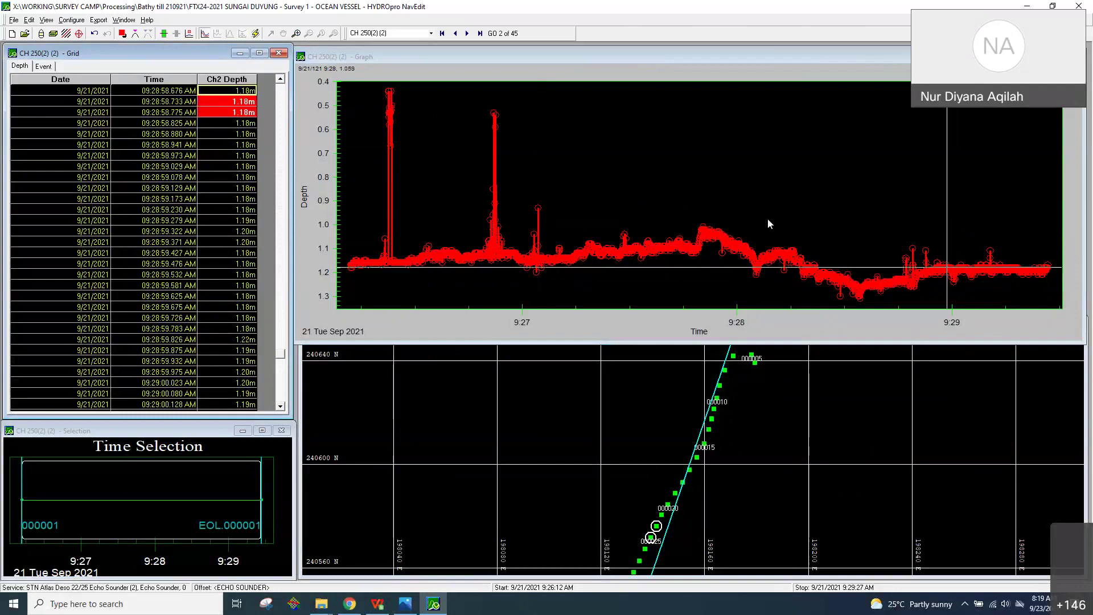
# Interpolate the small isolated outlier shortly after the 9:29 mark and the one at 09:28:52.780.
pyautogui.click(988, 258)
pyautogui.hotkey('ctrl', 'i')
pyautogui.click(927, 254)
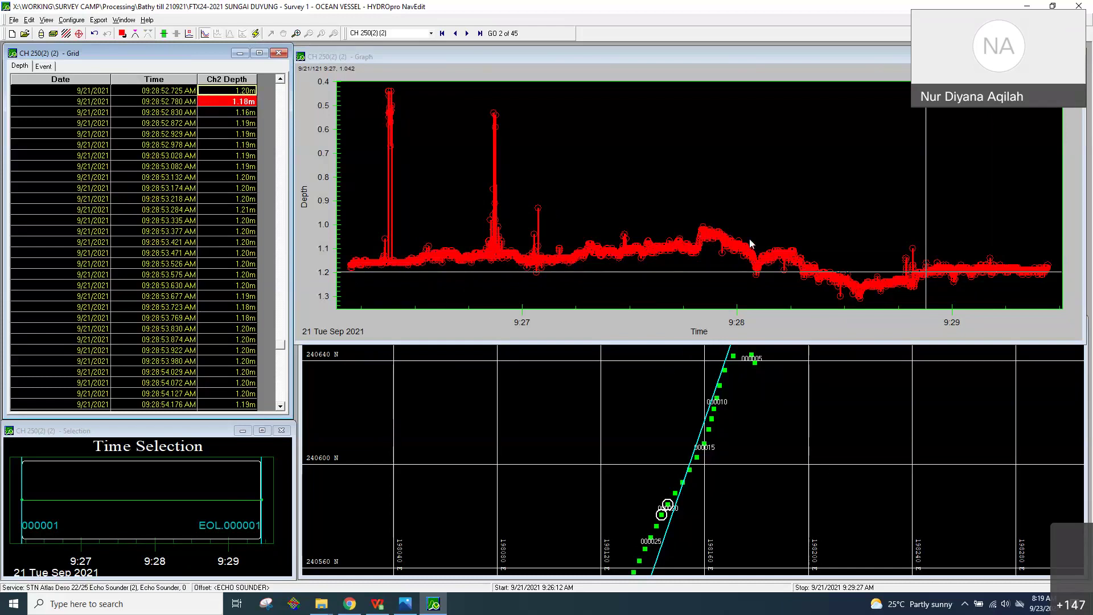
# Try to load the depth data of line CH 400(2).
pyautogui.click(431, 34)
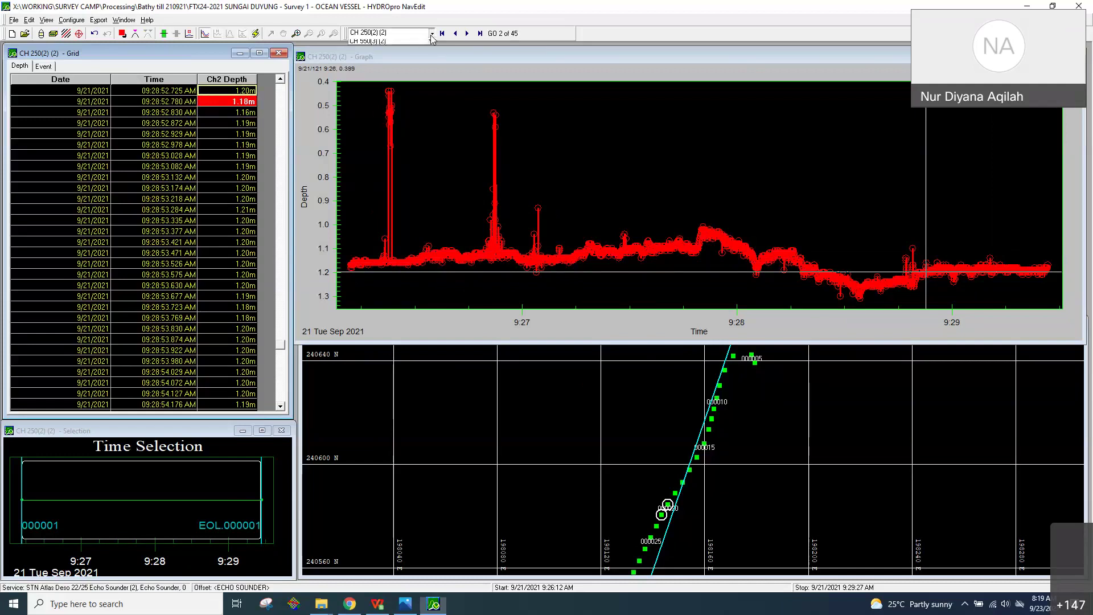
pyautogui.click(387, 66)
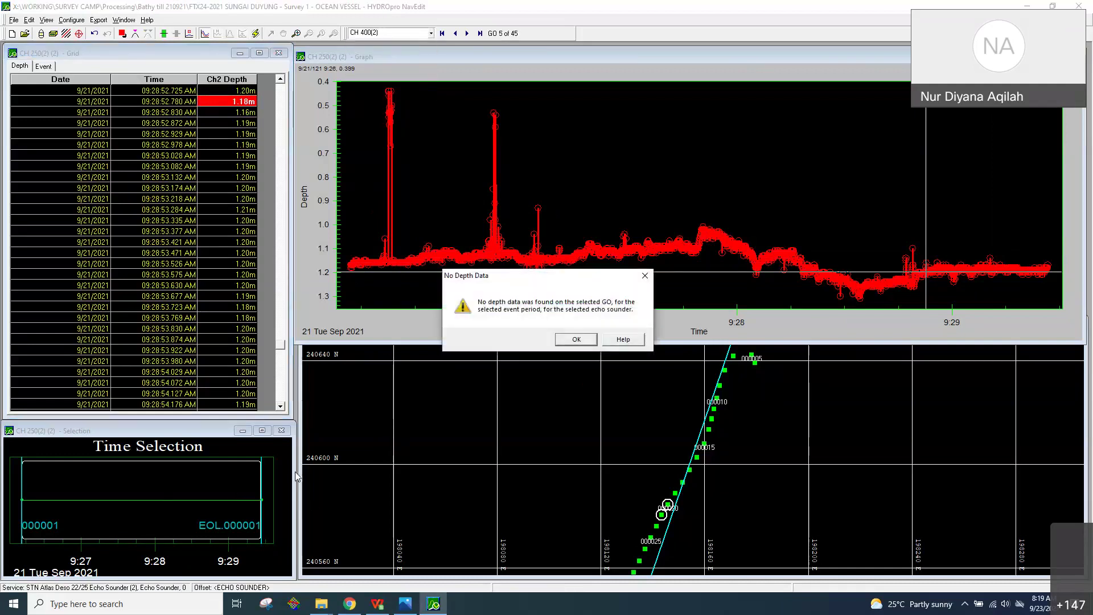
pyautogui.click(645, 276)
# Open line CH 500(2) and load the depth soundings of its whole time range.
pyautogui.click(408, 34)
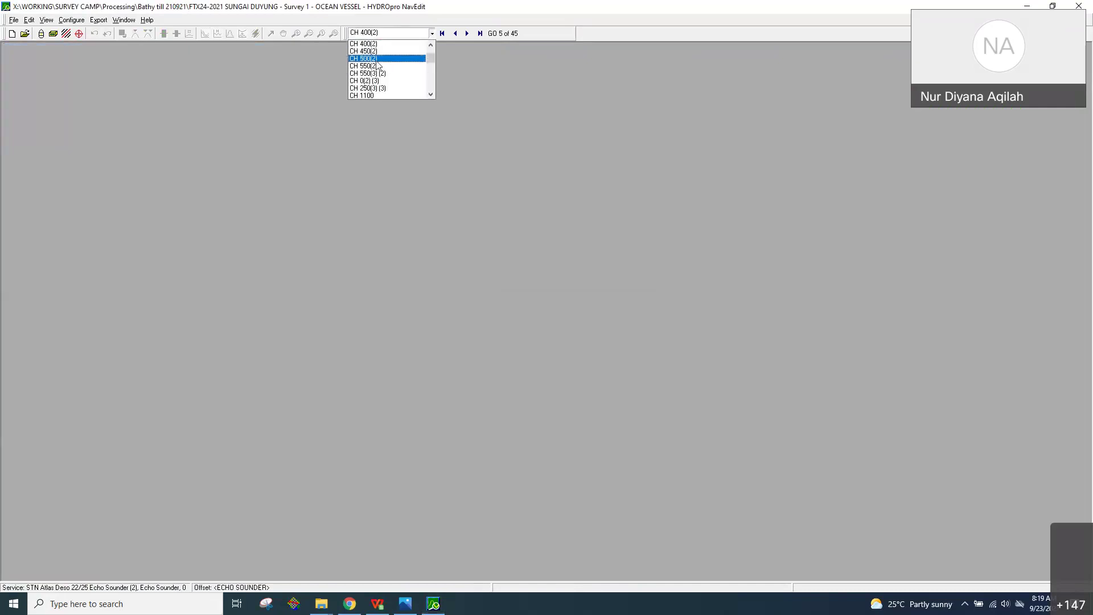
pyautogui.click(377, 59)
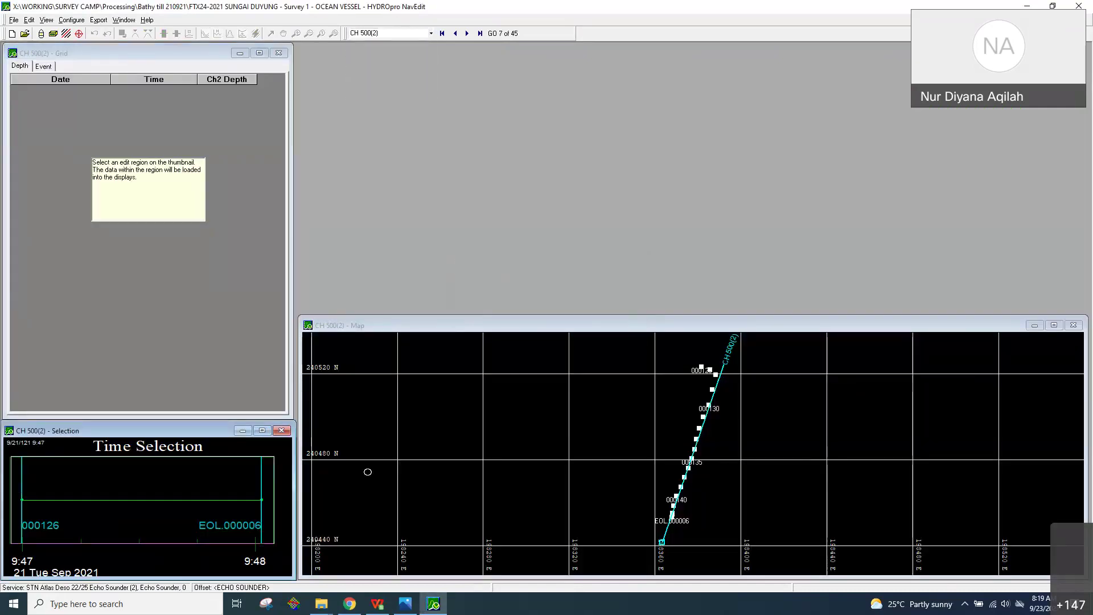
pyautogui.click(561, 361)
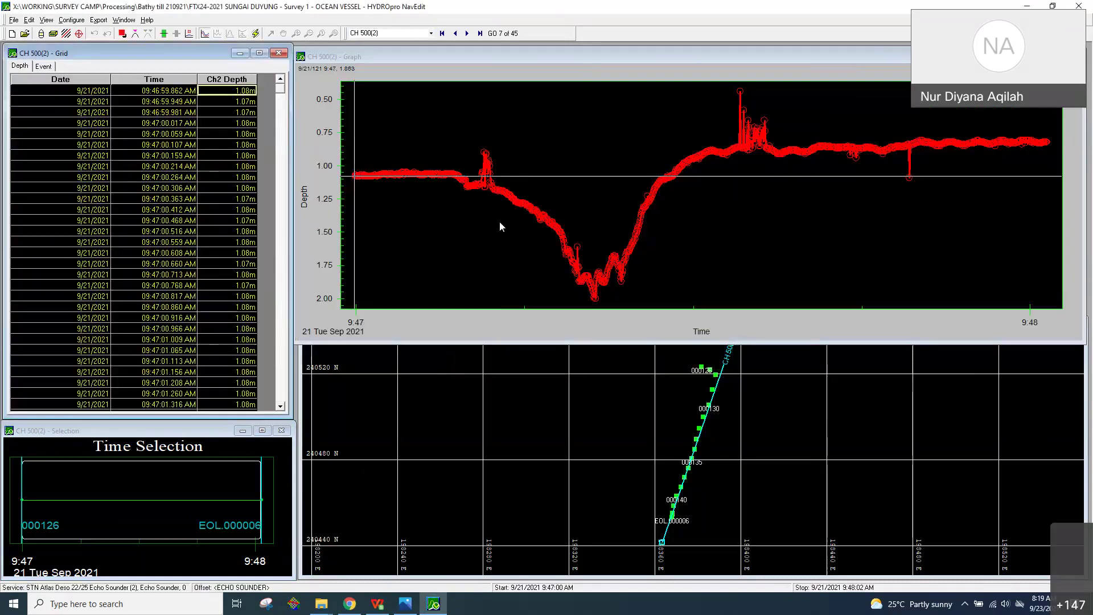
# Interpolate the outlier sounding at 09:47:19.674 and the spike cluster around 09:47:11, including the soundings from 09:47:11.471 to 09:47:11.930.
pyautogui.click(580, 253)
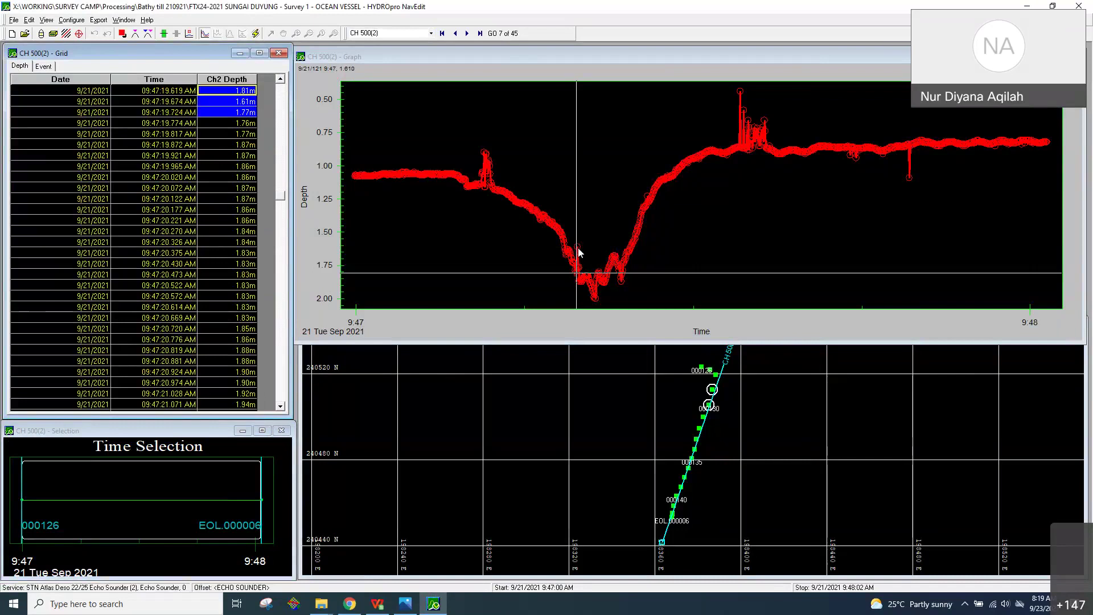
pyautogui.press('Delete')
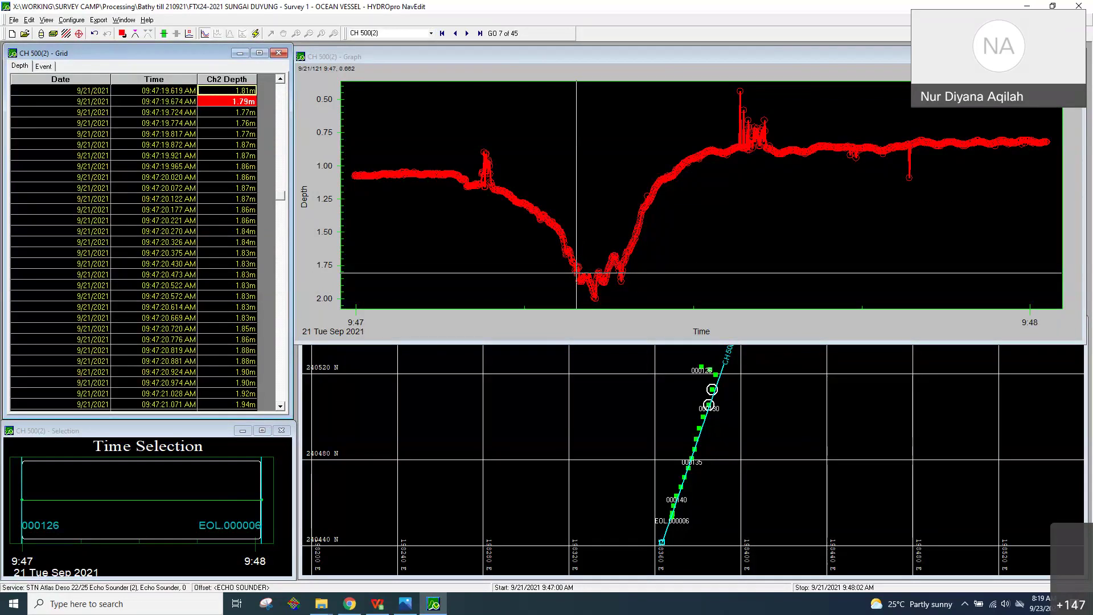
pyautogui.moveTo(383, 114); pyautogui.dragTo(708, 271)
pyautogui.click(565, 181)
pyautogui.click(576, 183)
pyautogui.moveTo(584, 130); pyautogui.dragTo(552, 189)
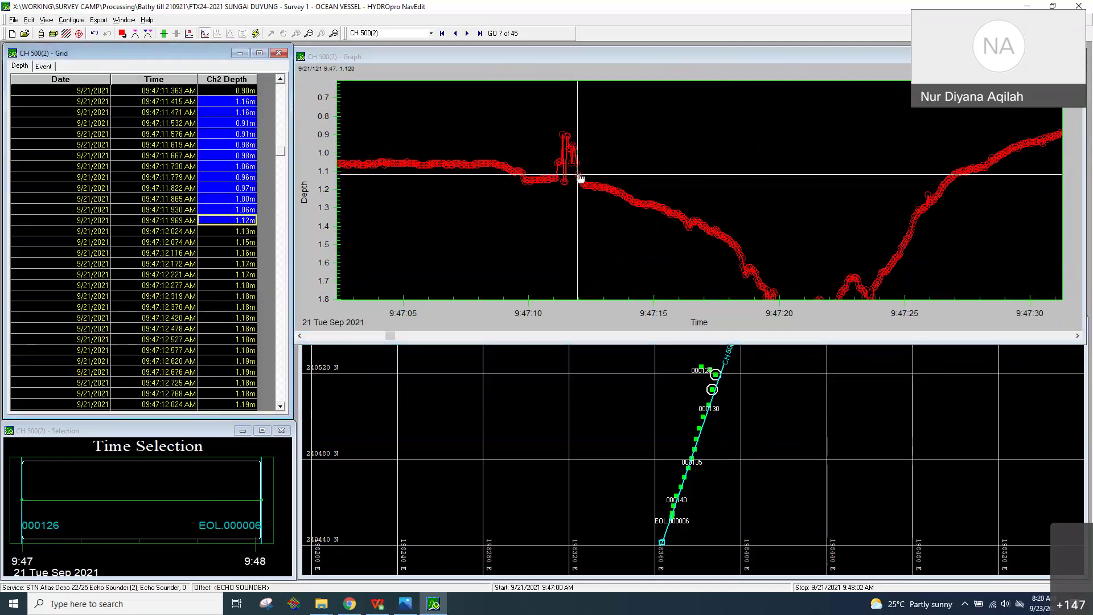
pyautogui.press('Delete')
pyautogui.click(555, 179)
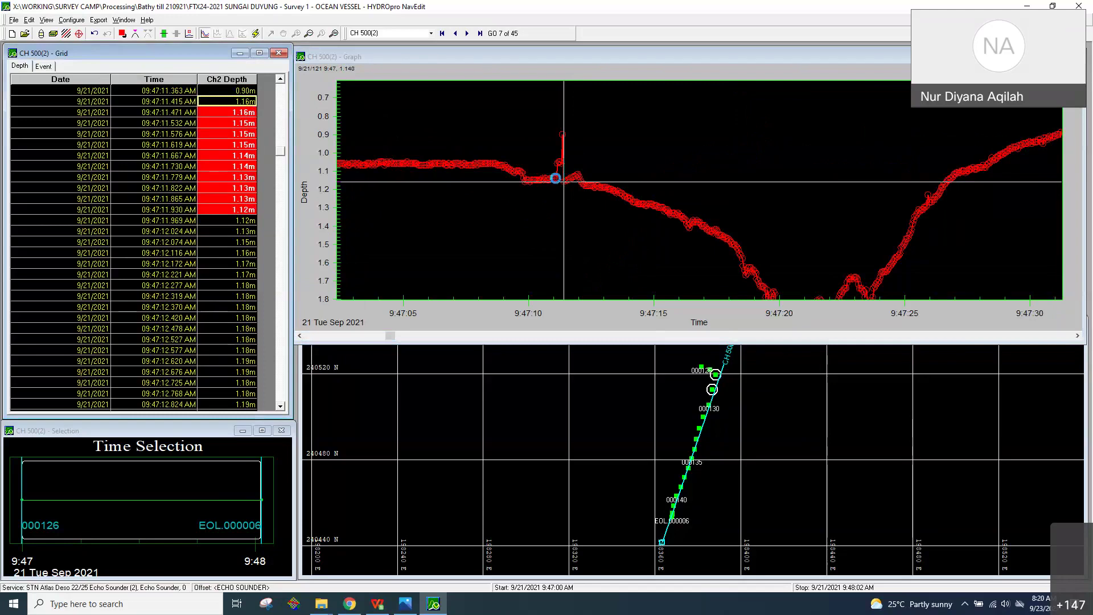
# Try to select the soundings from 09:47:36.233 to 09:47:36.456 at the end of the noisy spike cluster.
pyautogui.click(374, 51)
pyautogui.click(334, 33)
pyautogui.moveTo(686, 118); pyautogui.dragTo(840, 222)
pyautogui.click(728, 154)
pyautogui.moveTo(728, 153); pyautogui.dragTo(725, 116)
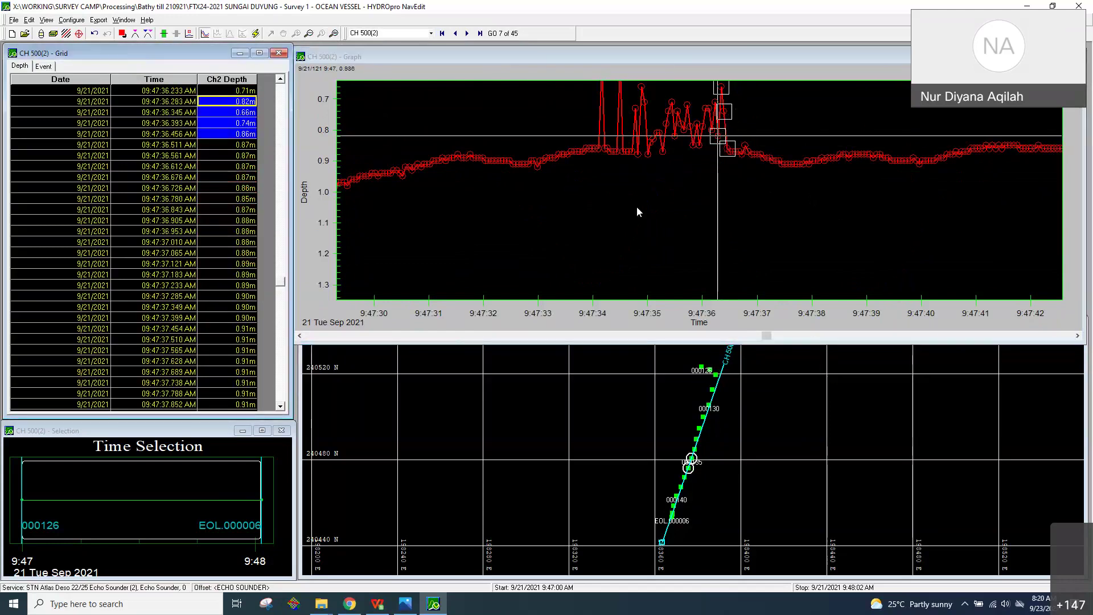
pyautogui.click(749, 162)
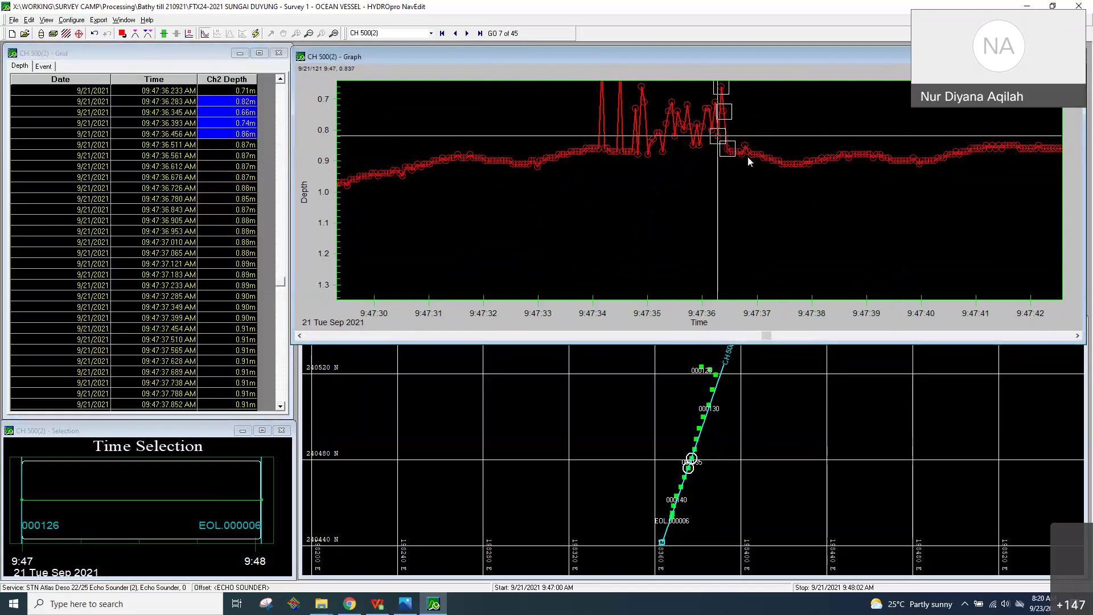
pyautogui.click(727, 150)
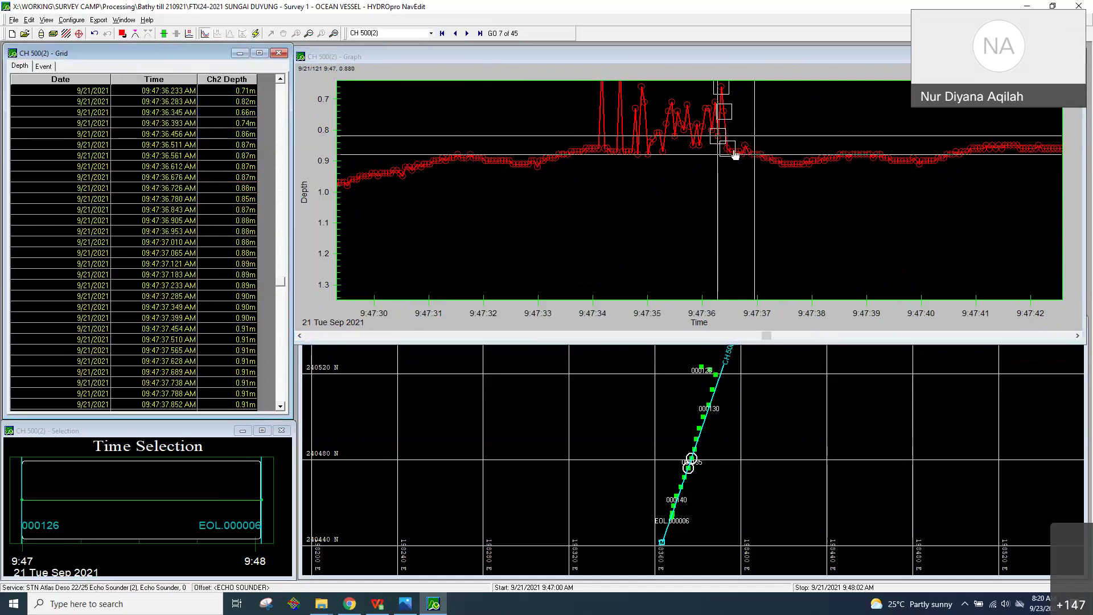
pyautogui.click(719, 111)
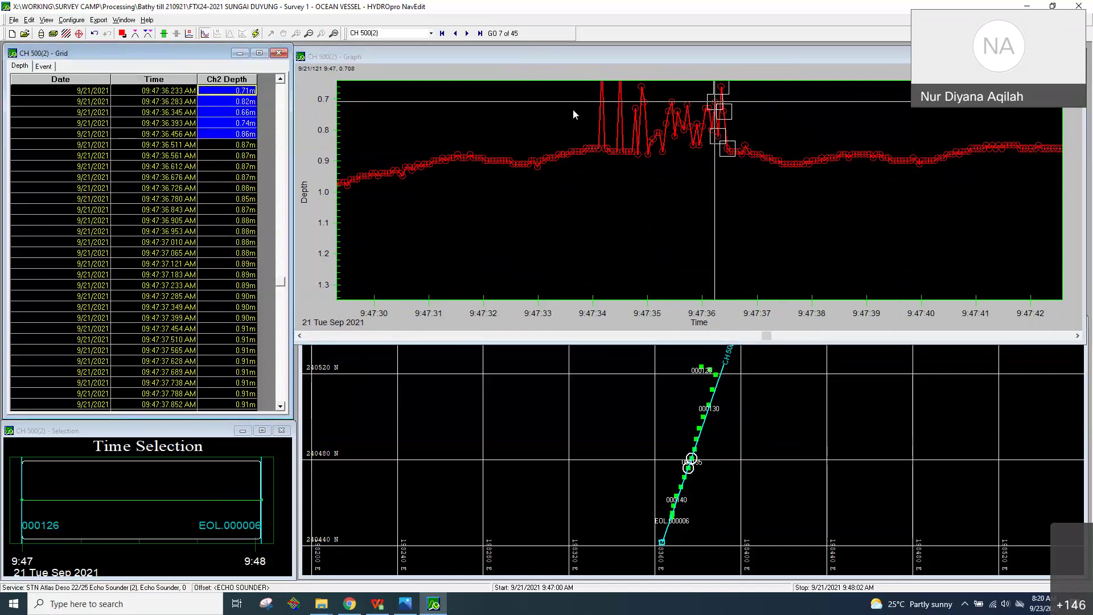
pyautogui.click(458, 109)
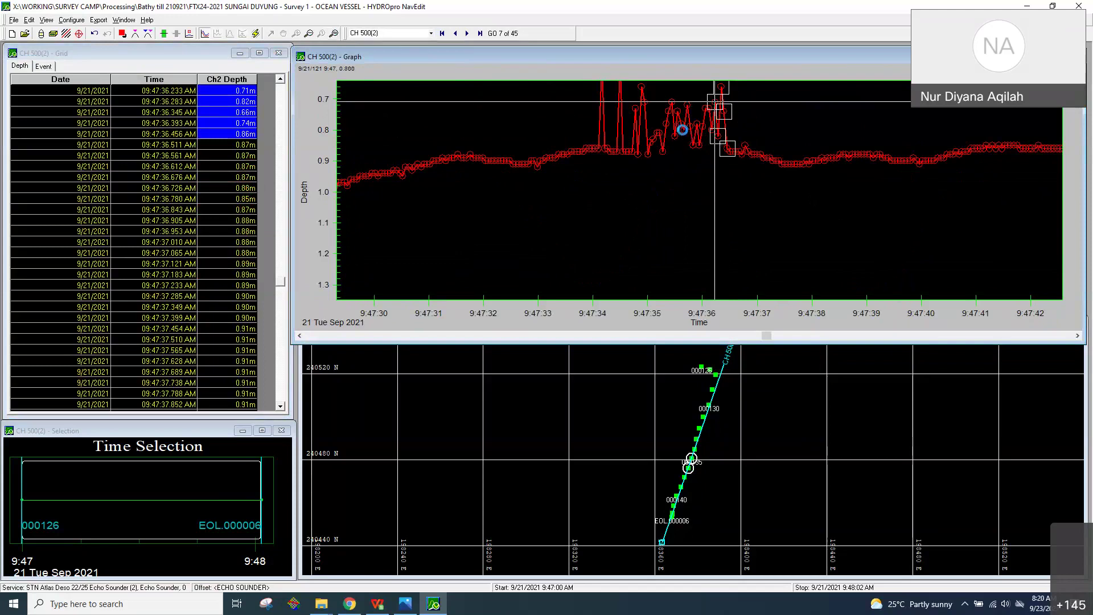
# Try to select the noisy cluster's soundings between 09:47:34.658 and 09:47:36.456.
pyautogui.click(723, 152)
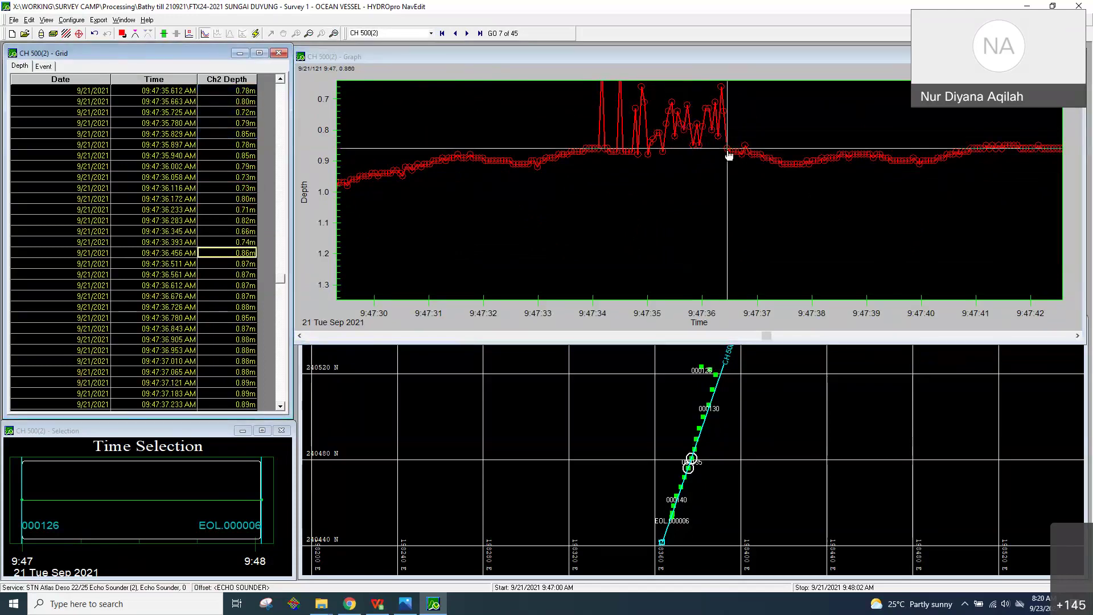
pyautogui.click(707, 108)
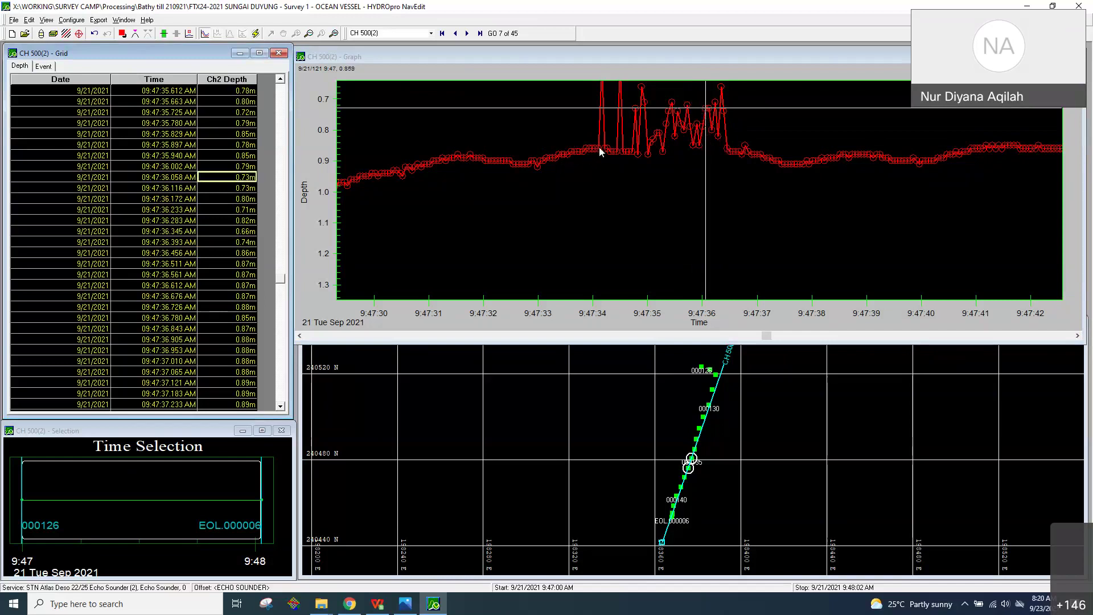
pyautogui.click(629, 152)
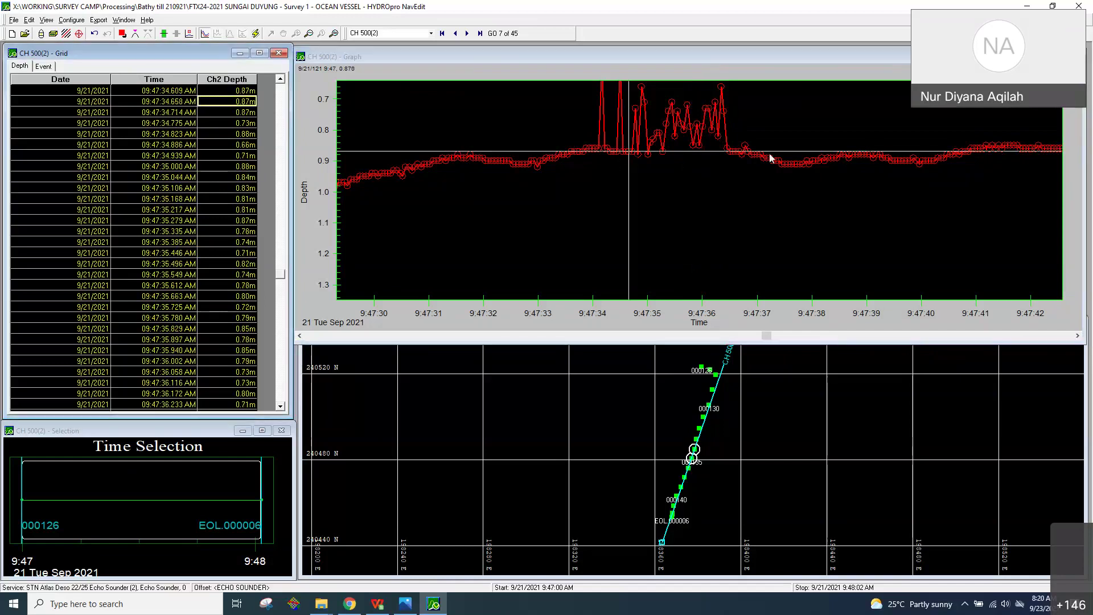
pyautogui.click(629, 156)
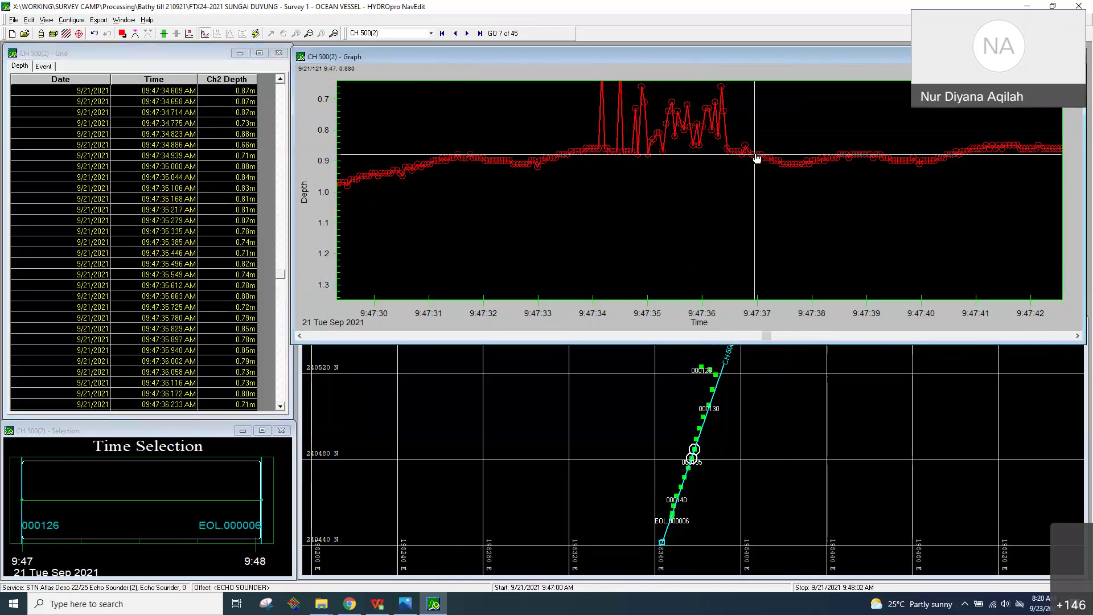
# Interpolate the peak sounding of the cluster's first tall spike at 09:47:34.165.
pyautogui.click(604, 154)
pyautogui.click(601, 151)
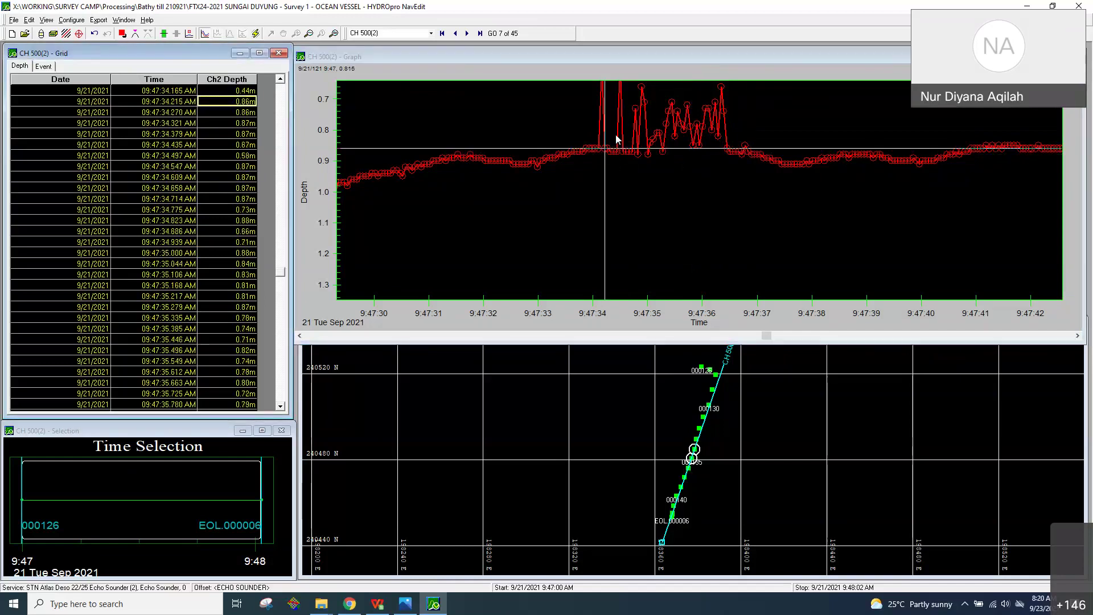
pyautogui.hotkey('shift', 'Down')
pyautogui.hotkey('shift', 'Down')
pyautogui.press('Delete')
# Interpolate the peak sounding of the second tall spike at 09:47:34.497.
pyautogui.press('Down')
pyautogui.press('Down')
pyautogui.press('Down')
pyautogui.press('Down')
pyautogui.press('Down')
pyautogui.press('Down')
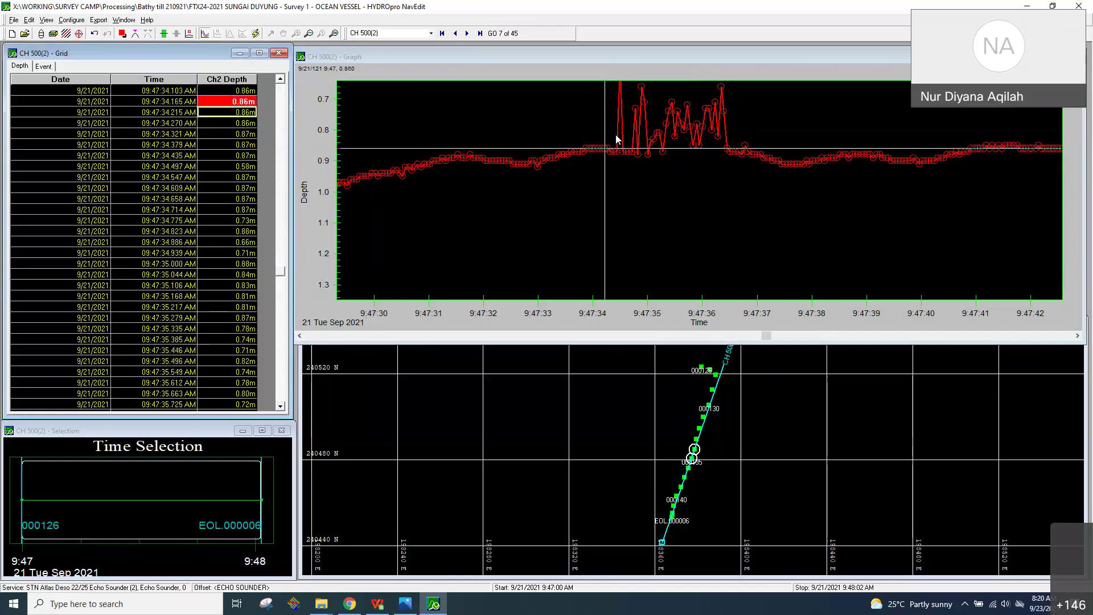
pyautogui.press('Down')
pyautogui.press('Delete')
pyautogui.press('Down')
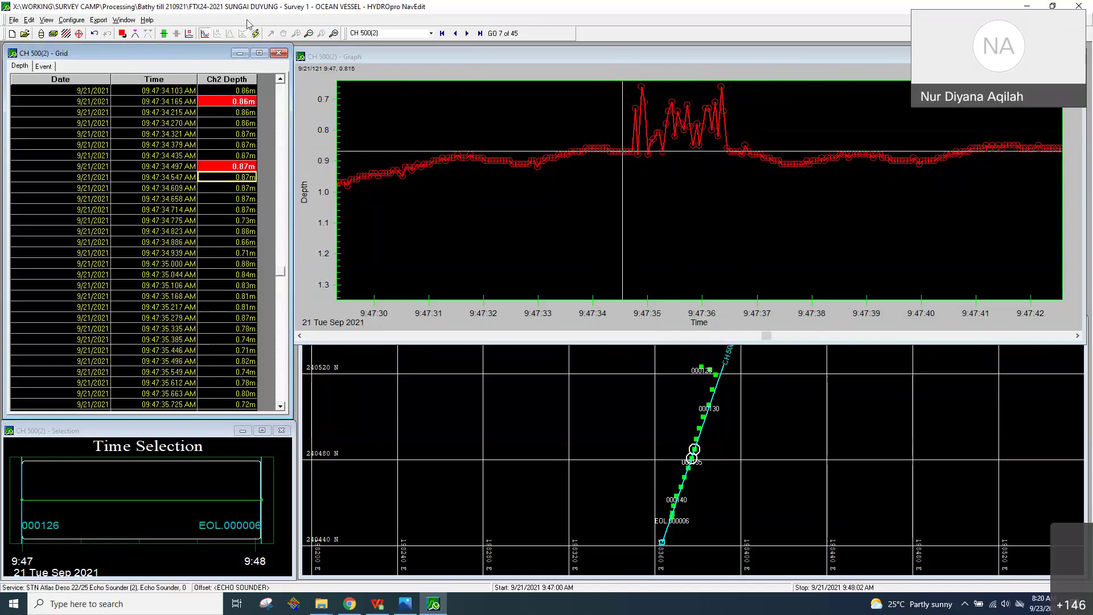
# Interpolate the isolated deep outlier at 09:47:49.248, and undo that interpolation.
pyautogui.click(346, 59)
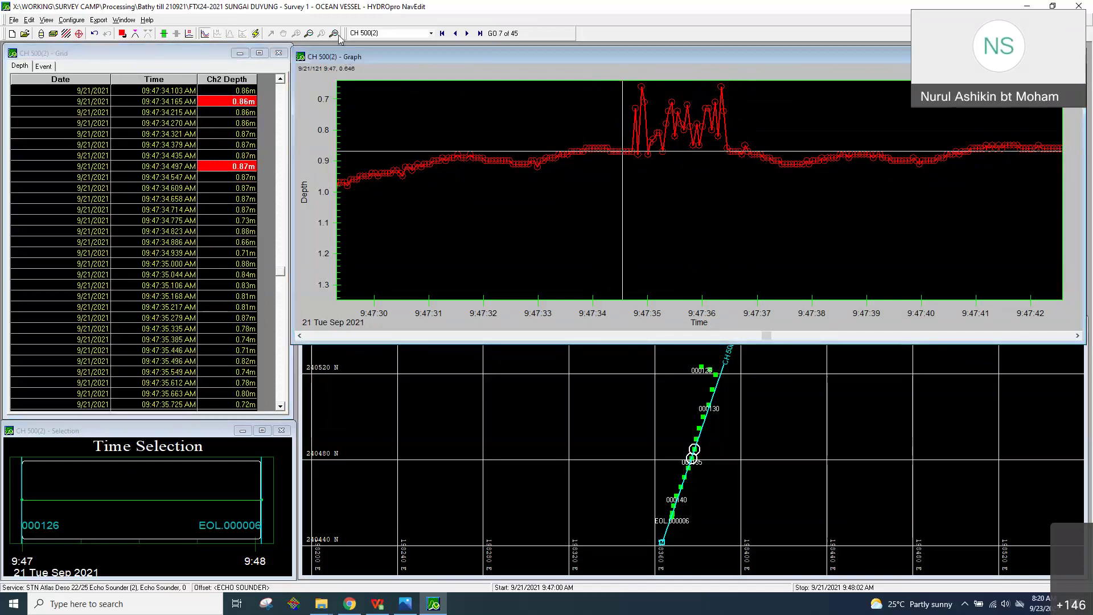
pyautogui.click(334, 34)
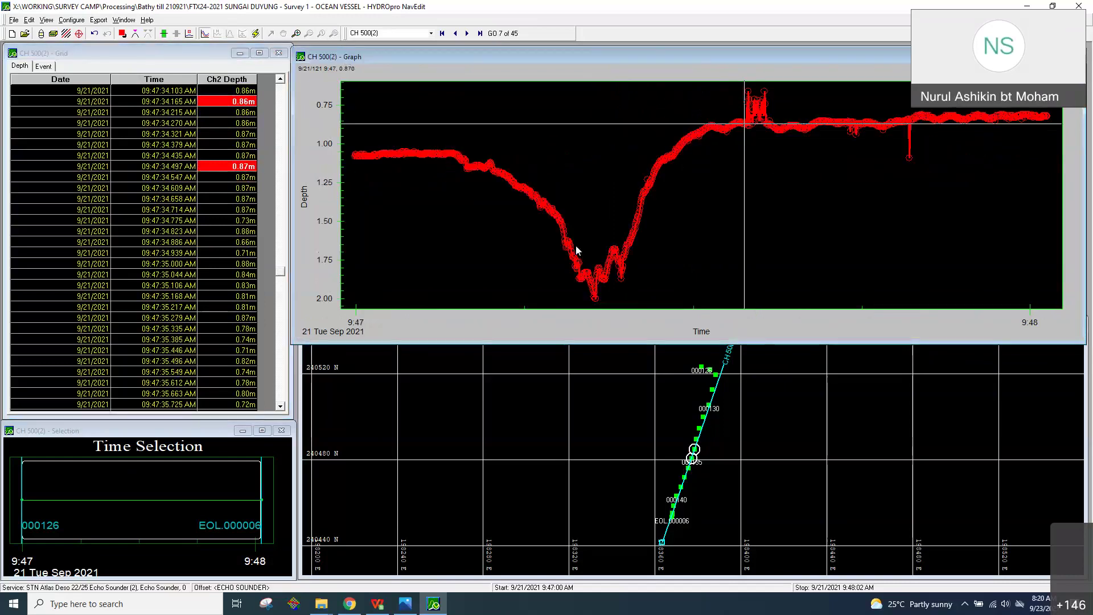
pyautogui.click(910, 158)
pyautogui.press('Delete')
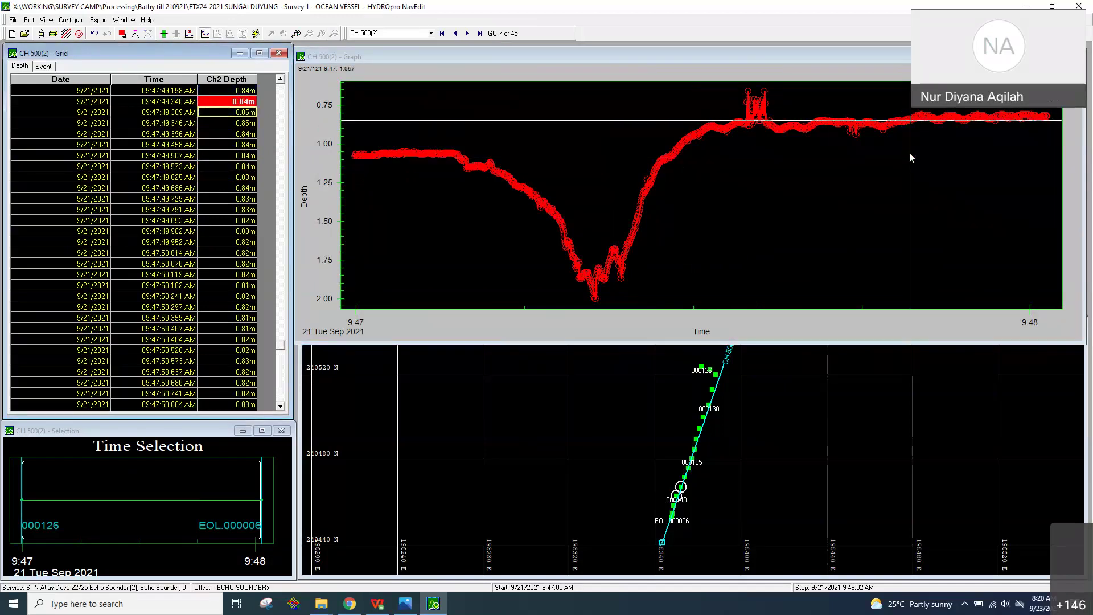
pyautogui.hotkey('ctrl', 'z')
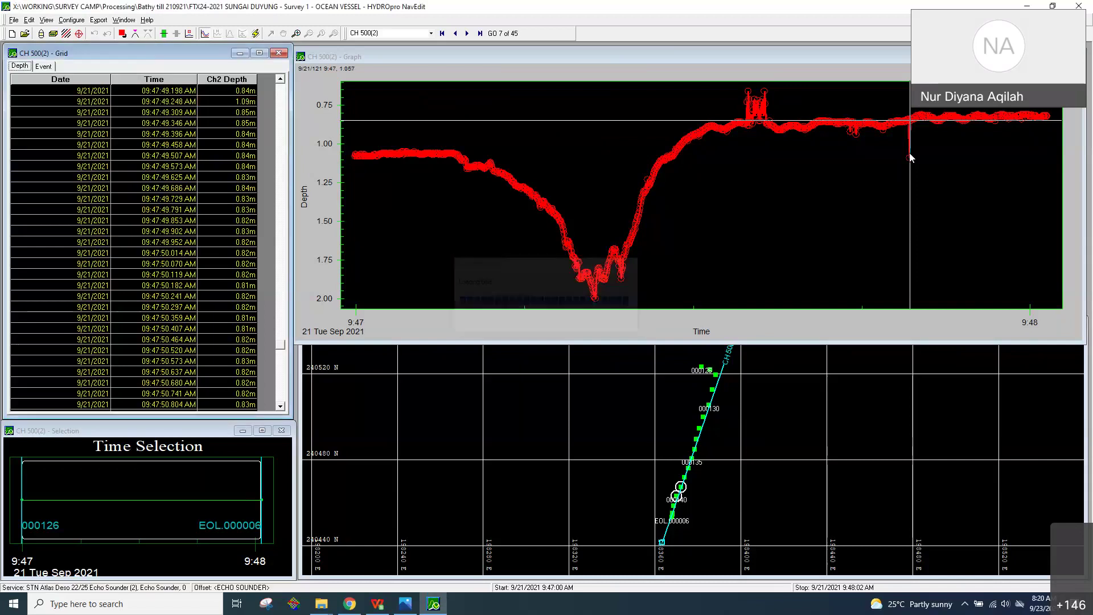
# Interpolate the deep outlier soundings at 09:47:49.248 and 09:47:44.492.
pyautogui.click(1016, 121)
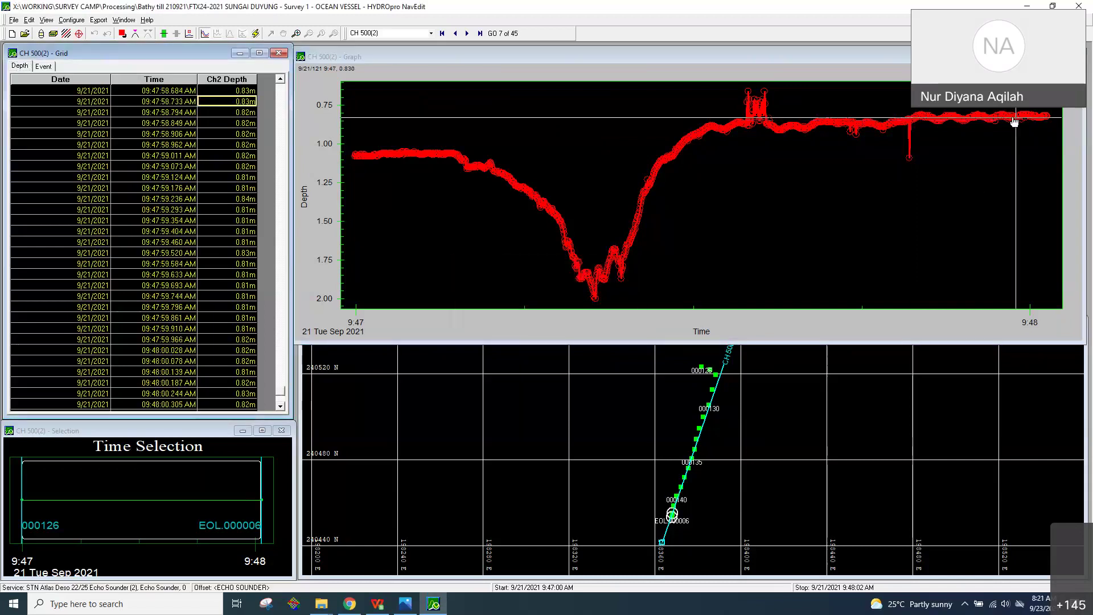
pyautogui.click(910, 160)
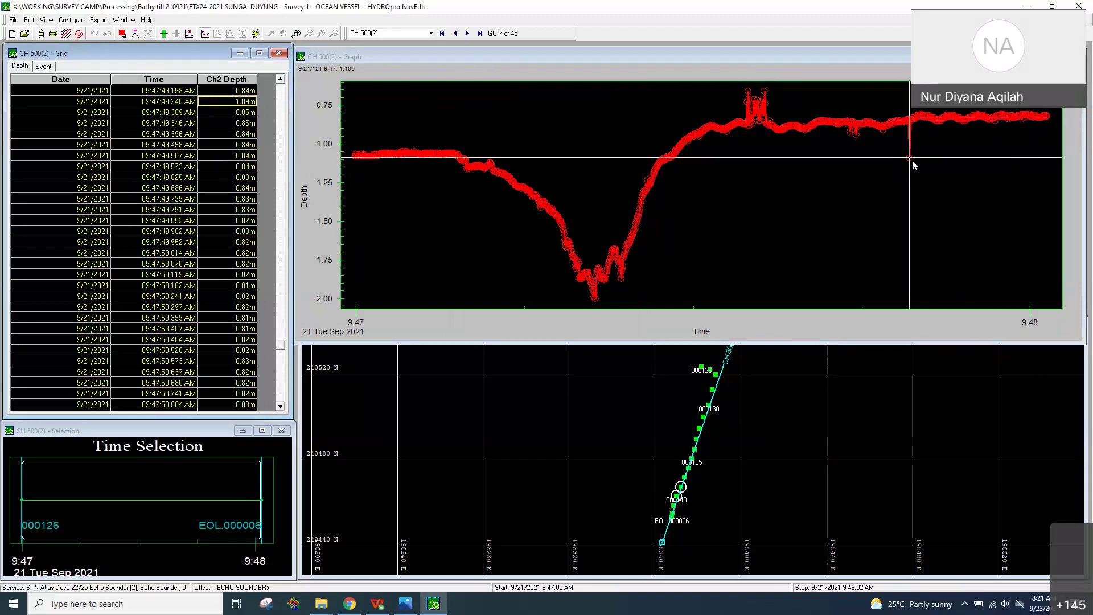
pyautogui.press('Delete')
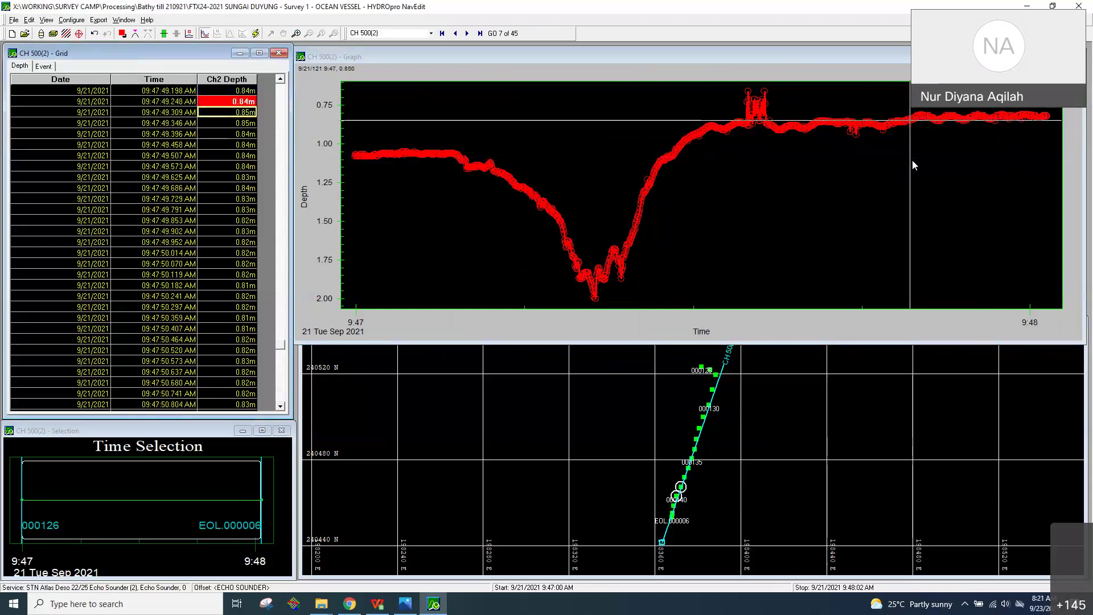
pyautogui.click(846, 135)
pyautogui.press('Delete')
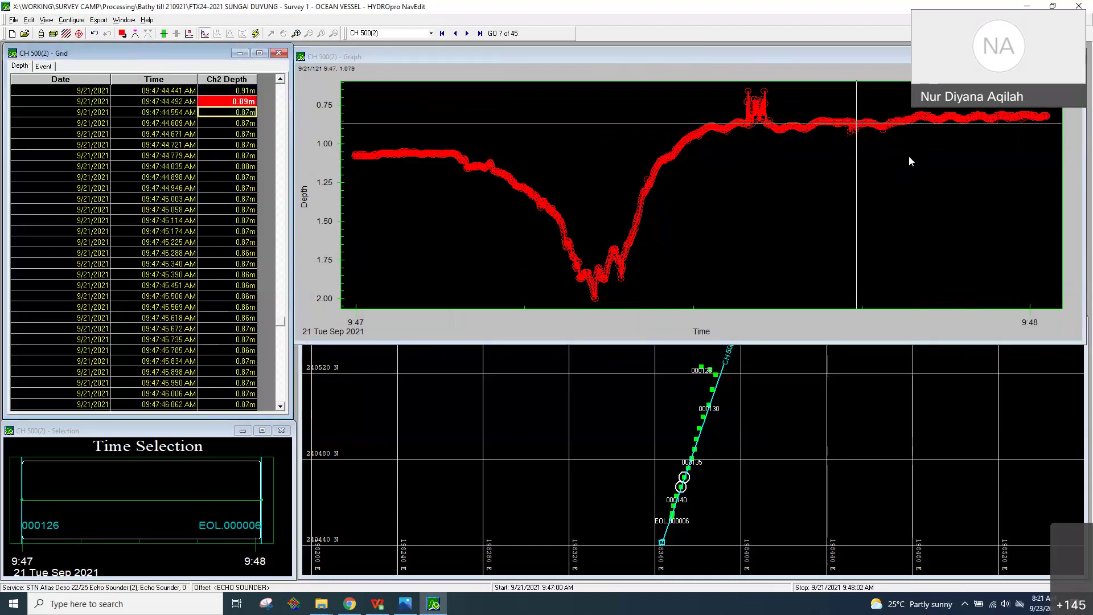
pyautogui.click(938, 118)
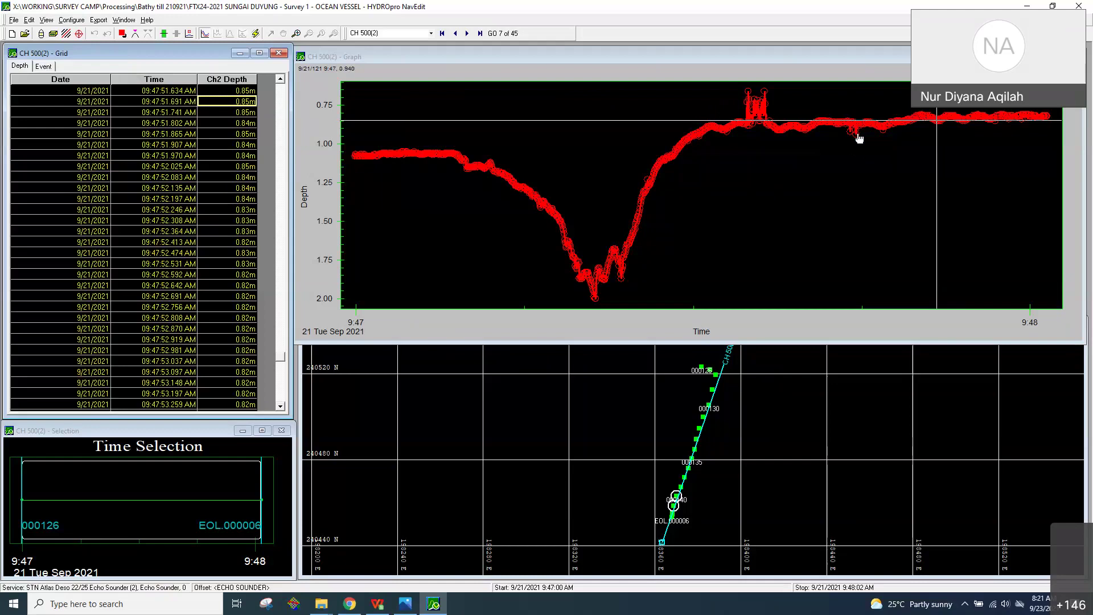
pyautogui.click(721, 128)
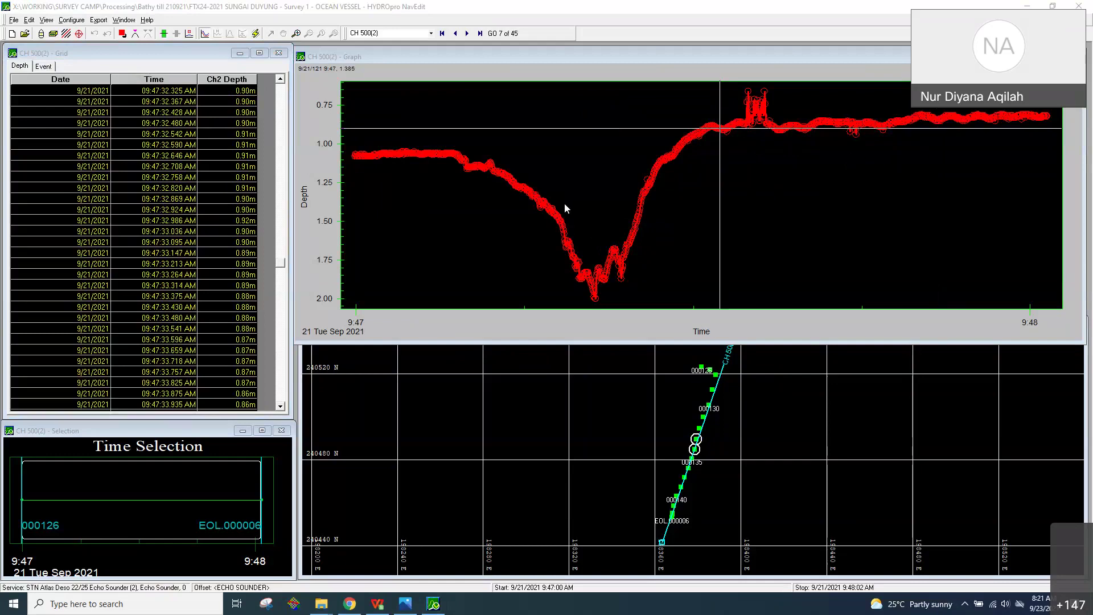
pyautogui.click(710, 132)
pyautogui.click(384, 158)
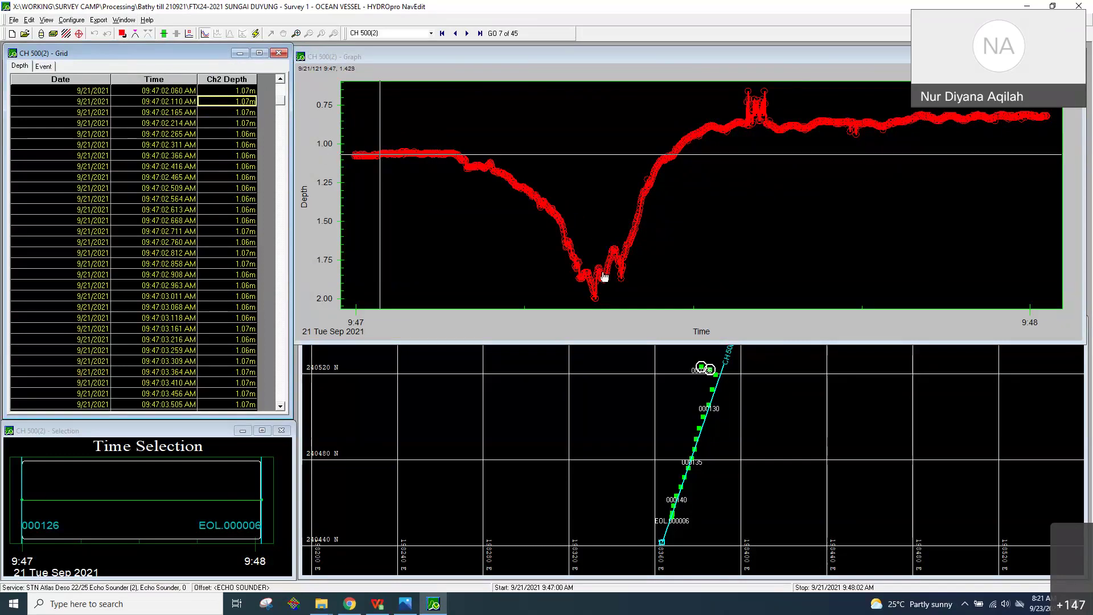
pyautogui.click(403, 35)
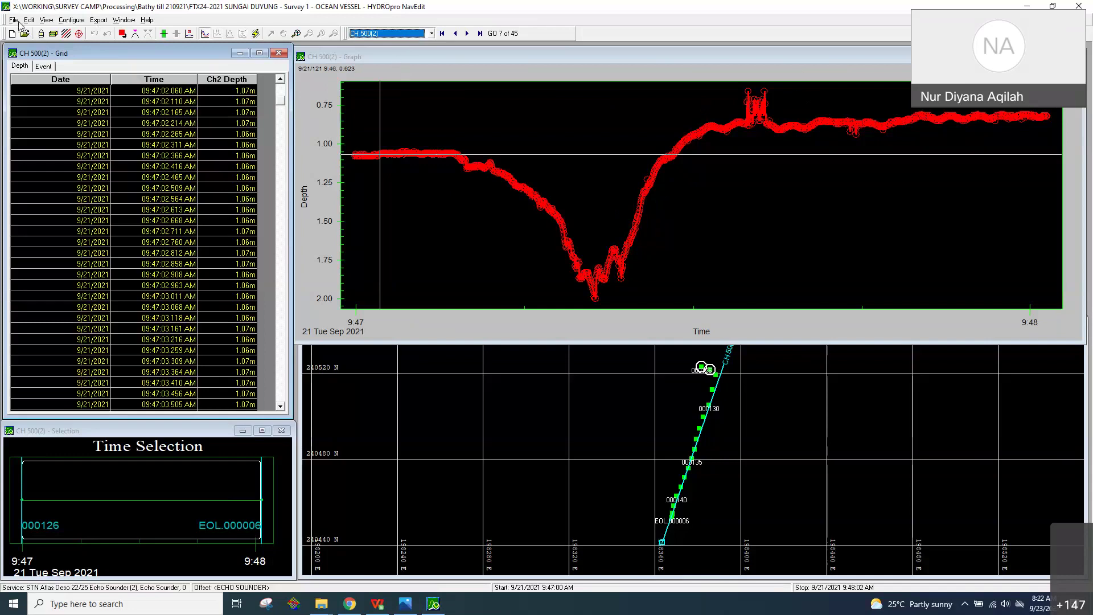
pyautogui.click(415, 58)
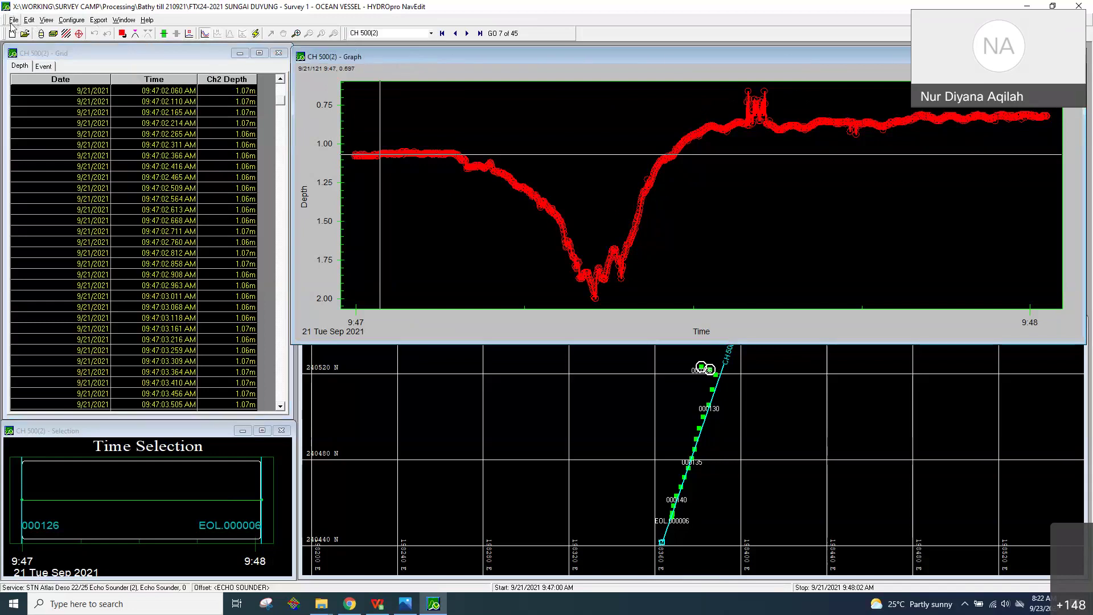
# Close the Sungai Duyung survey project together with NavEdit and clear the spreadsheet window off the desktop.
pyautogui.click(1079, 6)
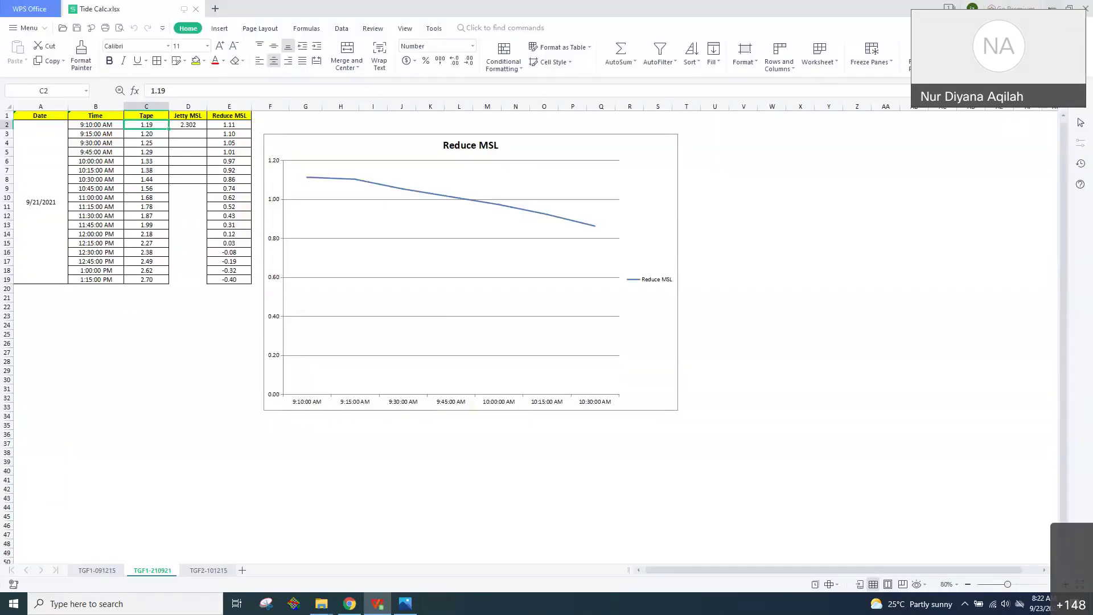
pyautogui.click(1052, 8)
pyautogui.click(975, 189)
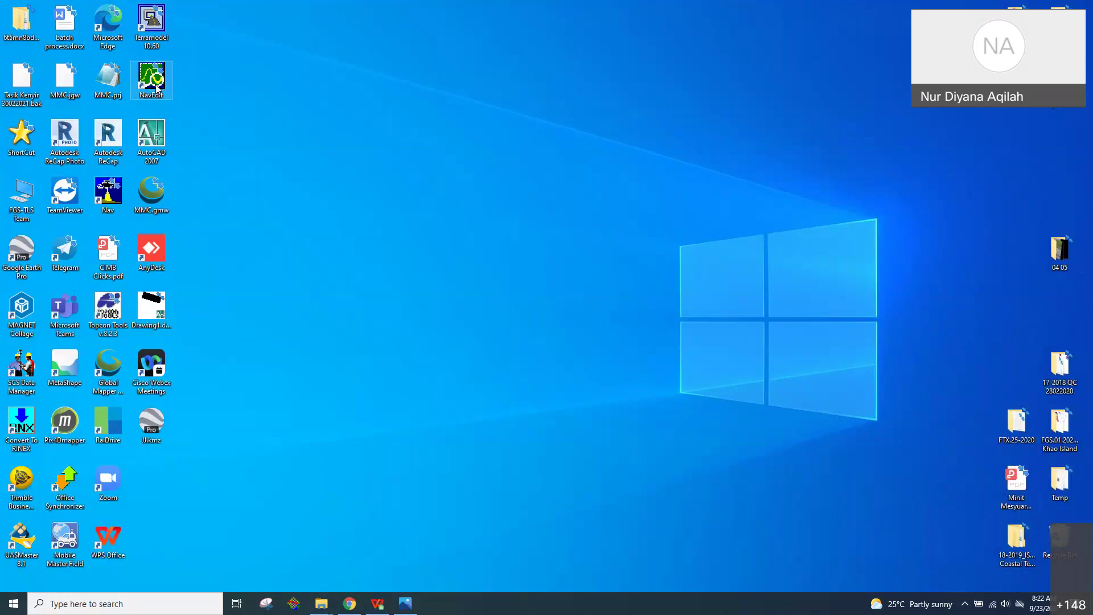
# Switch to the File Explorer window showing the PRESENT folder and examine the Final Tide.txt preview.
pyautogui.click(316, 611)
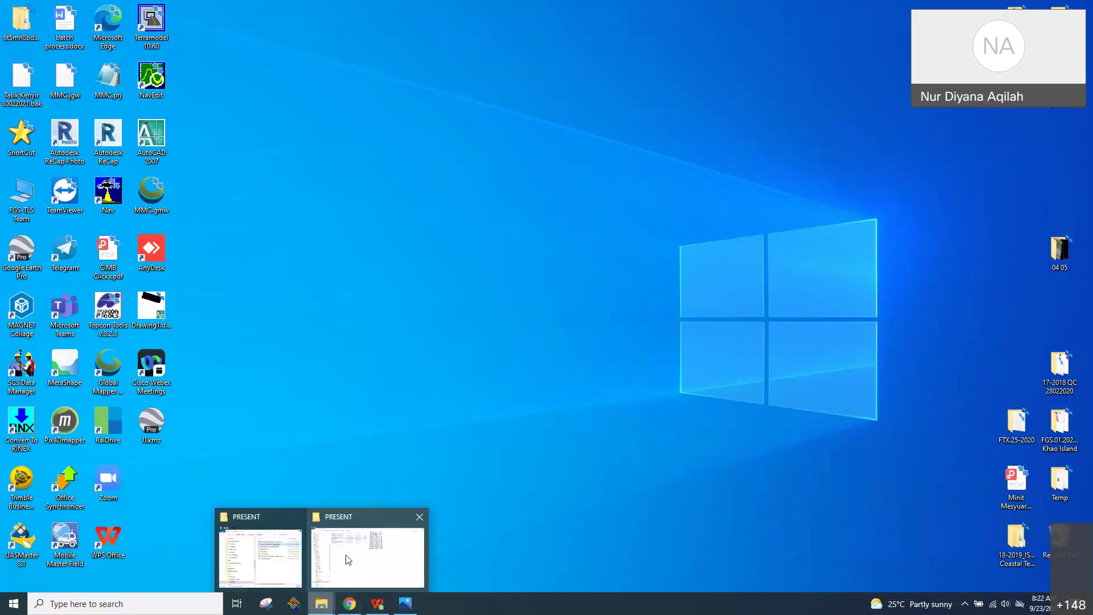
pyautogui.click(349, 560)
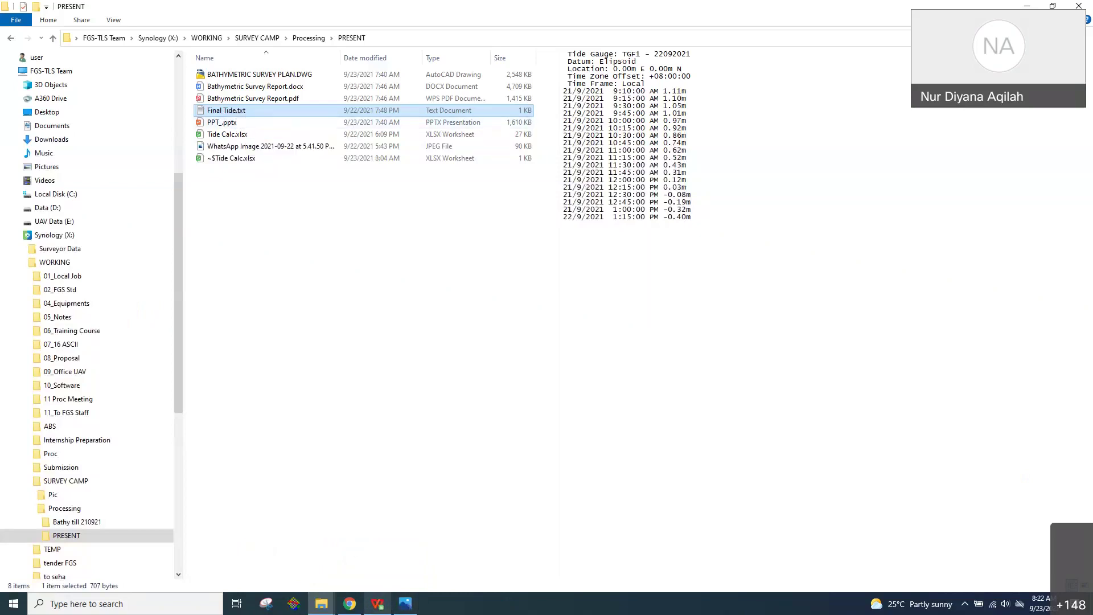
pyautogui.click(1030, 5)
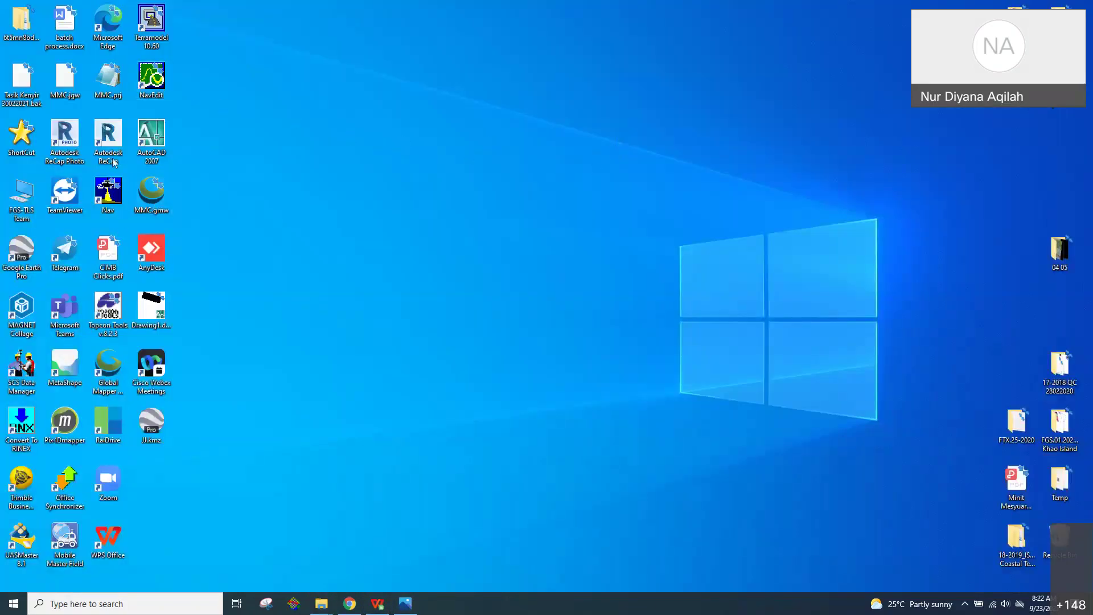
# Launch NavEdit and create a new tide file with TGF as the tide gauge name.
pyautogui.doubleClick(167, 85)
pyautogui.click(12, 22)
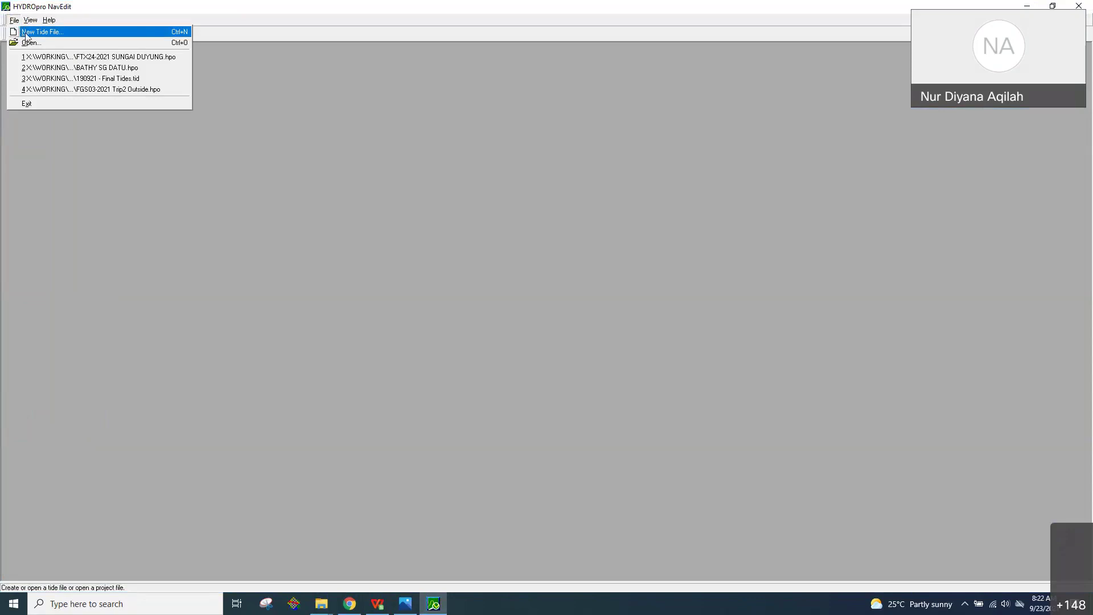
pyautogui.click(29, 34)
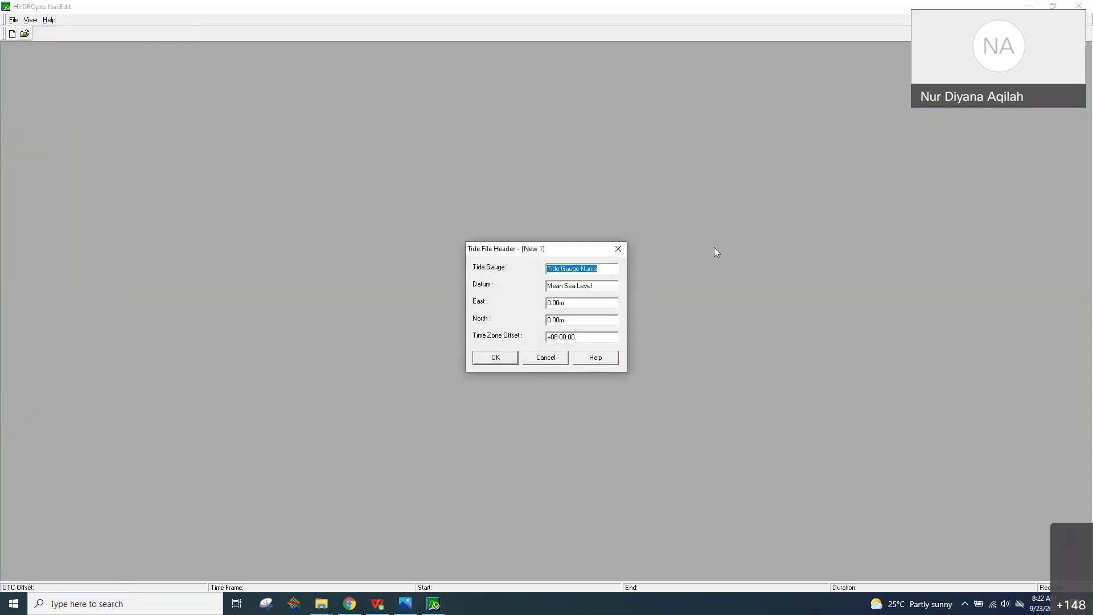
pyautogui.click(607, 268)
pyautogui.hotkey('ctrl', 'a')
pyautogui.write('TGF')
pyautogui.click(504, 361)
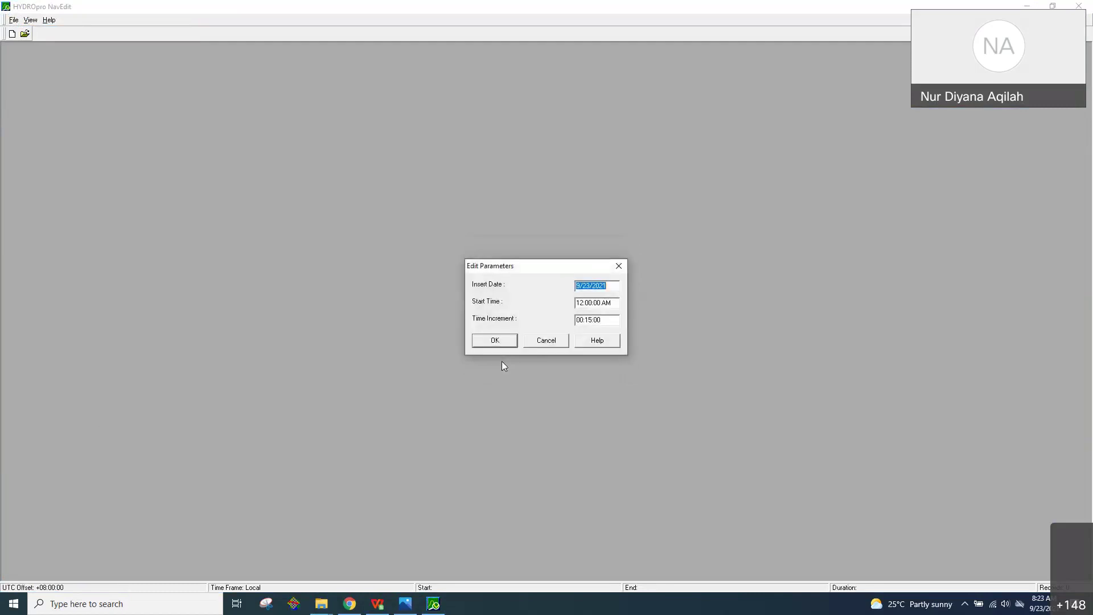
# Edit the insert date in the new tide file's parameters and accept them.
pyautogui.click(591, 287)
pyautogui.press('BackSpace')
pyautogui.write('2')
pyautogui.click(495, 341)
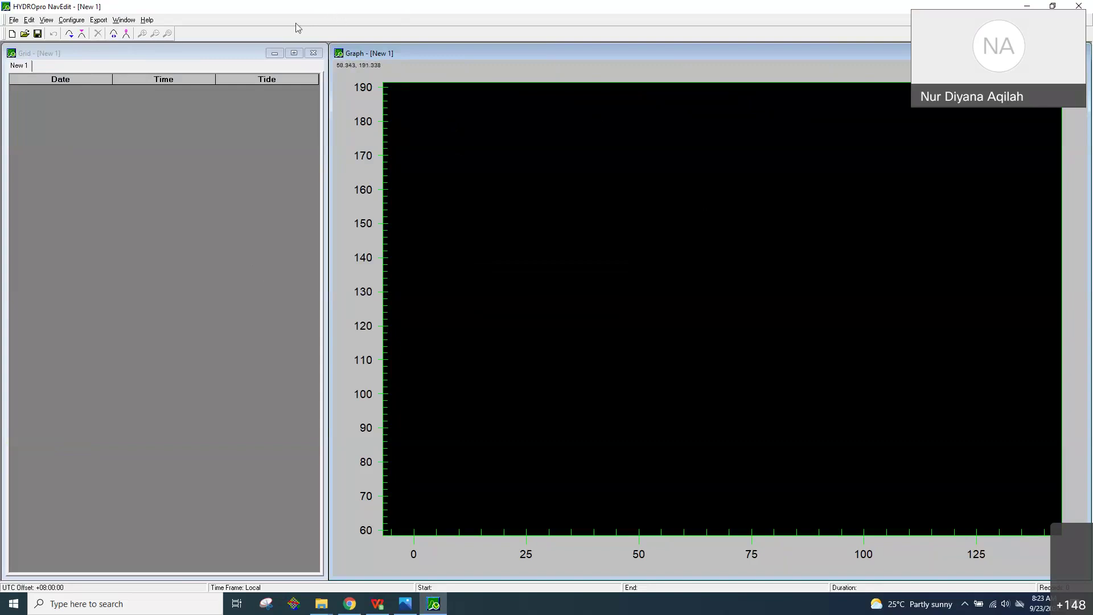
# Start a tide data import into the new tide file, New 1.
pyautogui.click(14, 20)
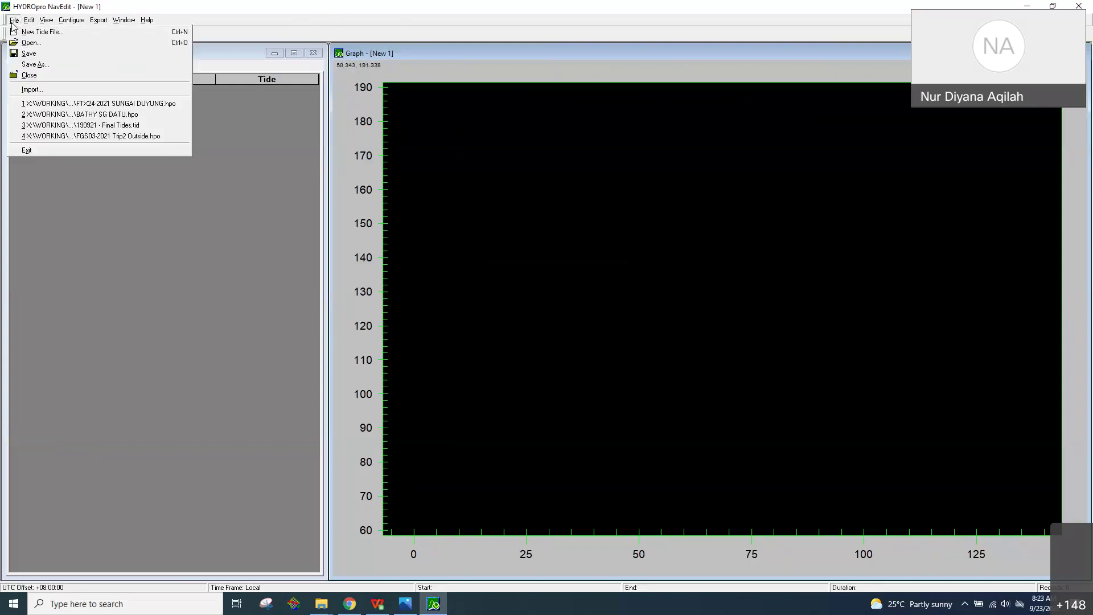
pyautogui.moveTo(97, 23)
pyautogui.moveTo(17, 23)
pyautogui.click(37, 91)
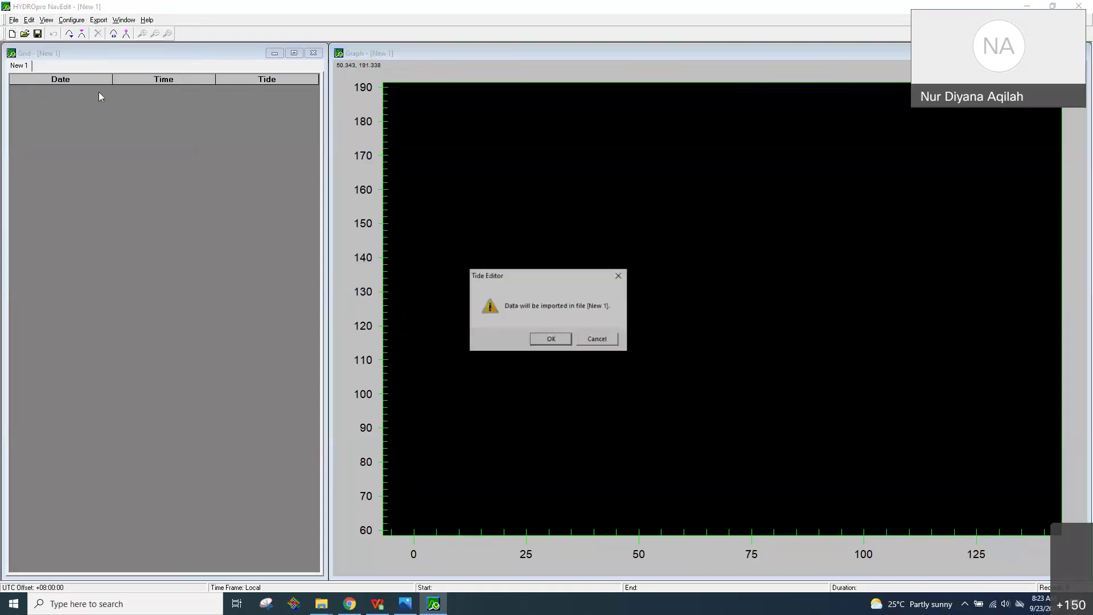
pyautogui.click(551, 340)
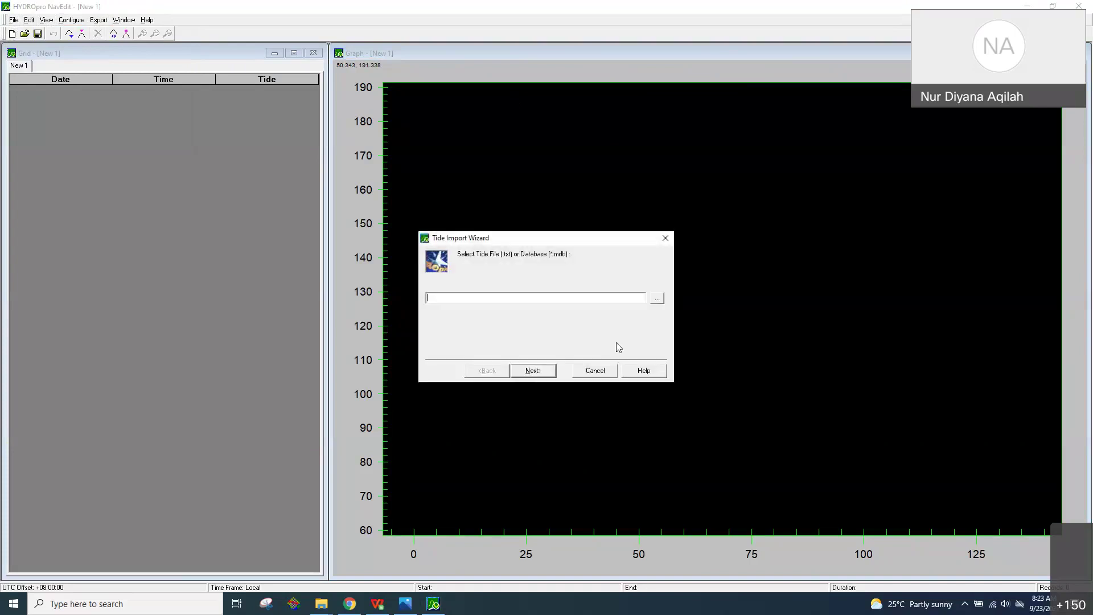
# Choose Final Tide.txt from X:\WORKING\SURVEY CAMP\Processing\PRESENT as the tide import source.
pyautogui.click(659, 300)
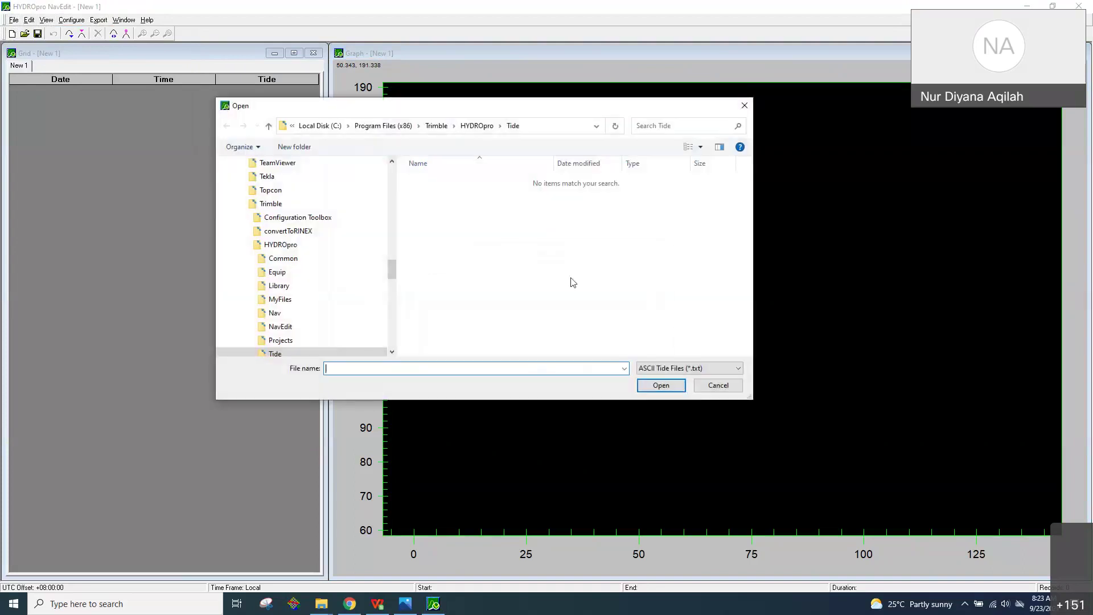
pyautogui.click(329, 130)
pyautogui.click(320, 126)
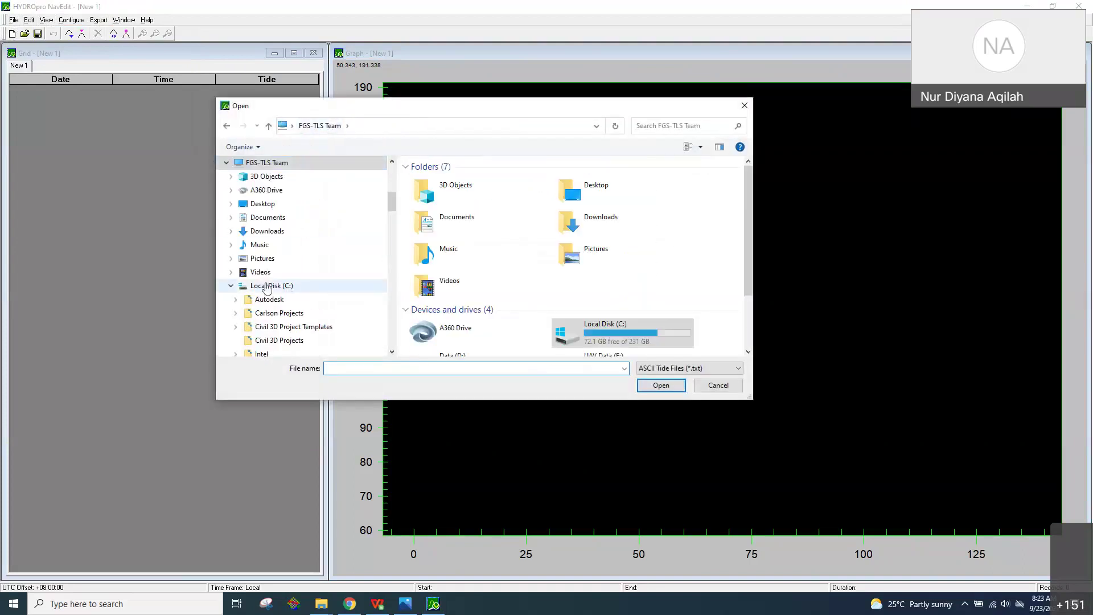
pyautogui.click(231, 286)
pyautogui.click(269, 326)
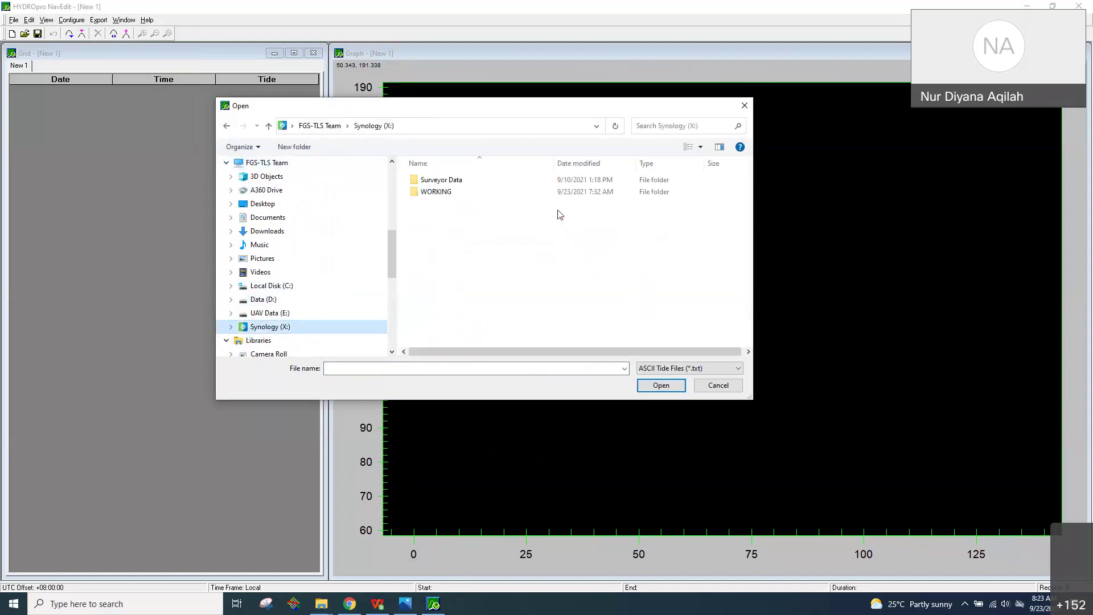
pyautogui.doubleClick(455, 191)
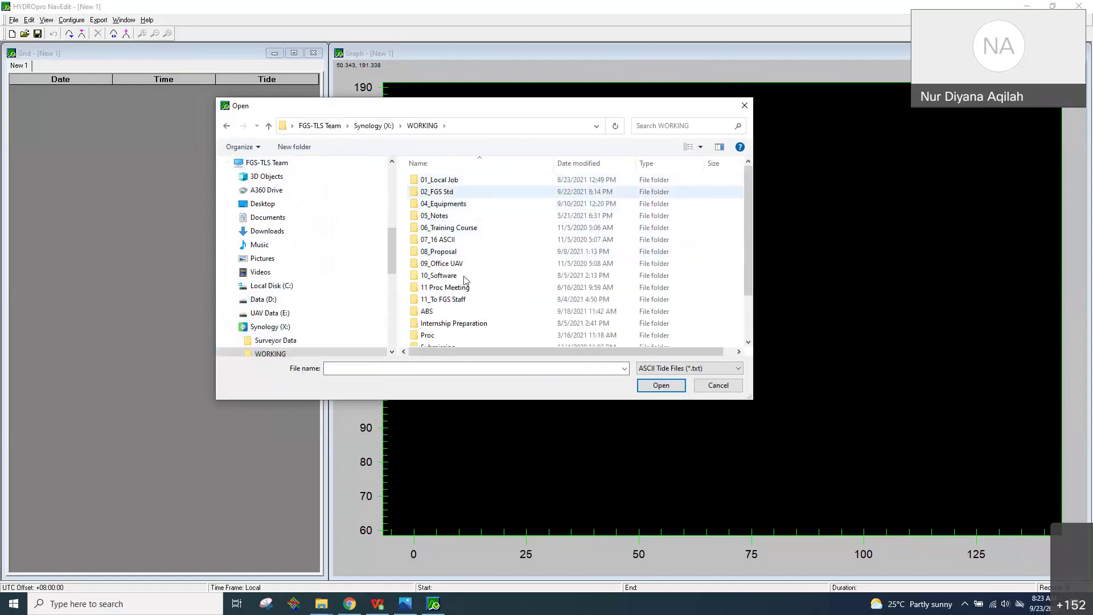
pyautogui.scroll(-2, 464, 280)
pyautogui.doubleClick(460, 311)
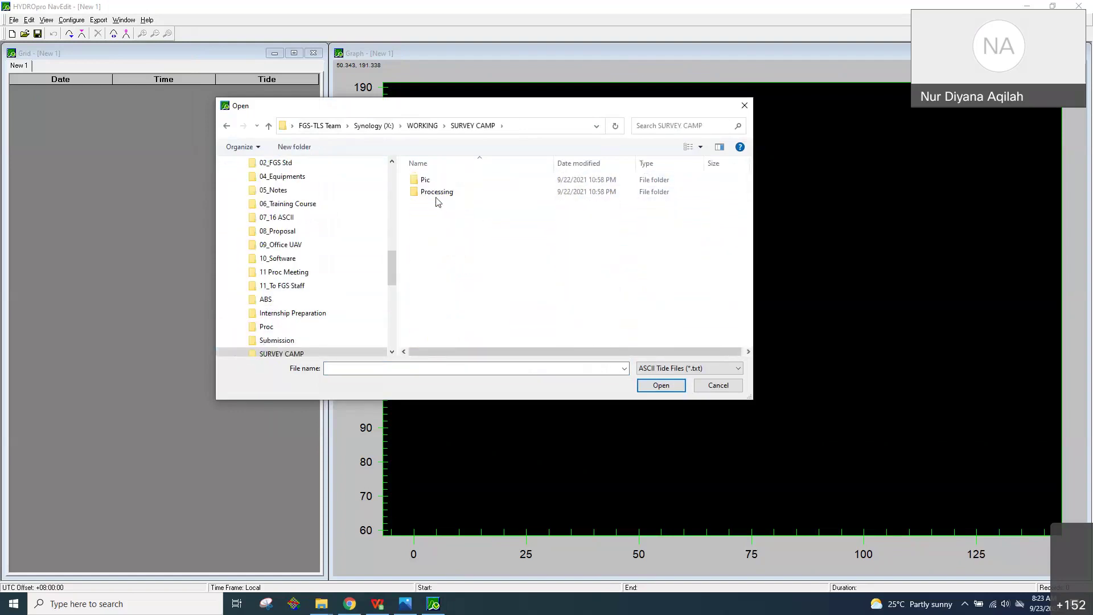
pyautogui.doubleClick(437, 193)
pyautogui.doubleClick(442, 192)
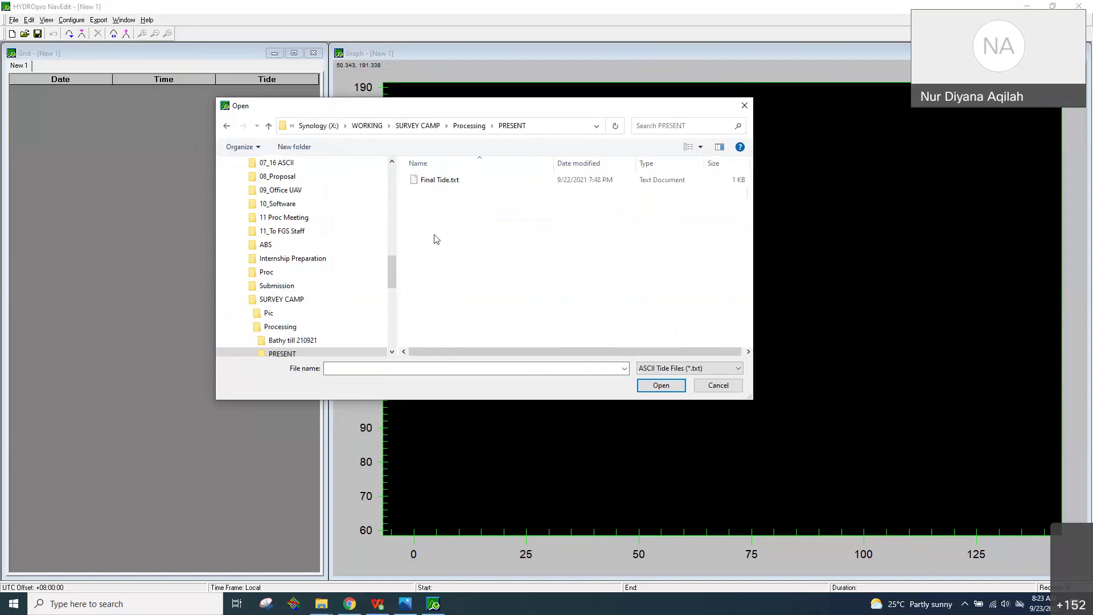
pyautogui.click(432, 180)
pyautogui.click(662, 386)
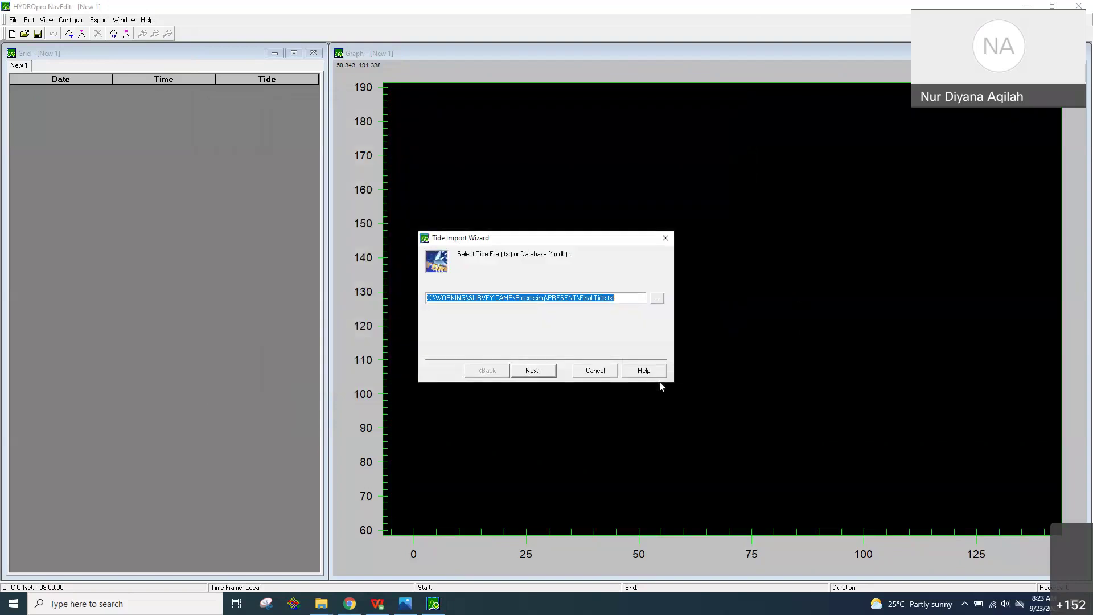
# Complete the tide import, overwriting the existing header with the imported one, and inspect the 11:30 and 11:45 AM records.
pyautogui.click(533, 371)
pyautogui.click(533, 371)
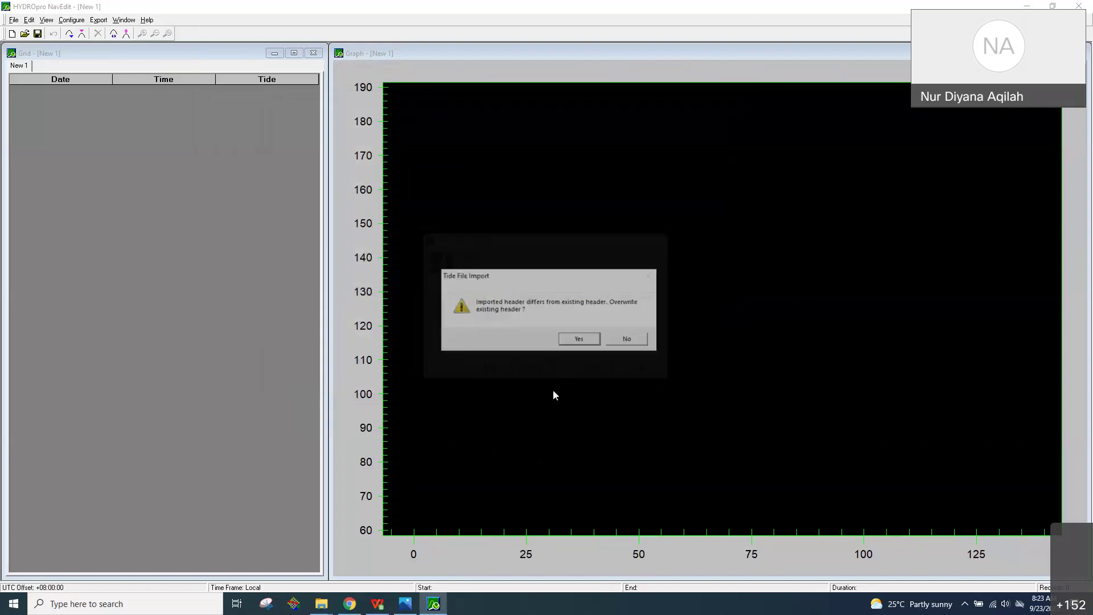
pyautogui.click(580, 339)
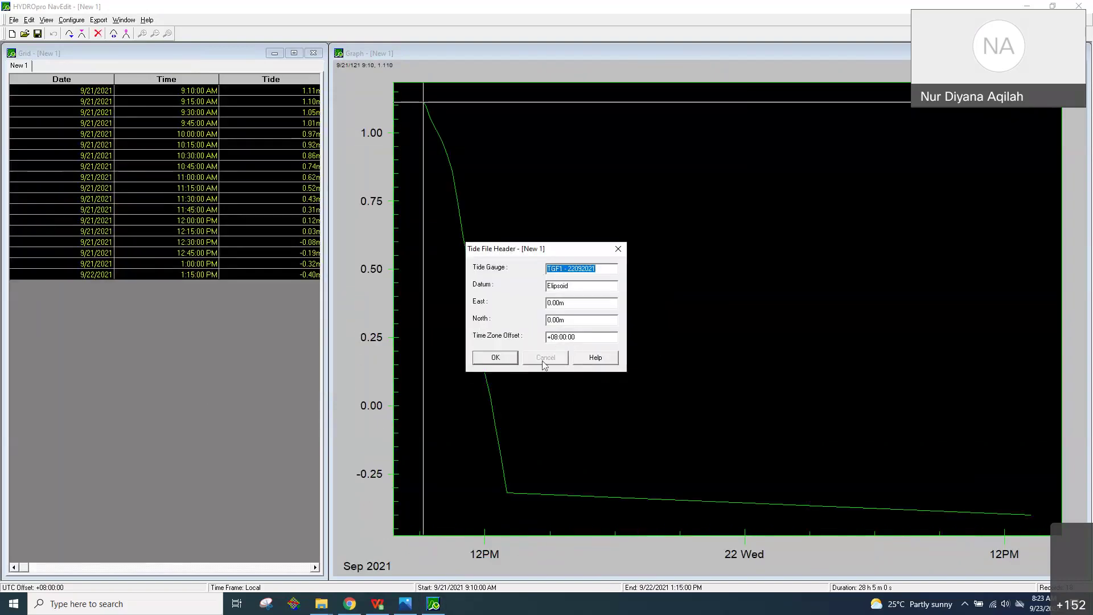
pyautogui.click(496, 358)
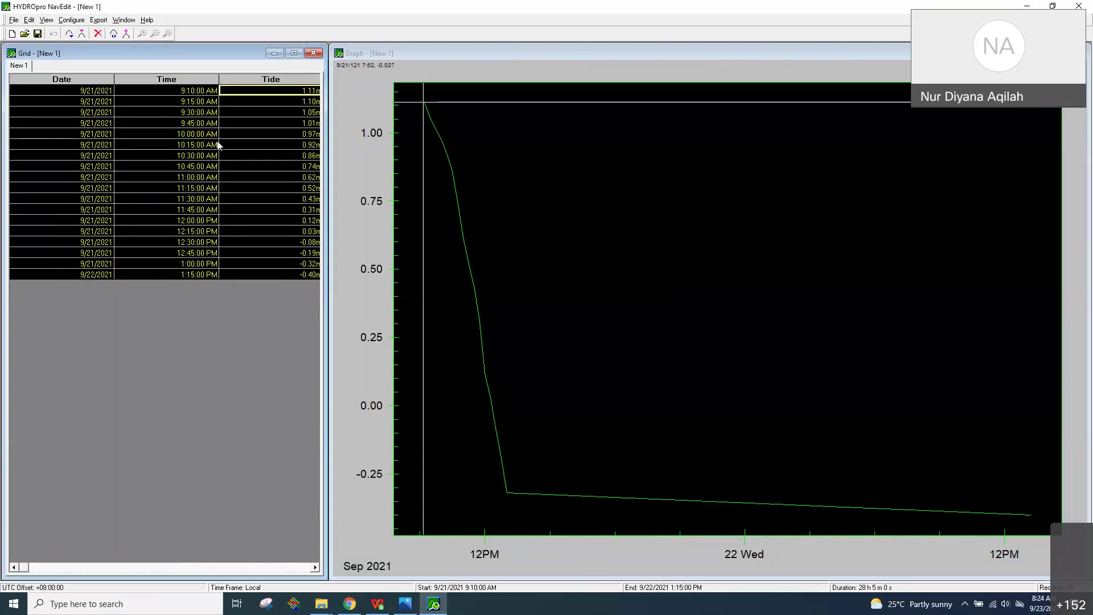
pyautogui.click(211, 203)
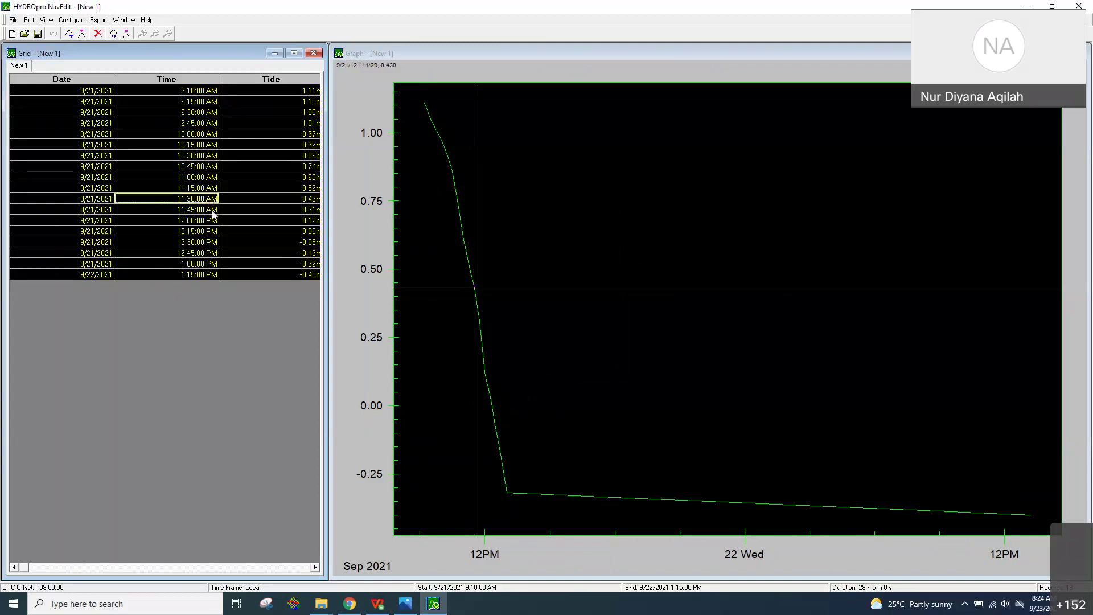
pyautogui.click(208, 211)
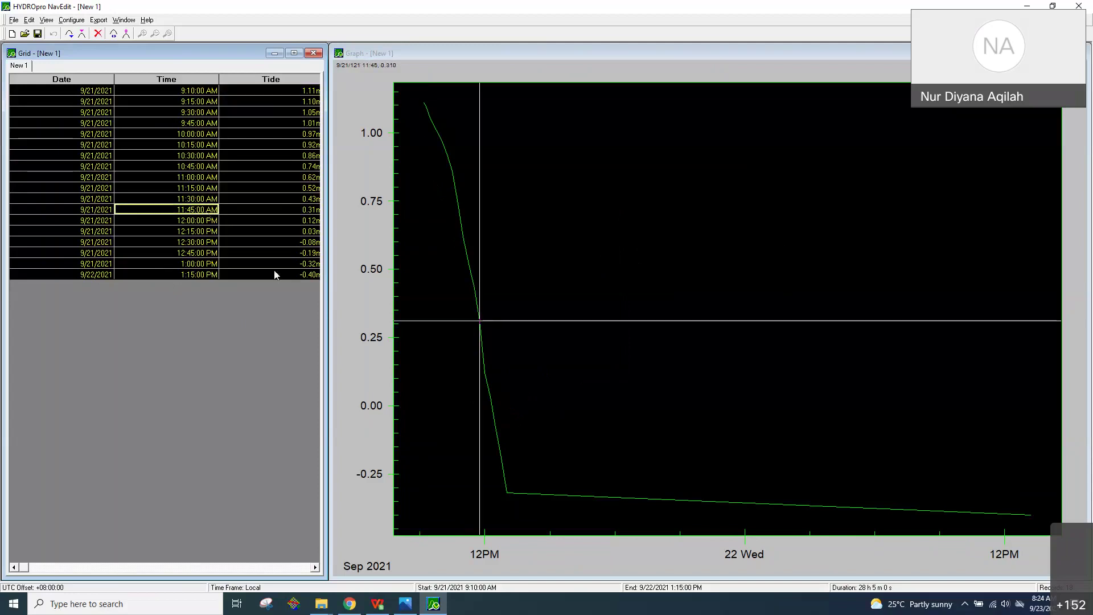
# Switch to Tide Calc.xlsx in WPS Office and set the 11:30 AM Reduce MSL value in cell E12 to 0.80.
pyautogui.click(379, 605)
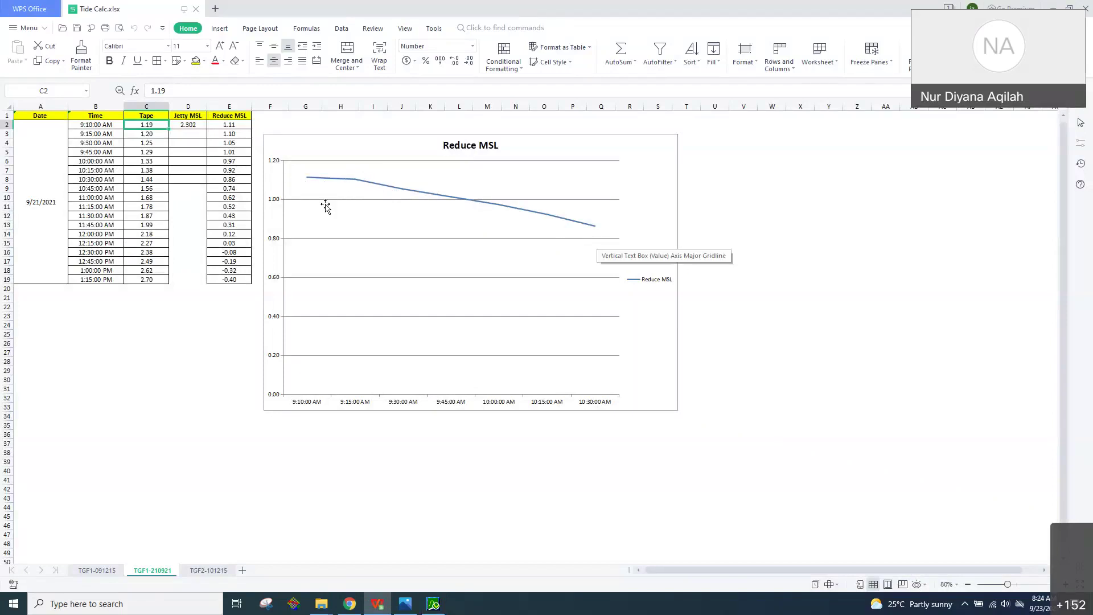
pyautogui.click(229, 216)
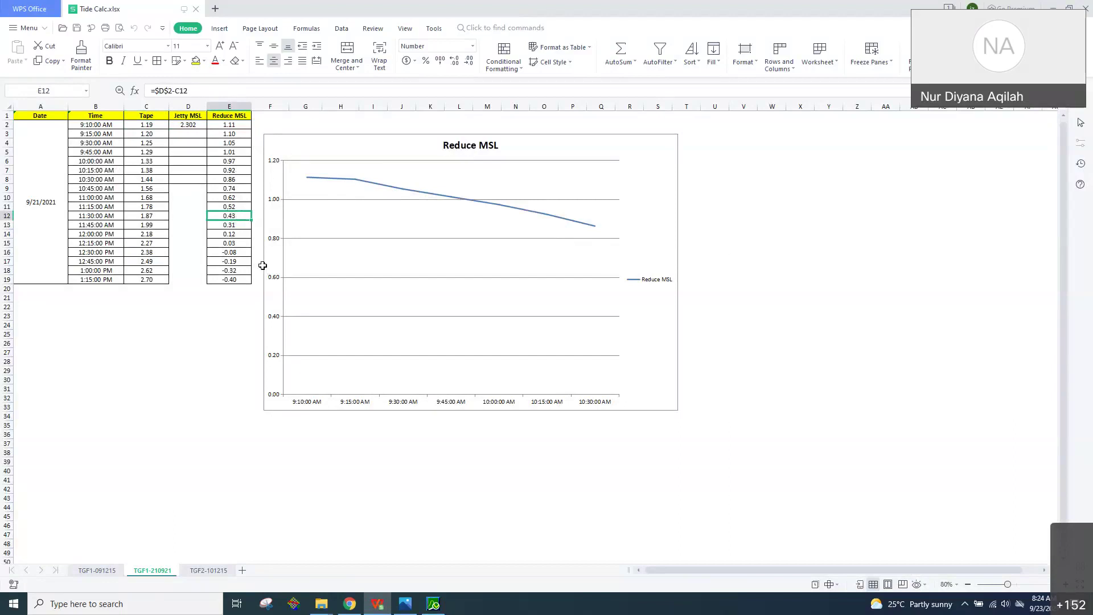
pyautogui.write('0.80')
pyautogui.press('Return')
# Extend the Reduce MSL chart's values and time labels to cover rows 2 to 19, through 1:15:00 PM.
pyautogui.click(479, 205)
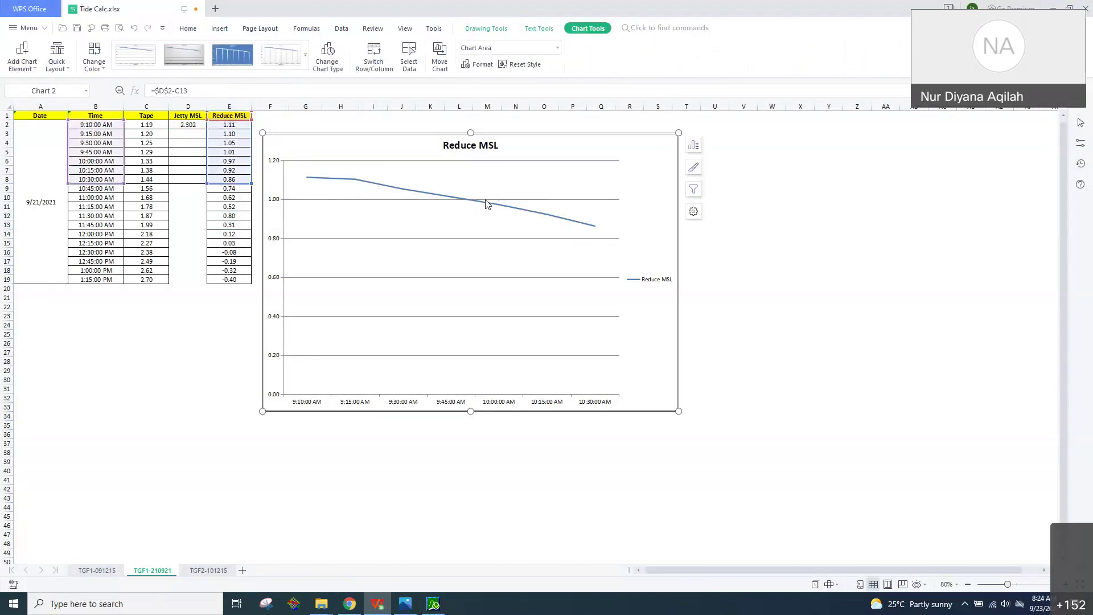
pyautogui.click(487, 207)
pyautogui.moveTo(252, 184); pyautogui.dragTo(234, 254)
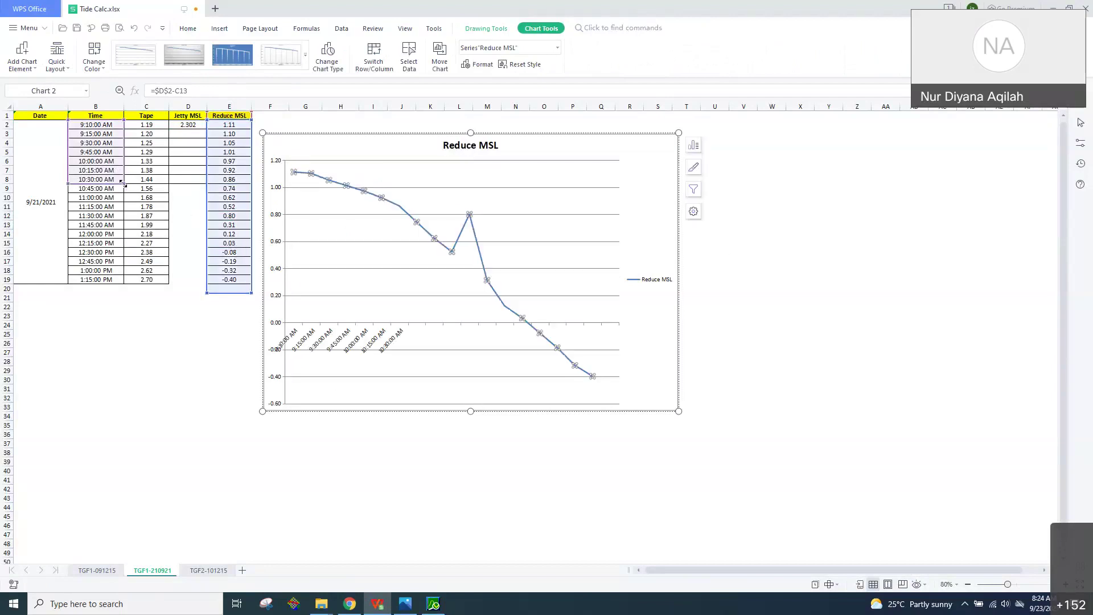
pyautogui.moveTo(122, 195); pyautogui.dragTo(124, 283)
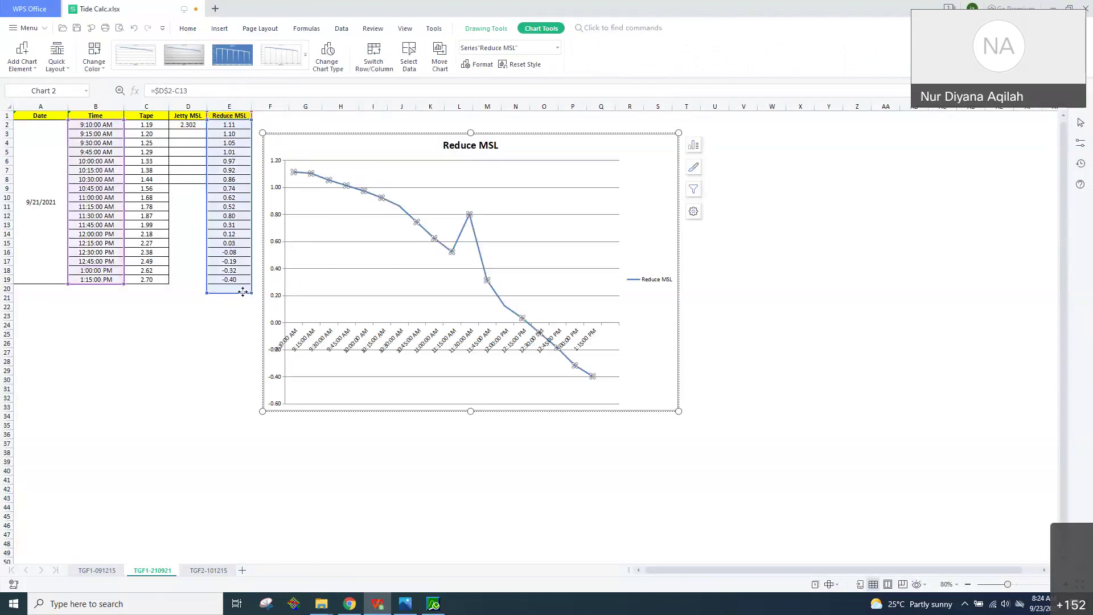
pyautogui.moveTo(251, 295); pyautogui.dragTo(252, 284)
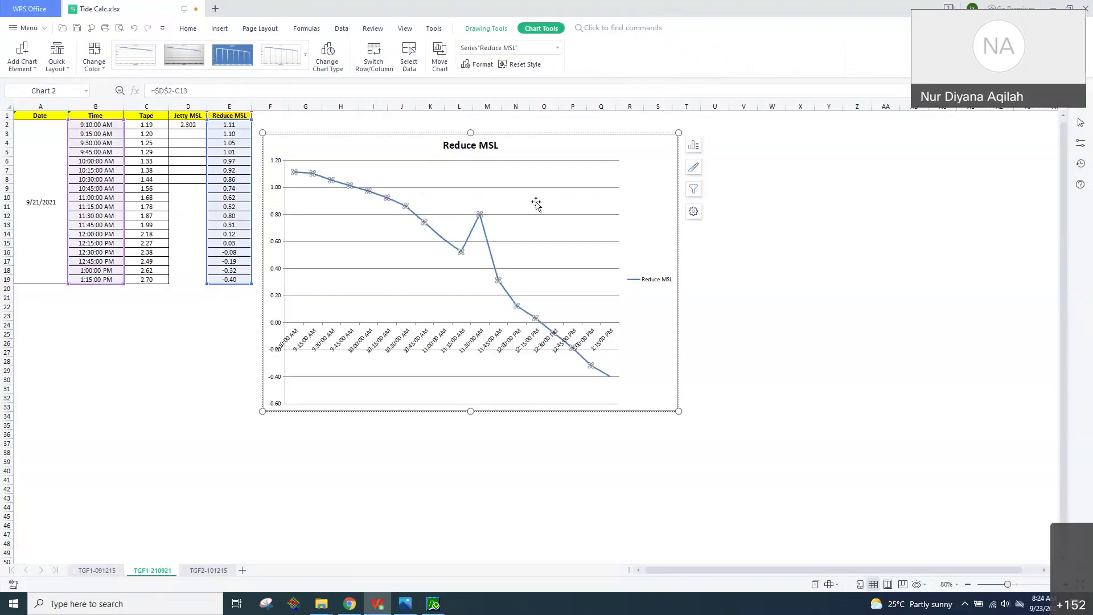
# Select the single 11:30 AM point on the Reduce MSL chart line to examine the spike.
pyautogui.click(544, 234)
pyautogui.click(482, 212)
pyautogui.click(483, 217)
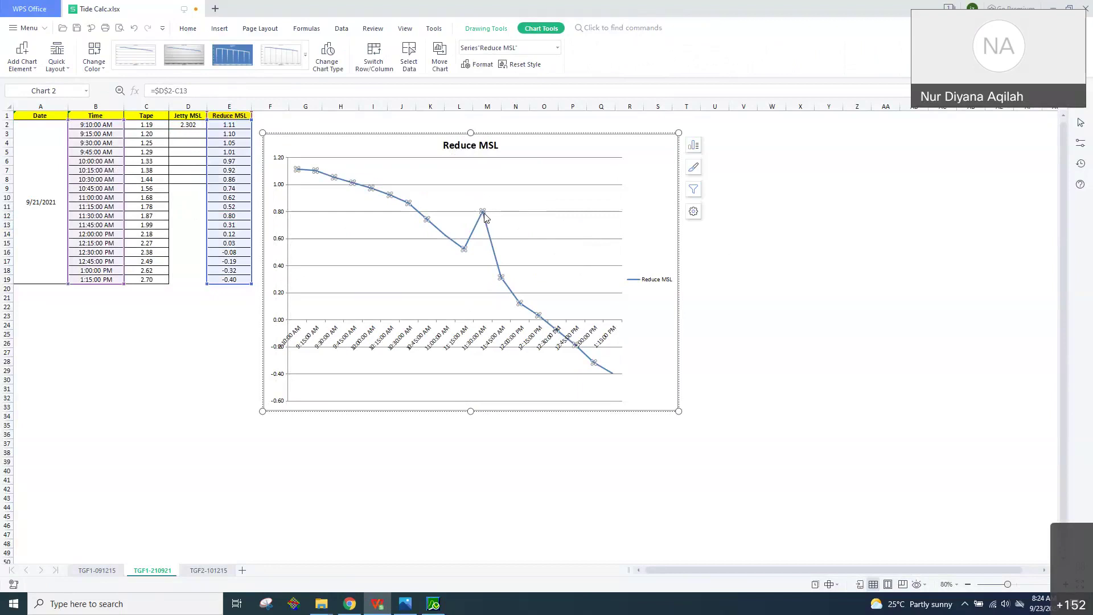
pyautogui.moveTo(484, 217)
pyautogui.click(483, 213)
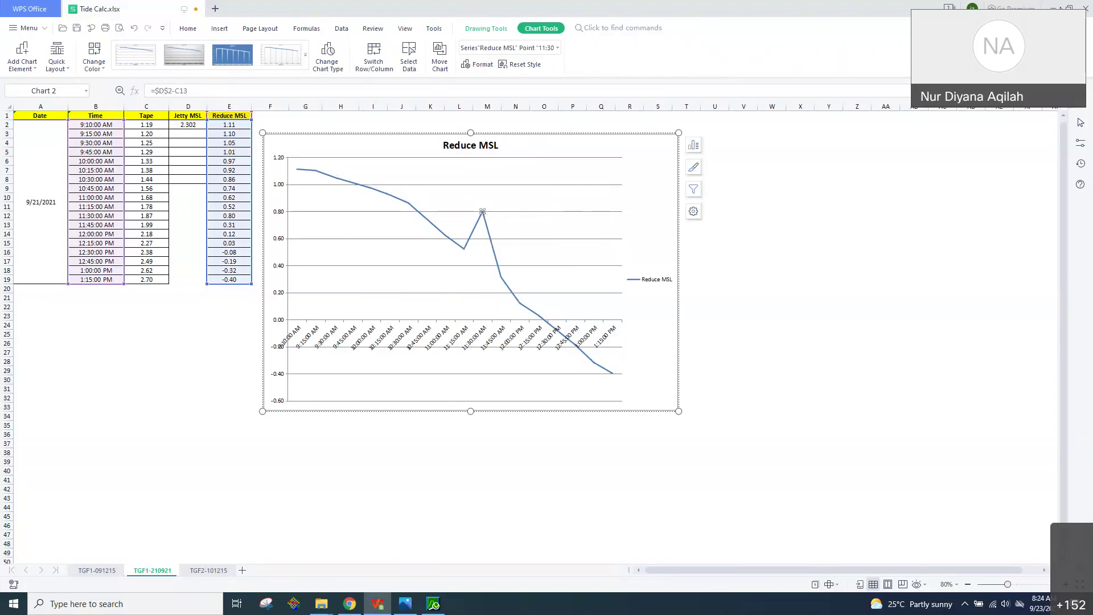